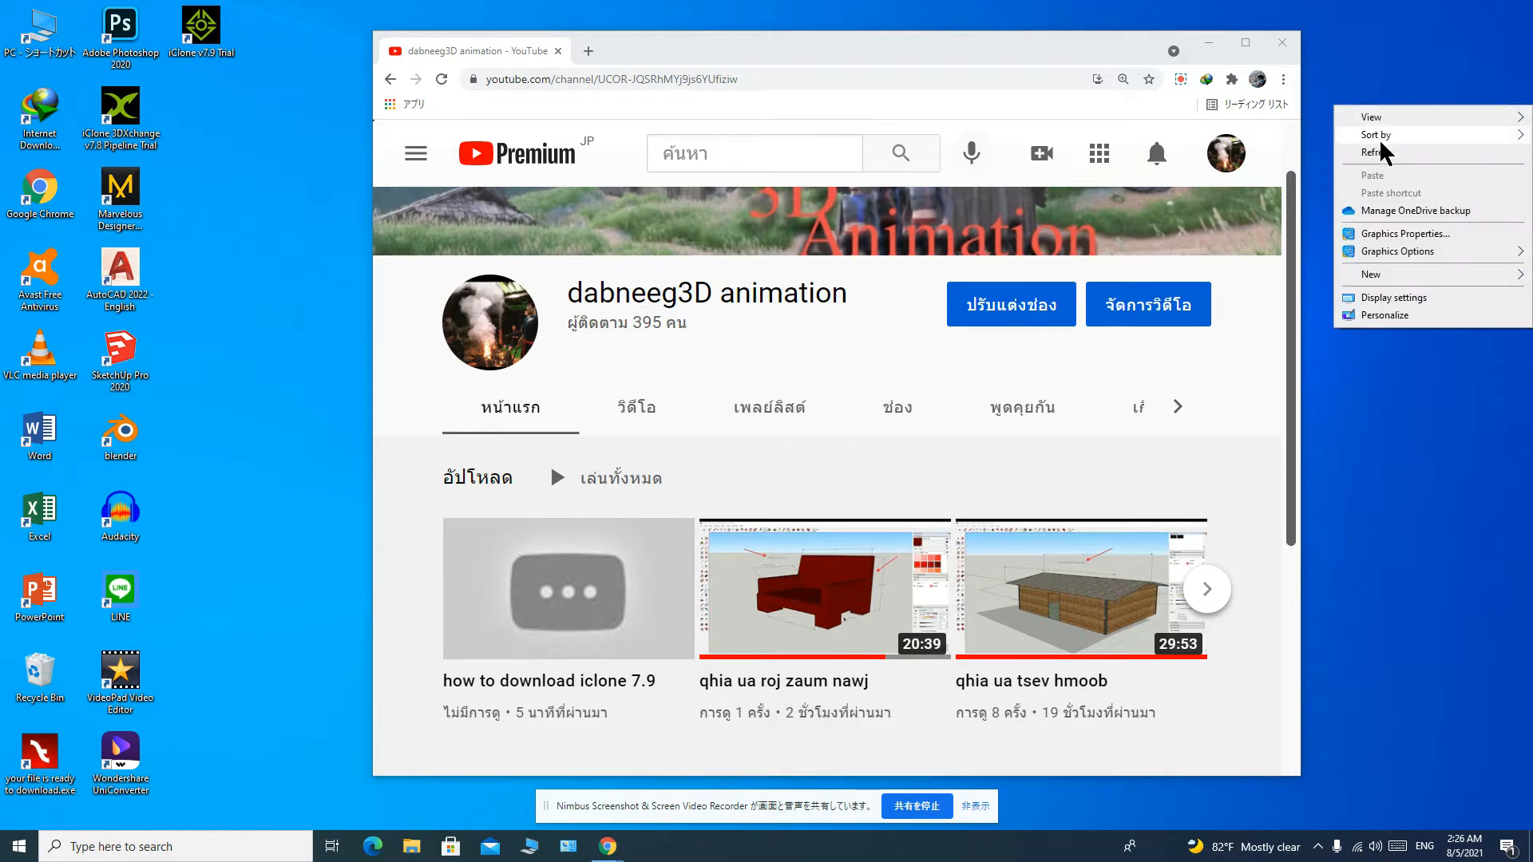
{"action": "mouse_move", "coordinate": [1140, 621]}
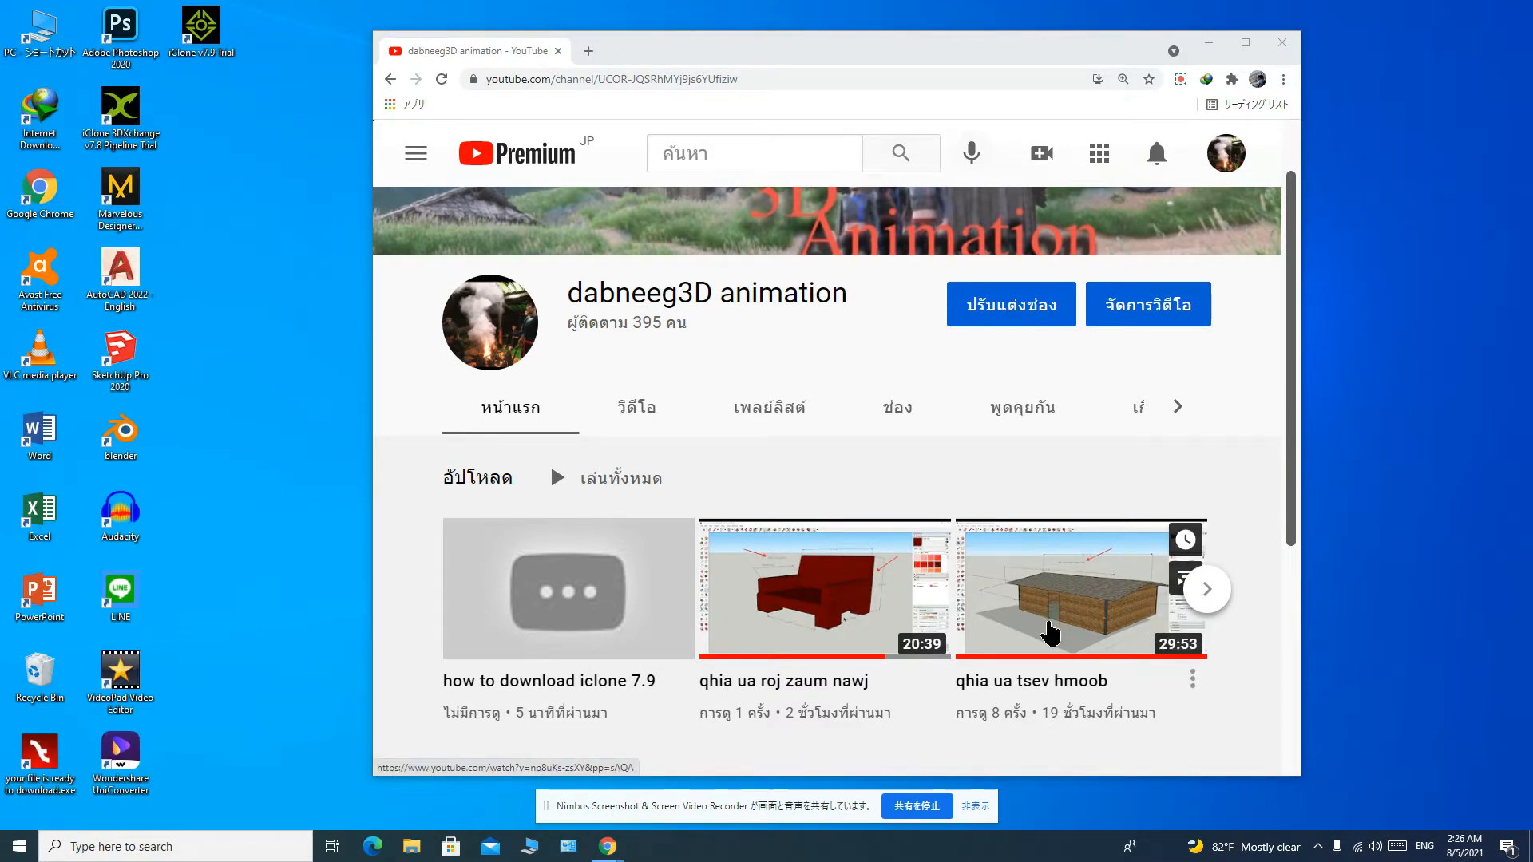
{"action": "scroll", "coordinate": [1055, 632], "scroll_direction": "down", "scroll_amount": 1}
{"action": "scroll", "coordinate": [1059, 631], "scroll_direction": "up", "scroll_amount": 1}
{"action": "scroll", "coordinate": [1030, 615], "scroll_direction": "down", "scroll_amount": 1}
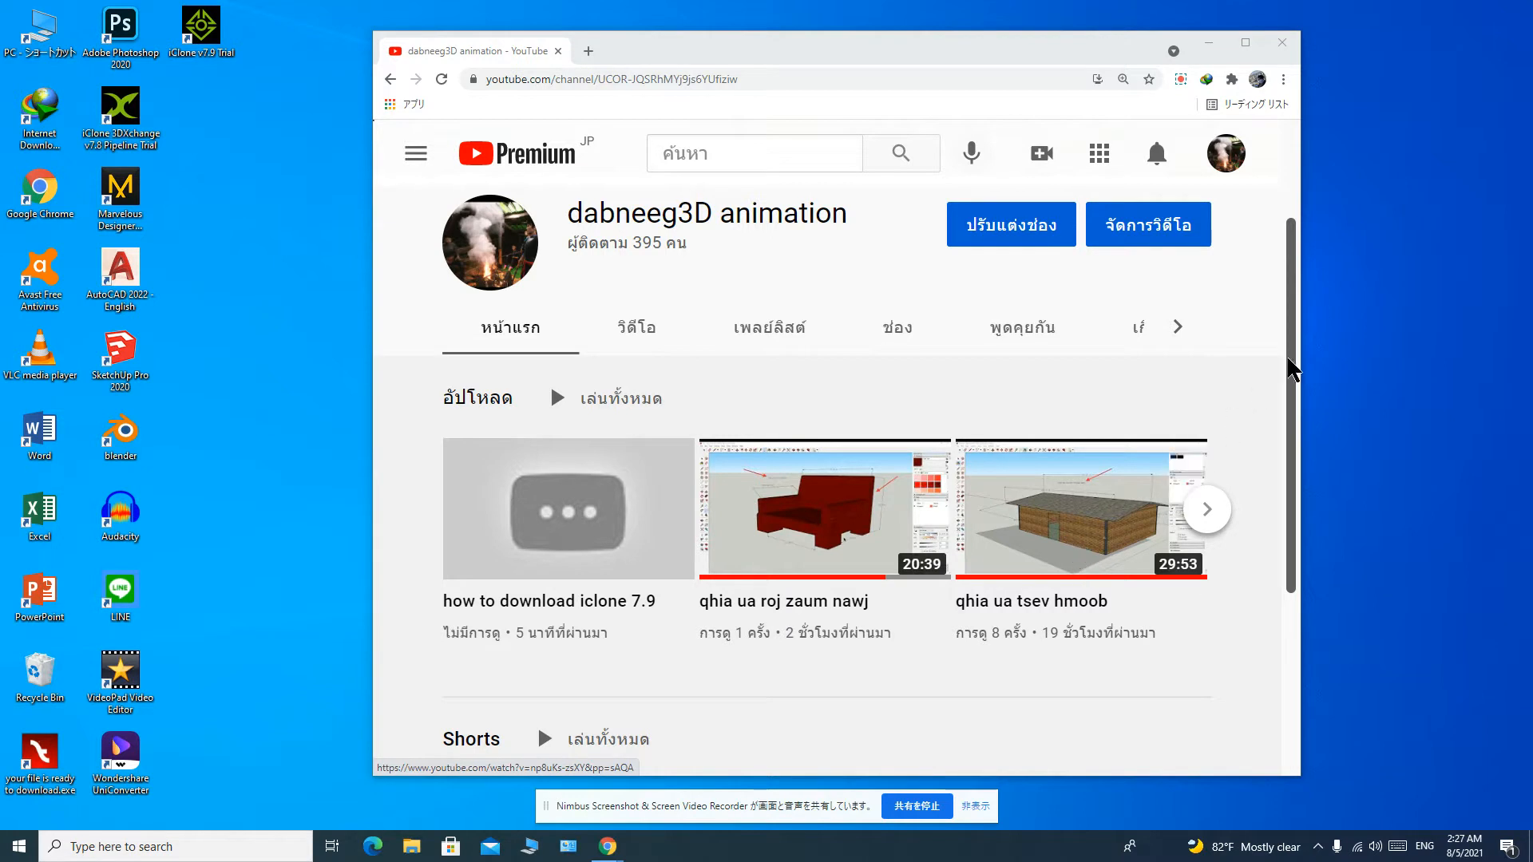
{"action": "right_click", "coordinate": [1370, 160]}
{"action": "left_click", "coordinate": [1372, 202]}
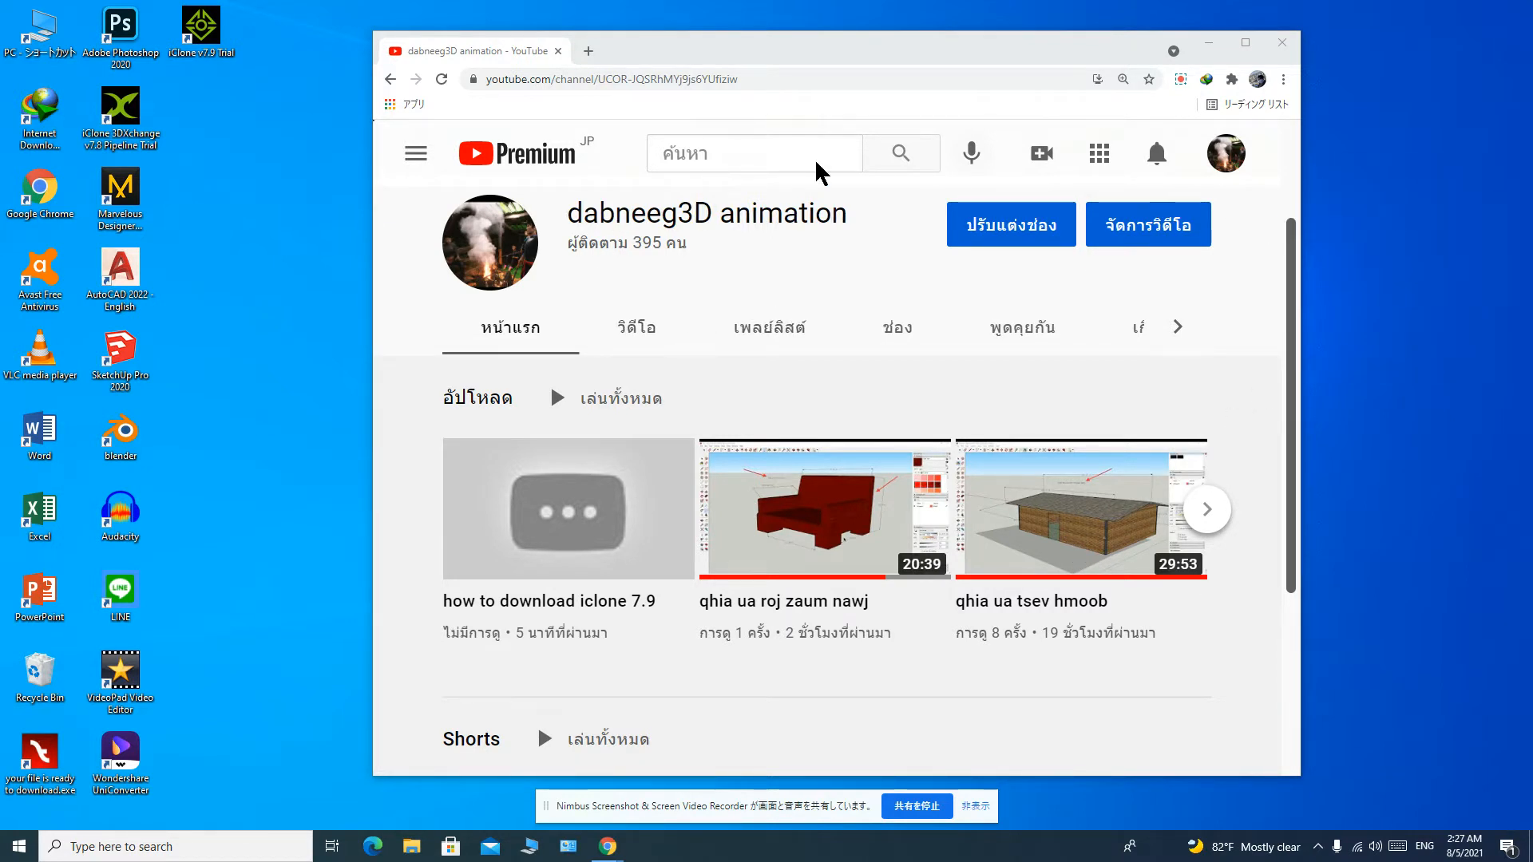
Search for "free 3d.com/3d-models/cottage" in a new Chrome window and open Free3D's cottage models result in the maximized window.
{"action": "left_click", "coordinate": [1209, 46]}
{"action": "right_click", "coordinate": [609, 86]}
{"action": "left_click", "coordinate": [651, 126]}
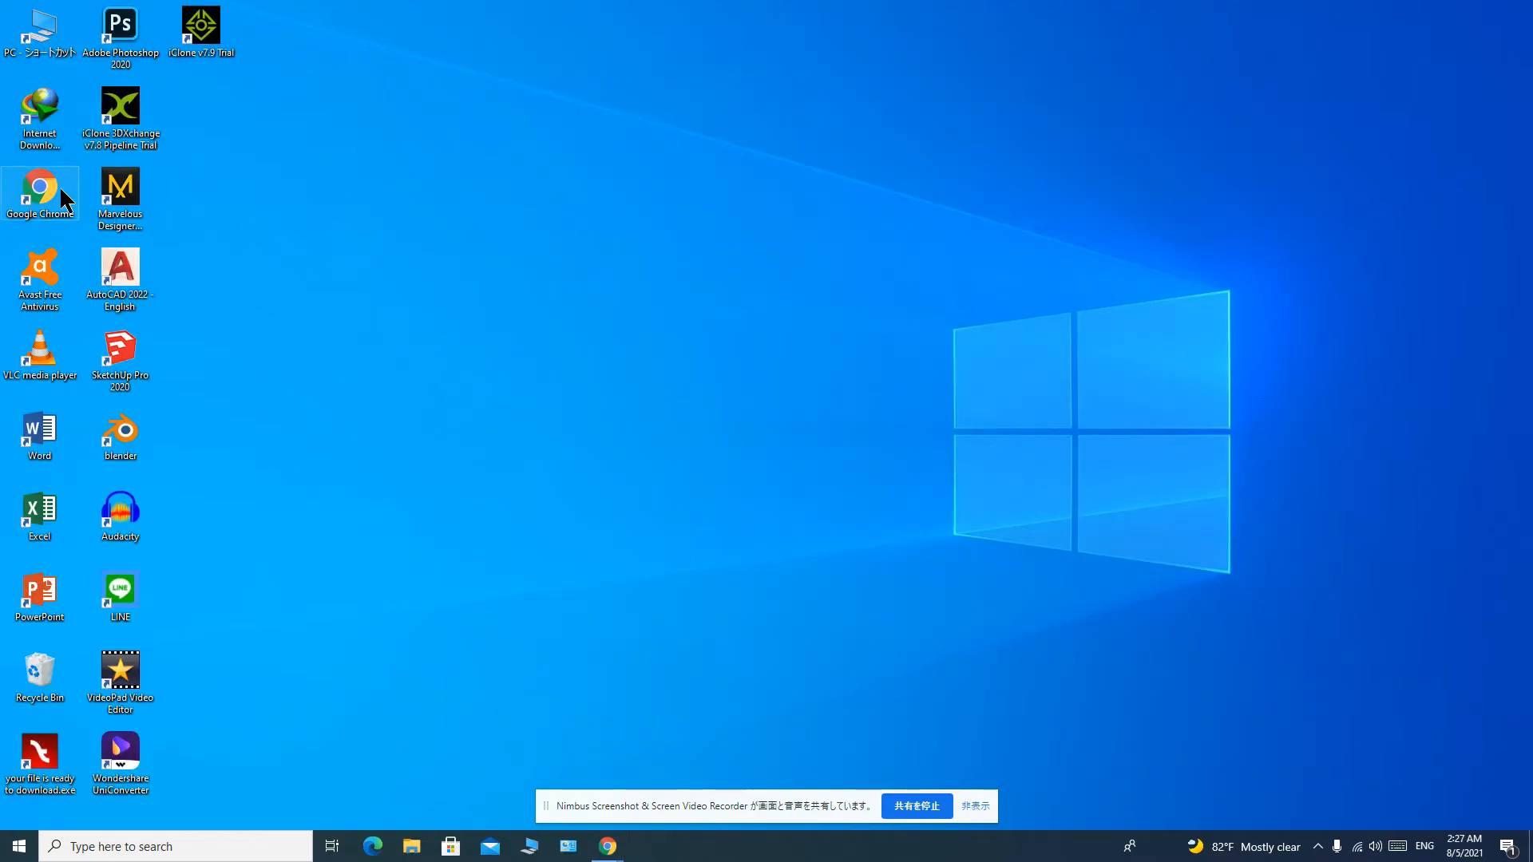
{"action": "double_click", "coordinate": [66, 199]}
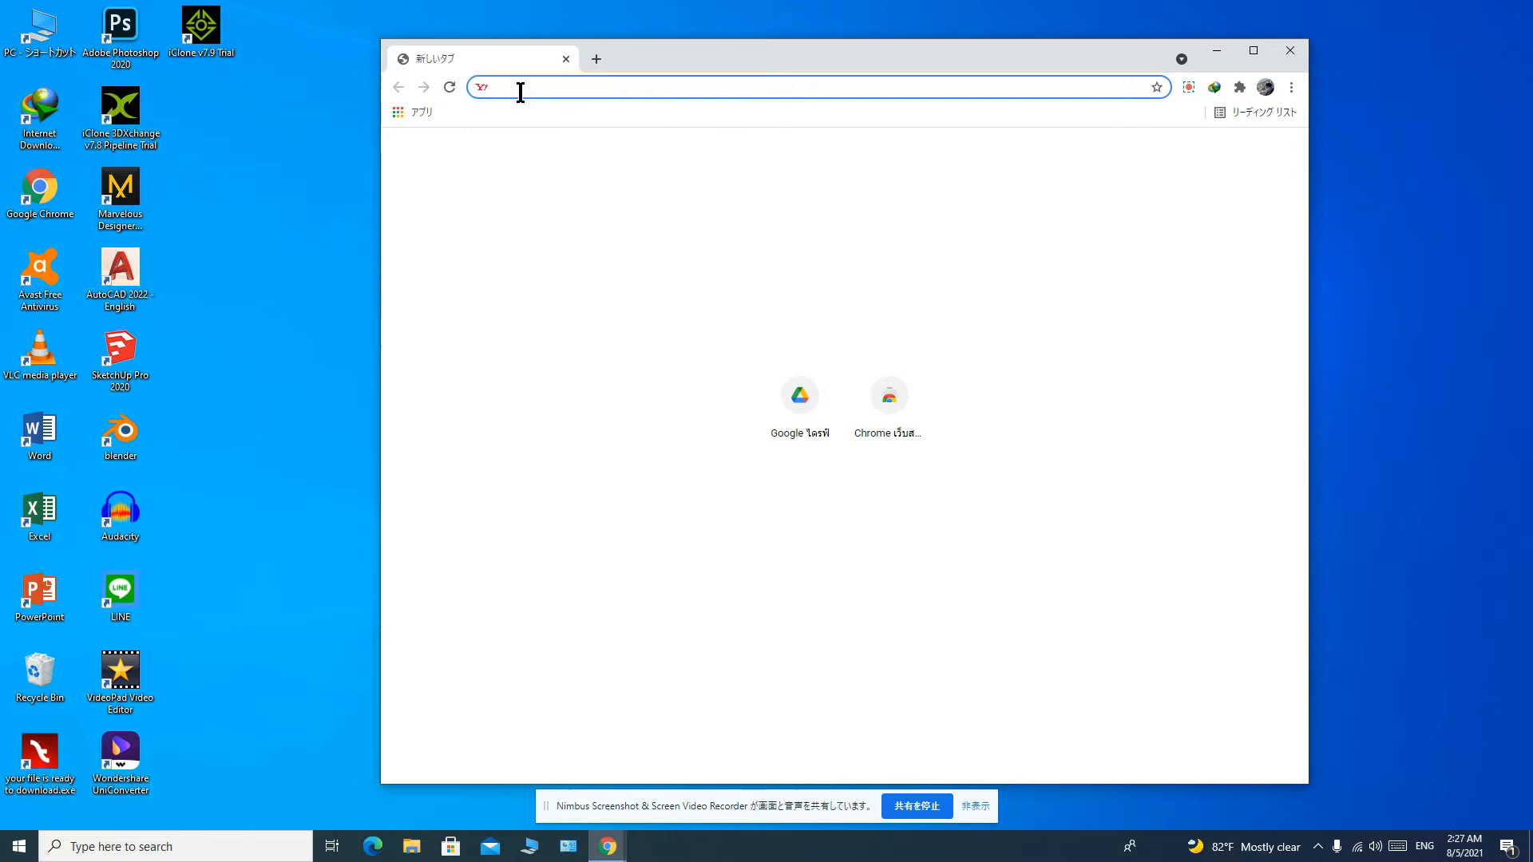
{"action": "type", "text": "free"}
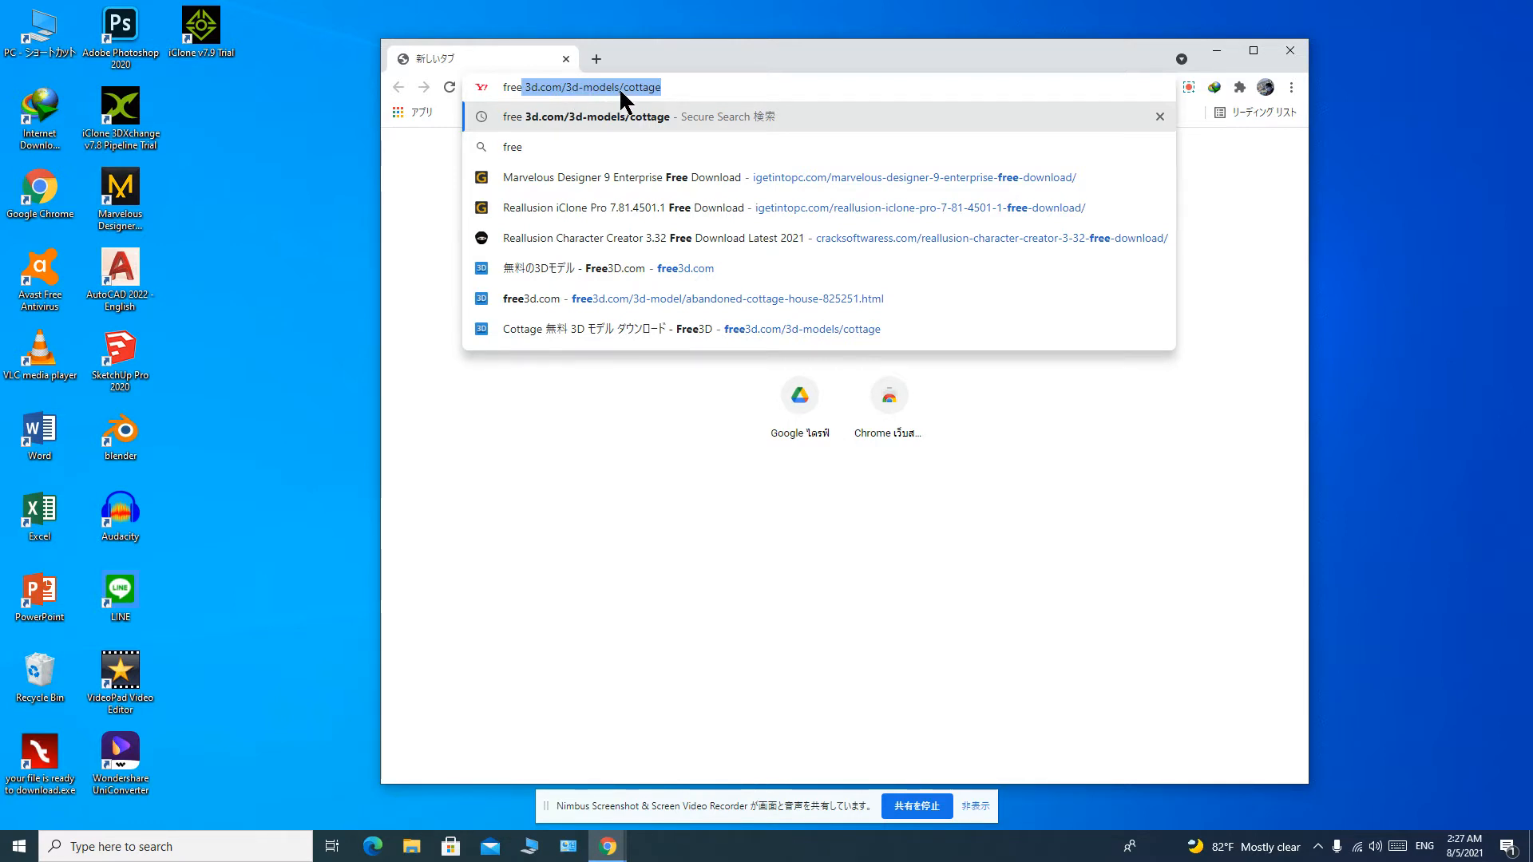
{"action": "left_click", "coordinate": [671, 87]}
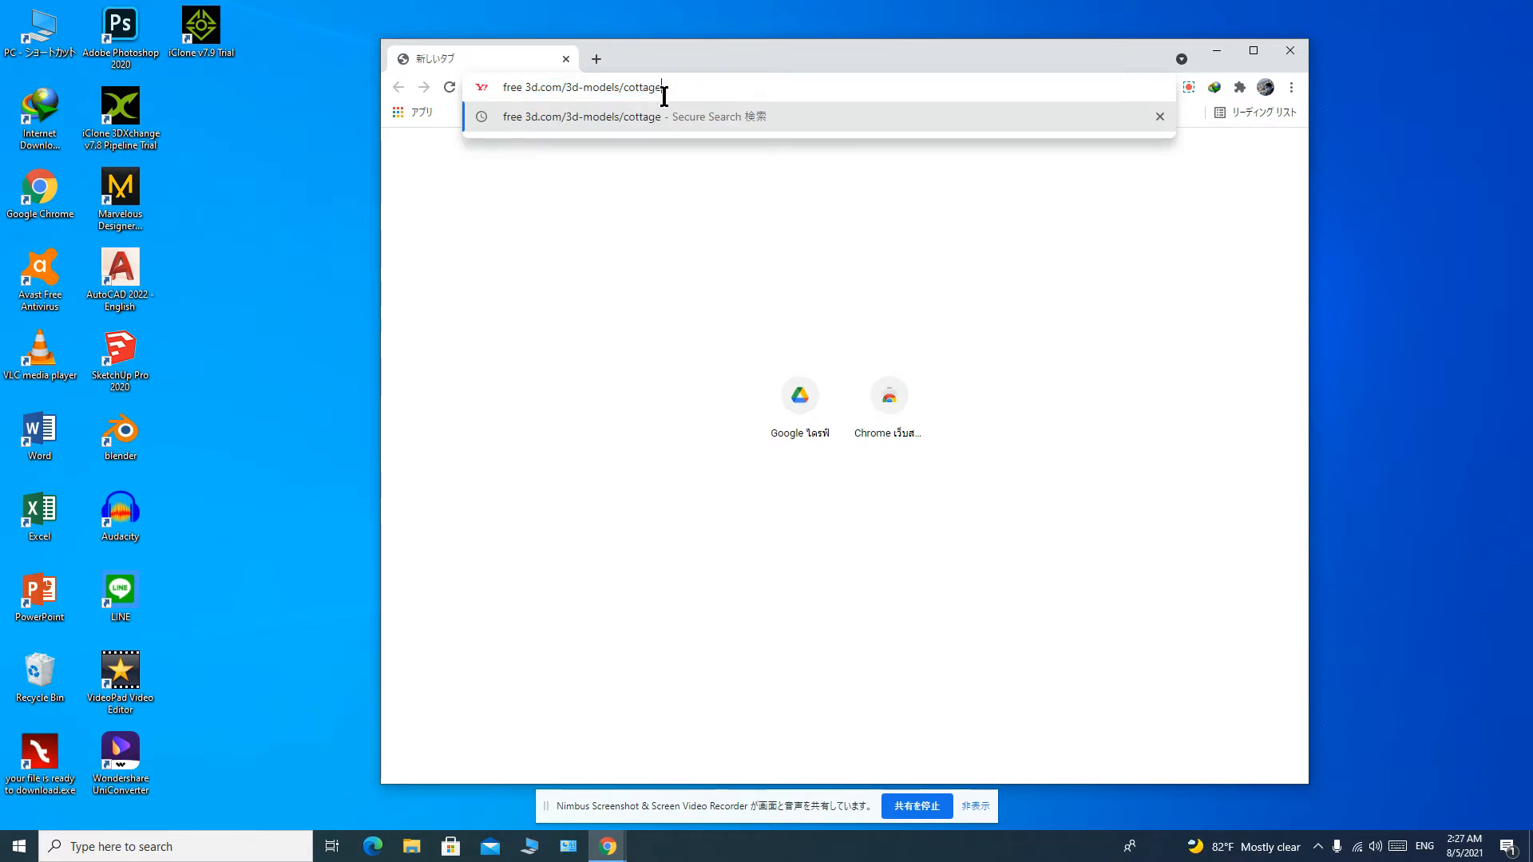
{"action": "key", "text": "Return"}
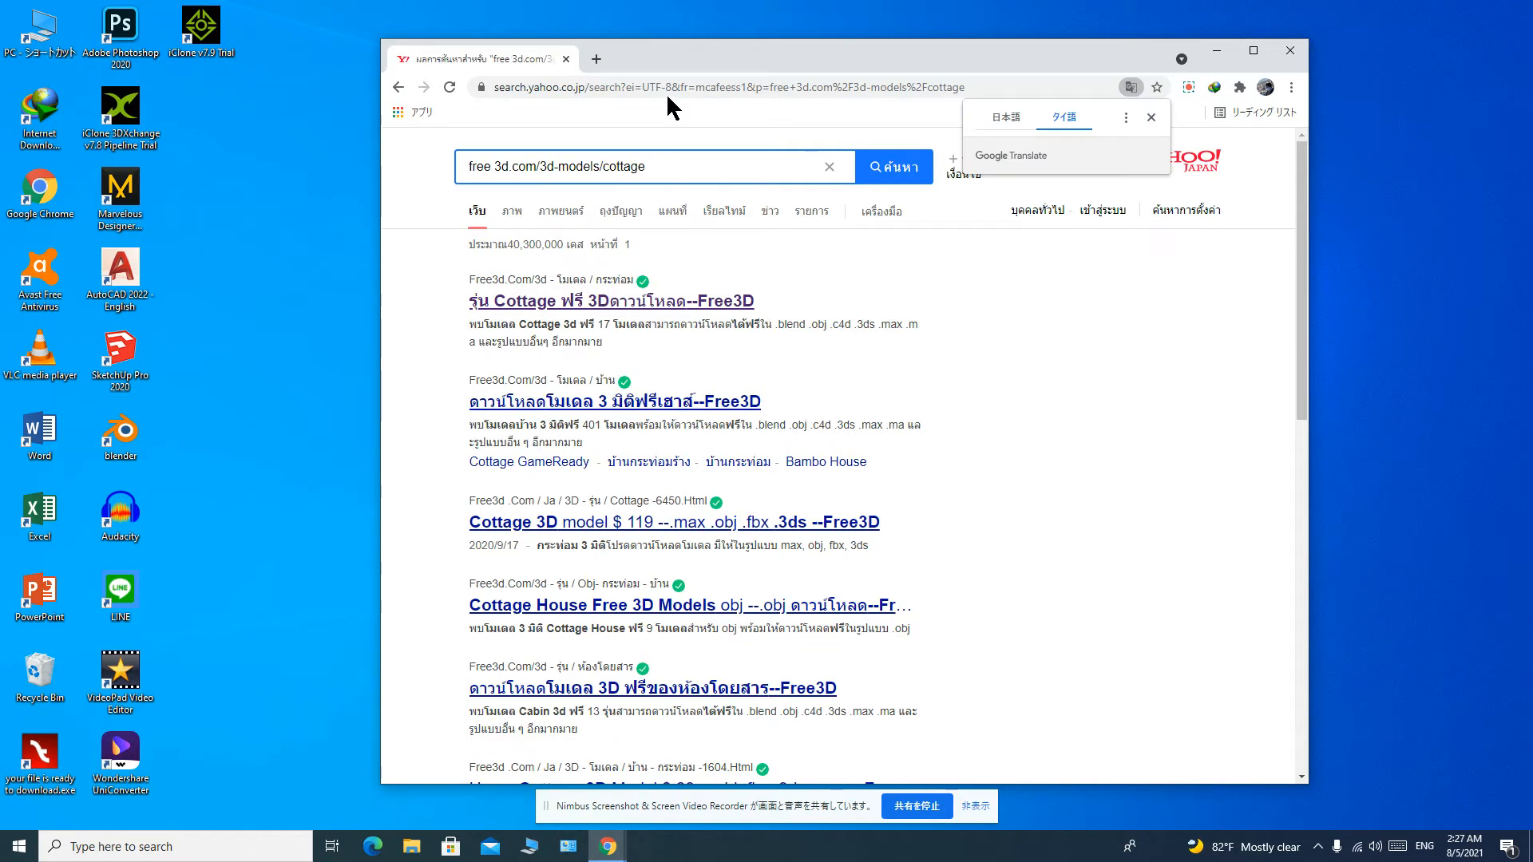
{"action": "left_click", "coordinate": [568, 313]}
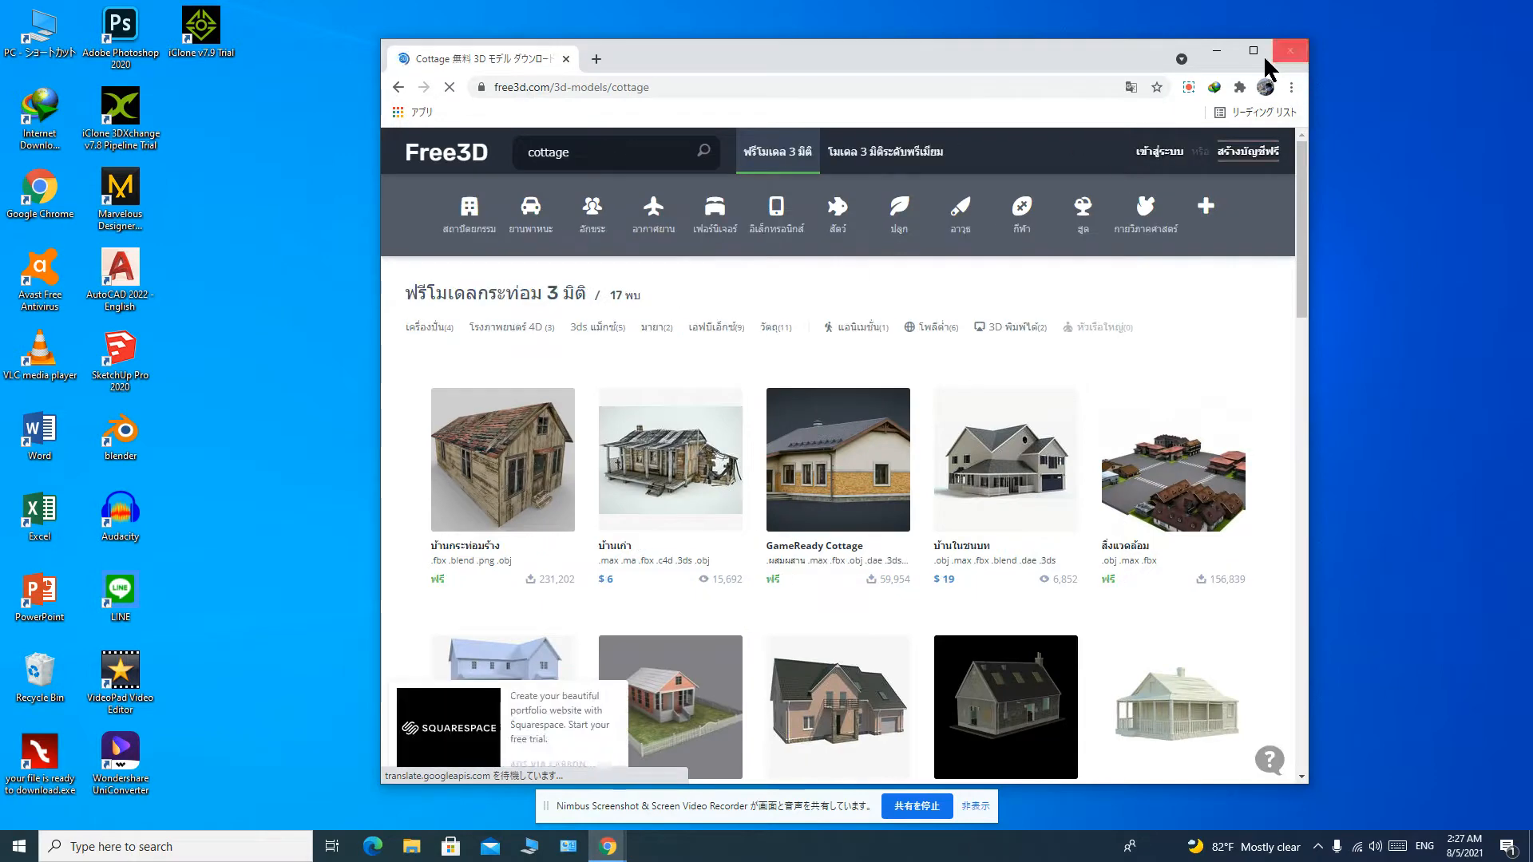
{"action": "left_click", "coordinate": [1253, 51]}
Look through the cottage models on Free3D, checking their prices and file formats.
{"action": "scroll", "coordinate": [854, 542], "scroll_direction": "down", "scroll_amount": 10}
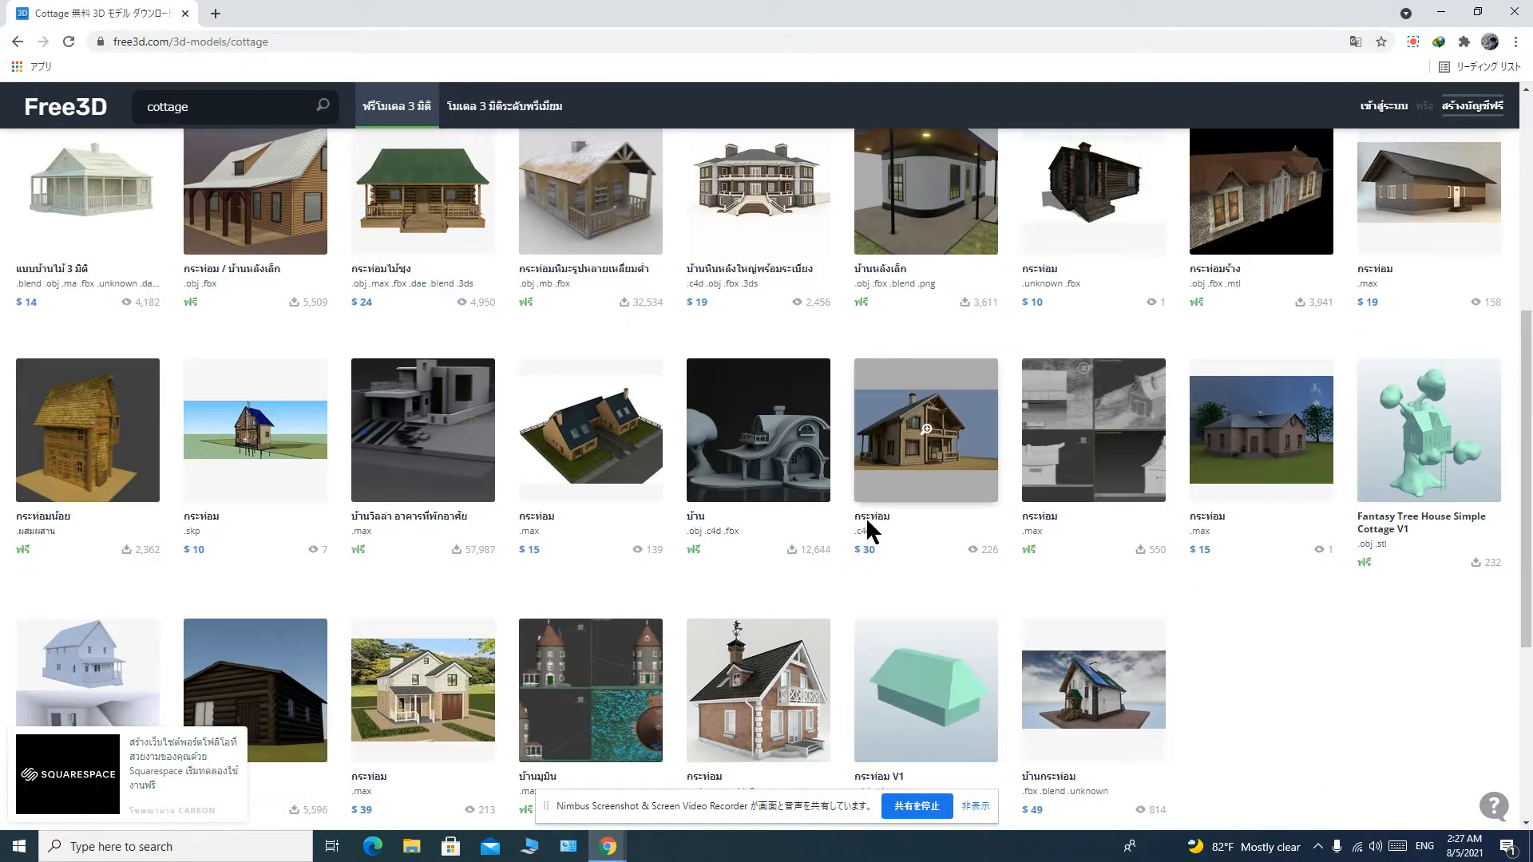
{"action": "scroll", "coordinate": [866, 524], "scroll_direction": "up", "scroll_amount": 10}
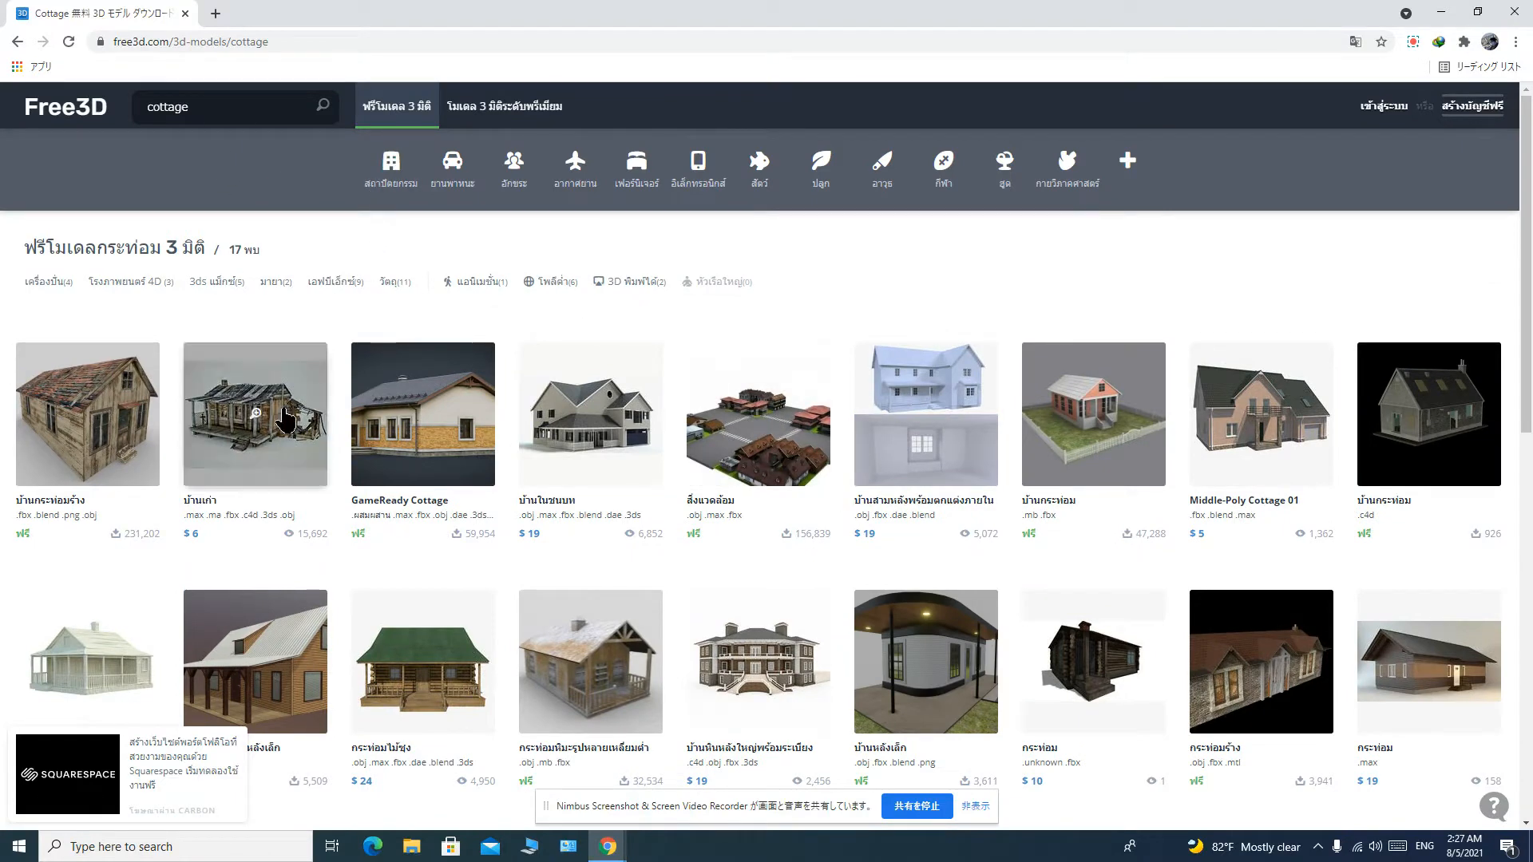
{"action": "scroll", "coordinate": [239, 503], "scroll_direction": "down", "scroll_amount": 3}
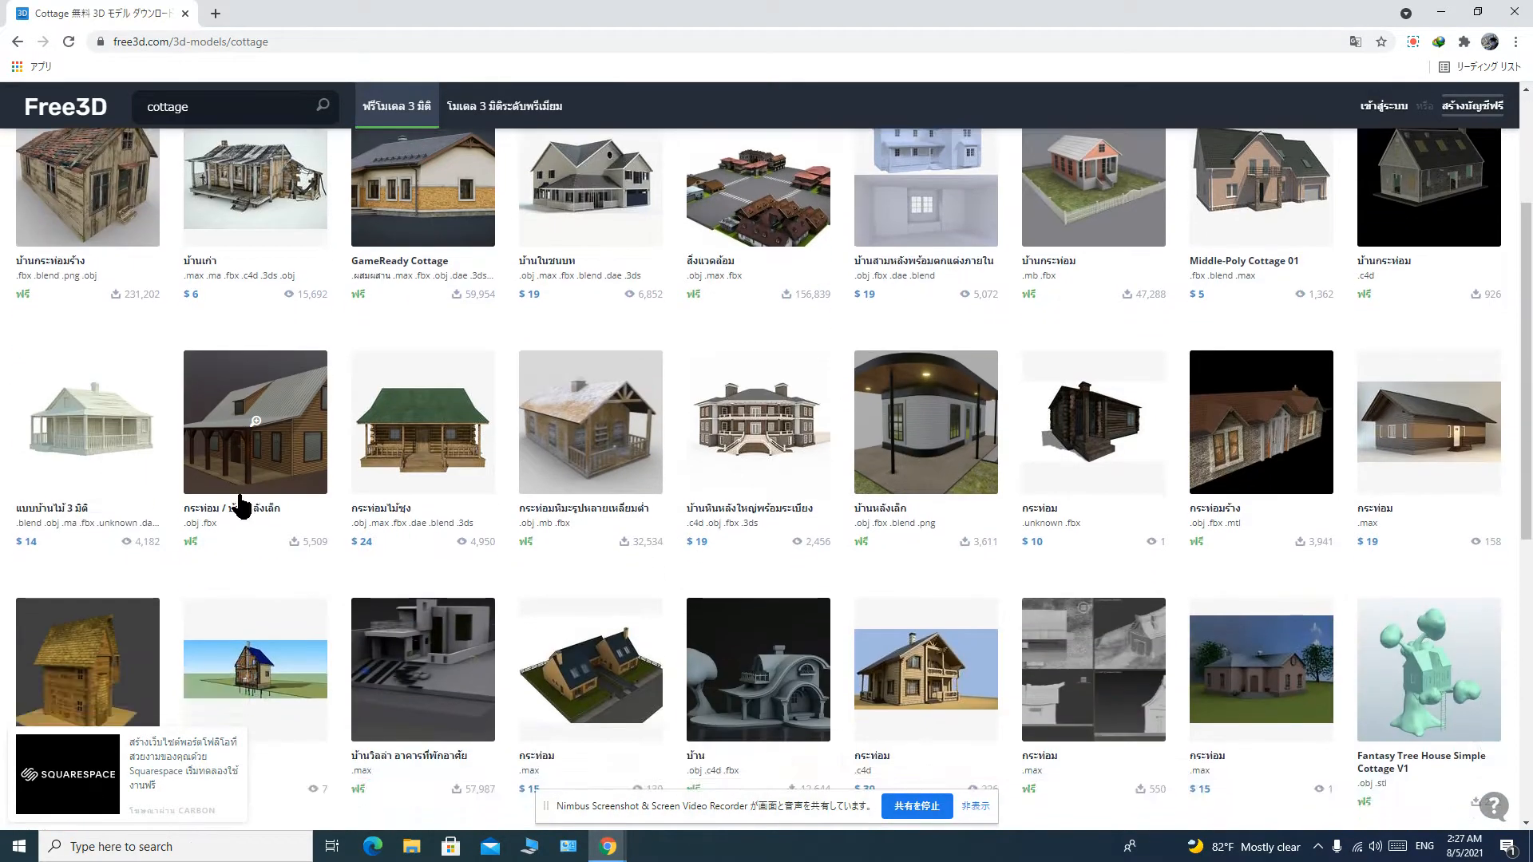
{"action": "scroll", "coordinate": [257, 503], "scroll_direction": "up", "scroll_amount": 3}
{"action": "scroll", "coordinate": [240, 456], "scroll_direction": "down", "scroll_amount": 4}
{"action": "scroll", "coordinate": [208, 424], "scroll_direction": "up", "scroll_amount": 2}
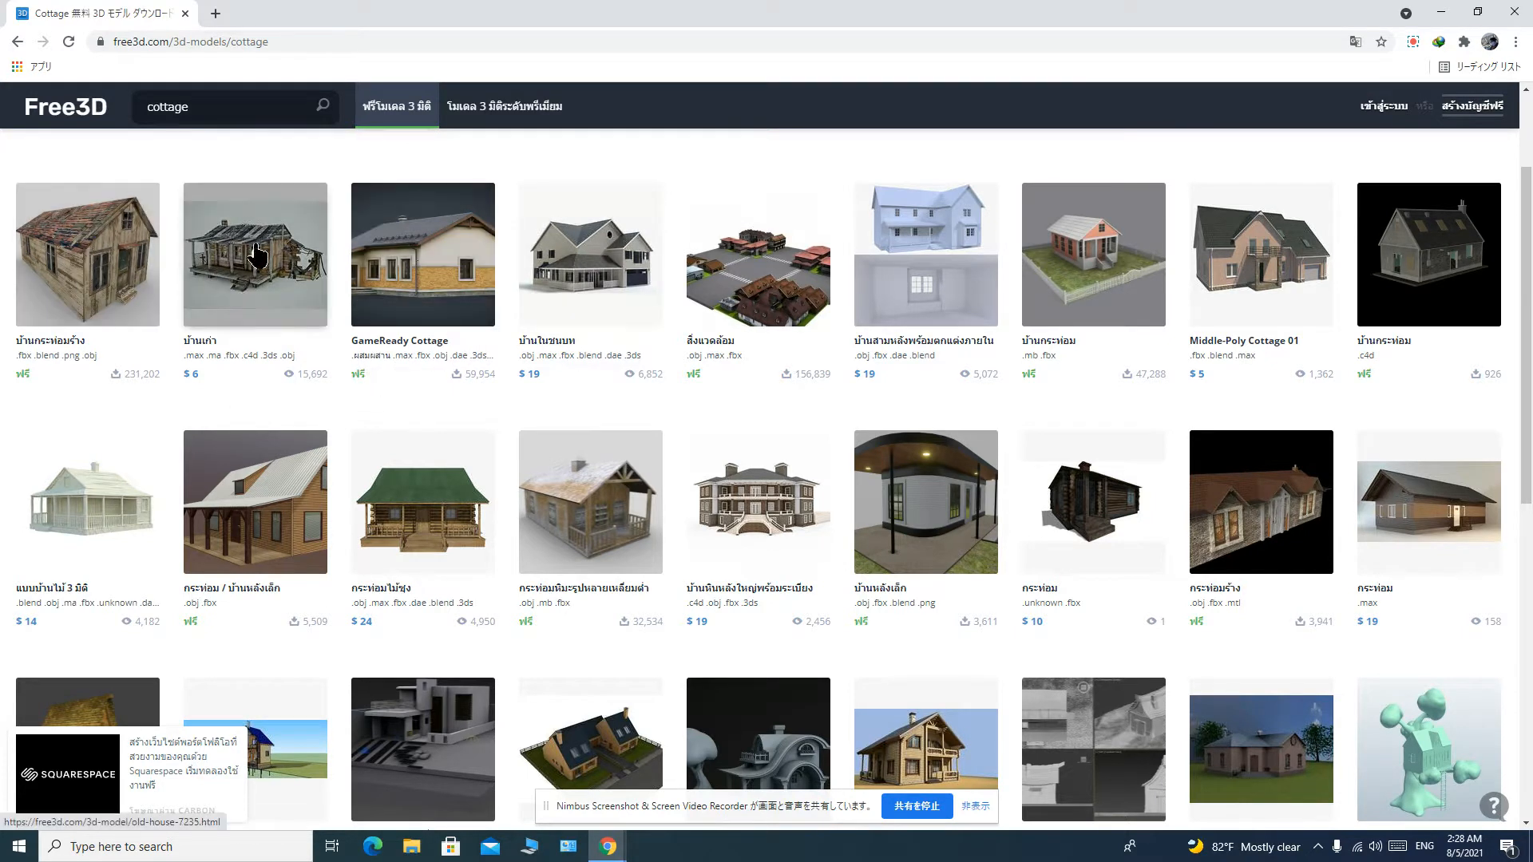
{"action": "scroll", "coordinate": [450, 240], "scroll_direction": "up", "scroll_amount": 2}
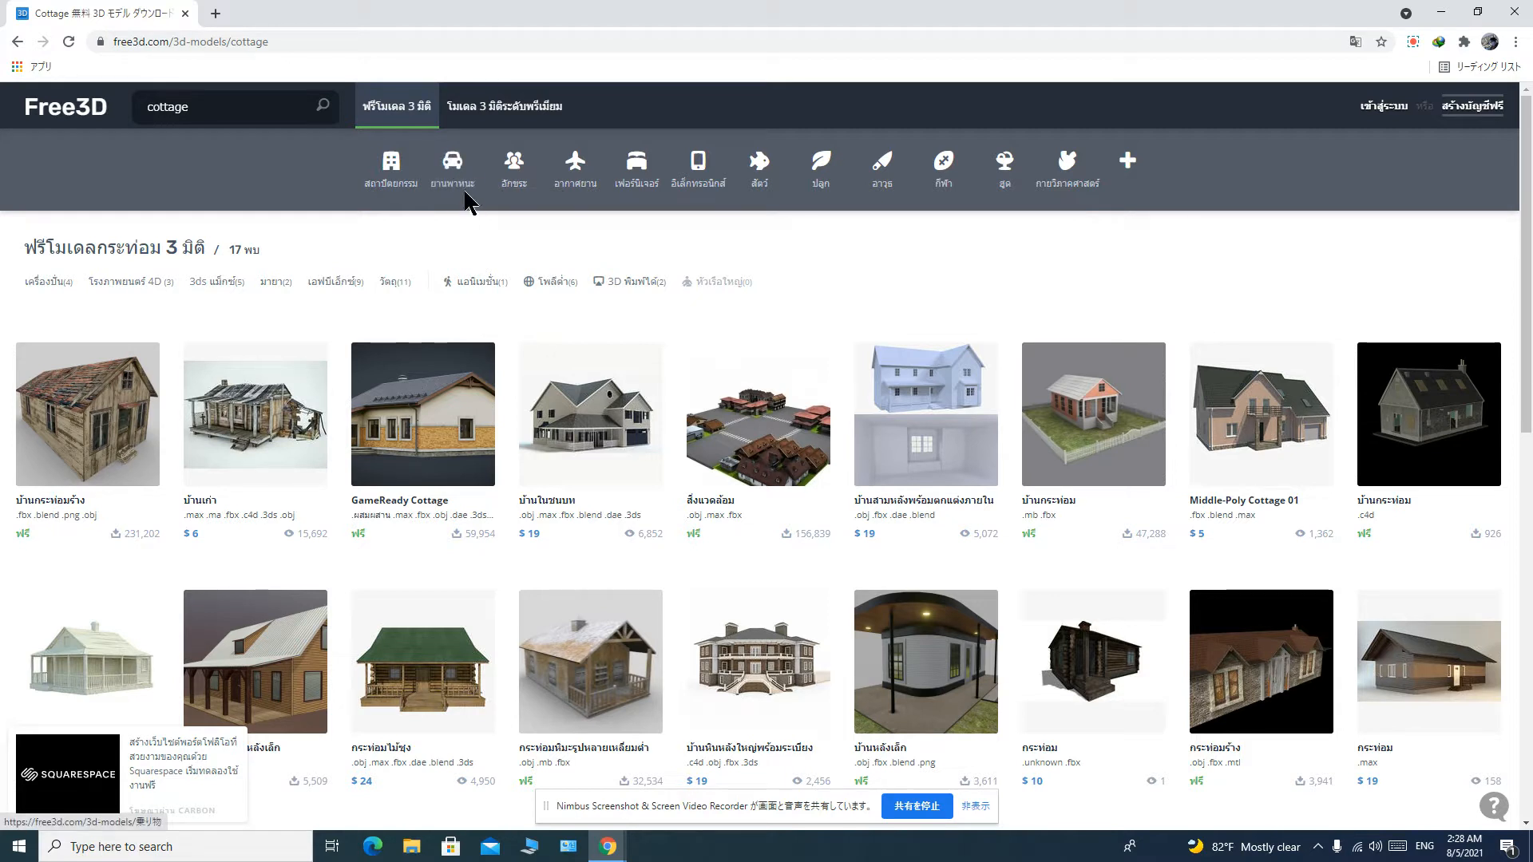
Browse Free3D's free vehicle, character, aircraft and architecture model categories.
{"action": "left_click", "coordinate": [455, 167]}
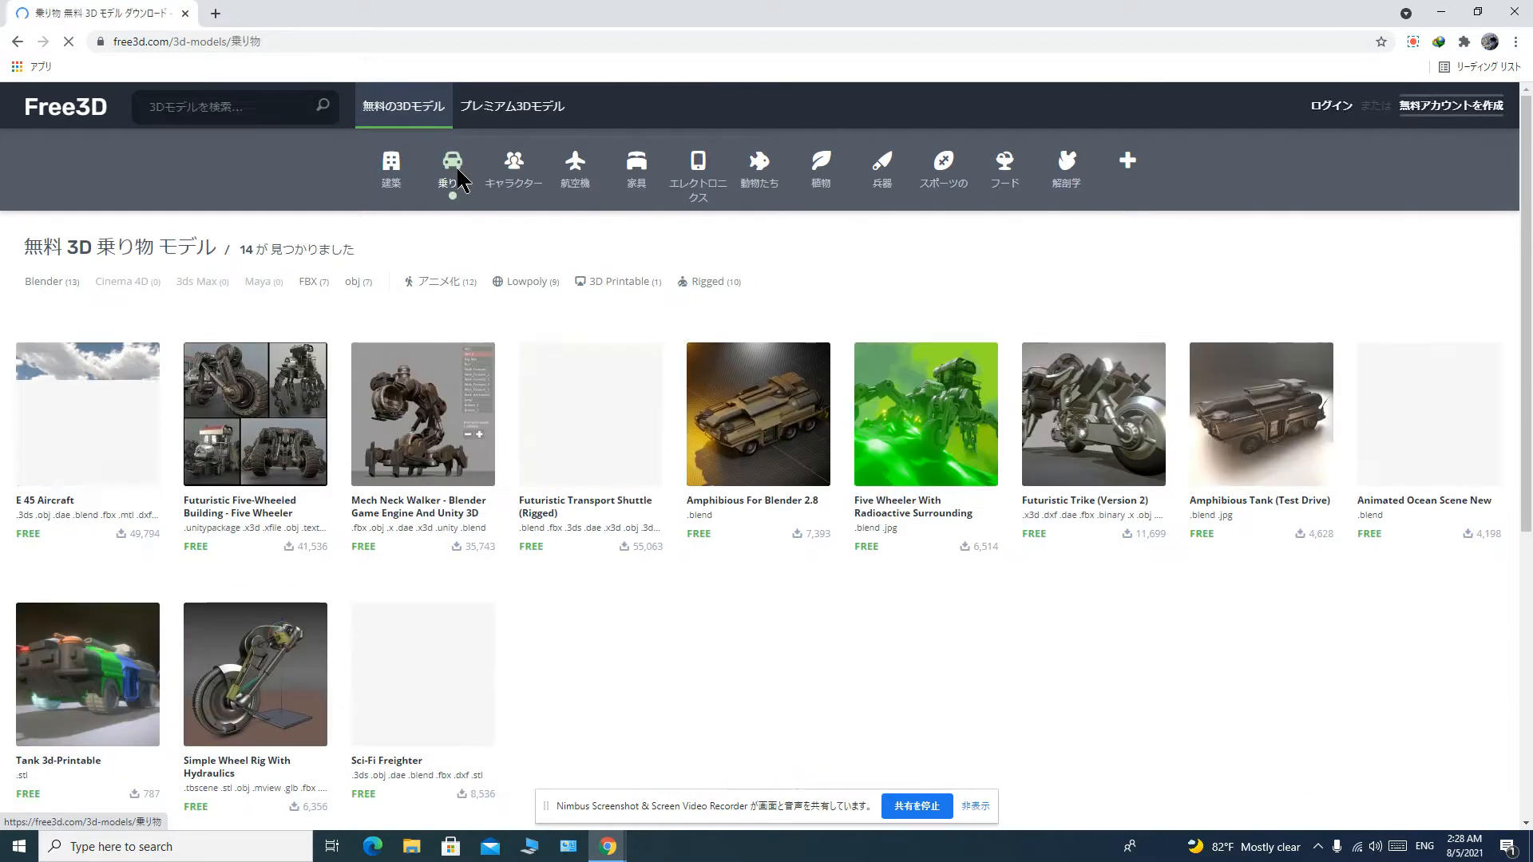
{"action": "scroll", "coordinate": [550, 468], "scroll_direction": "down", "scroll_amount": 1}
{"action": "scroll", "coordinate": [549, 467], "scroll_direction": "down", "scroll_amount": 3}
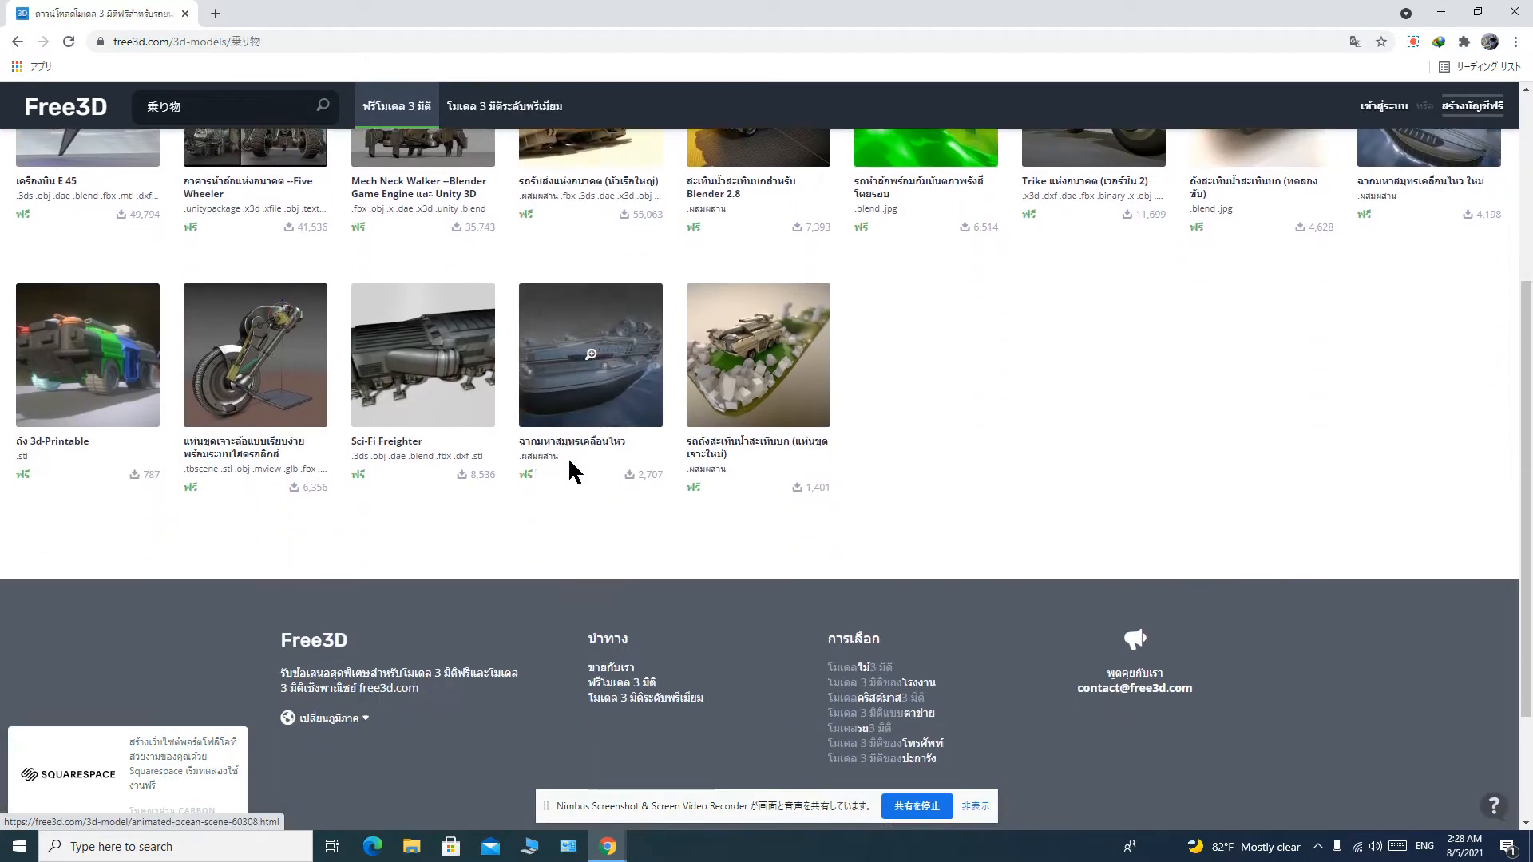
{"action": "scroll", "coordinate": [568, 456], "scroll_direction": "up", "scroll_amount": 4}
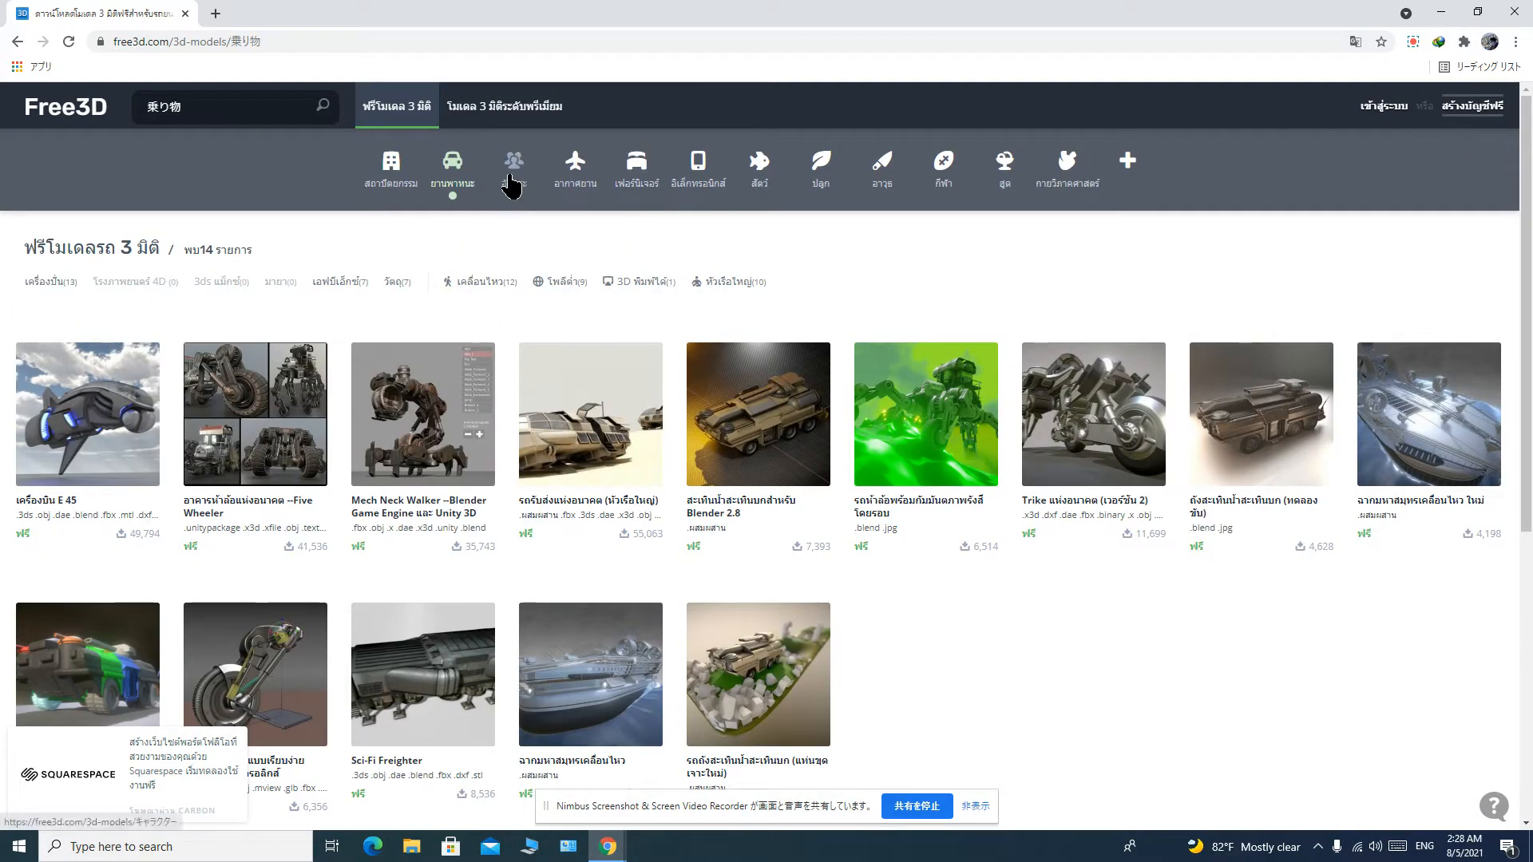
{"action": "left_click", "coordinate": [512, 180]}
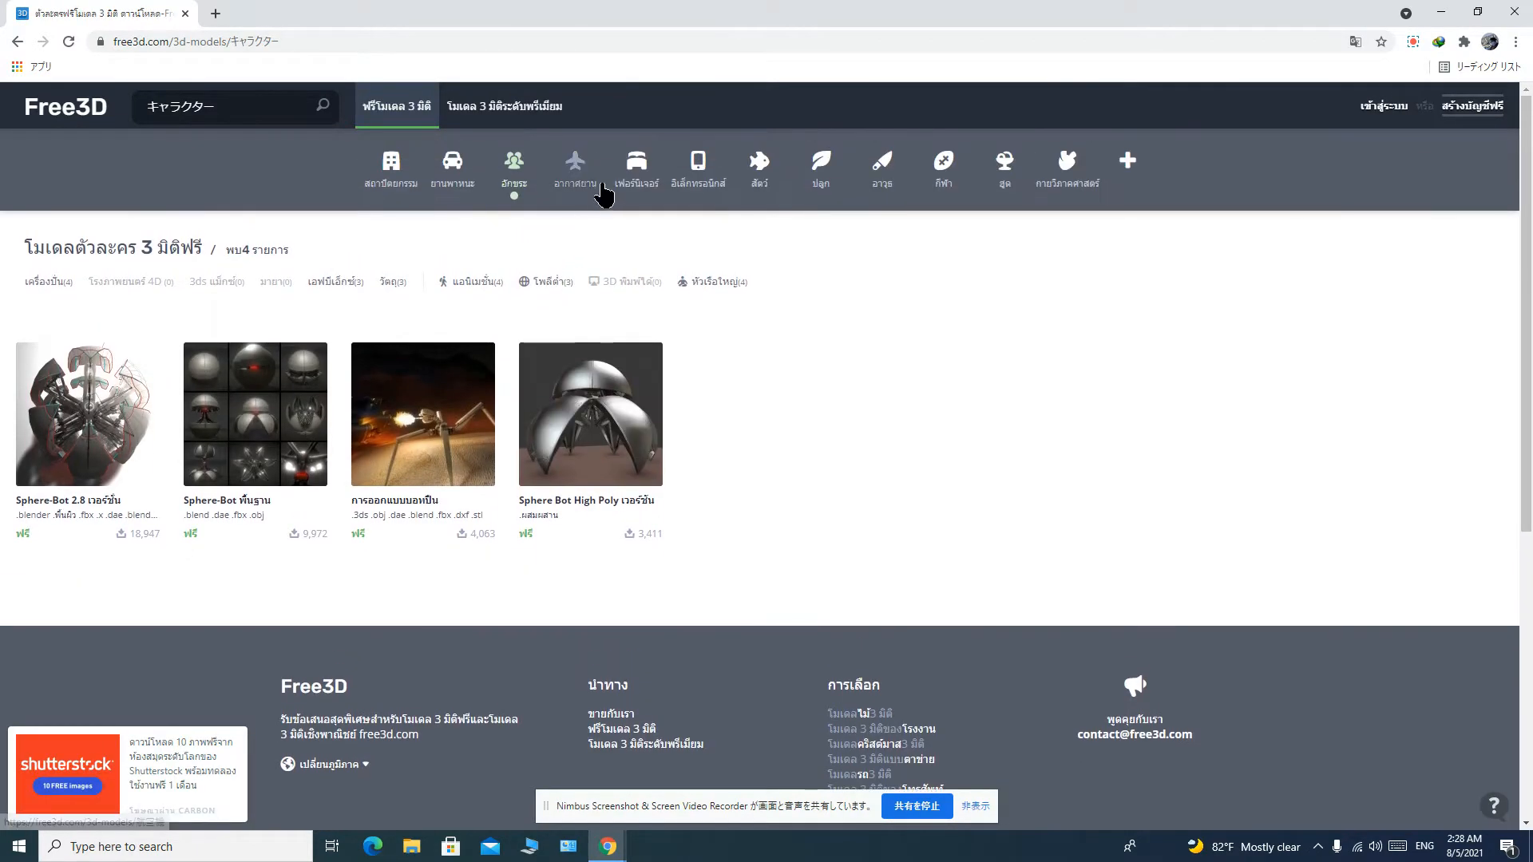
{"action": "left_click", "coordinate": [591, 182]}
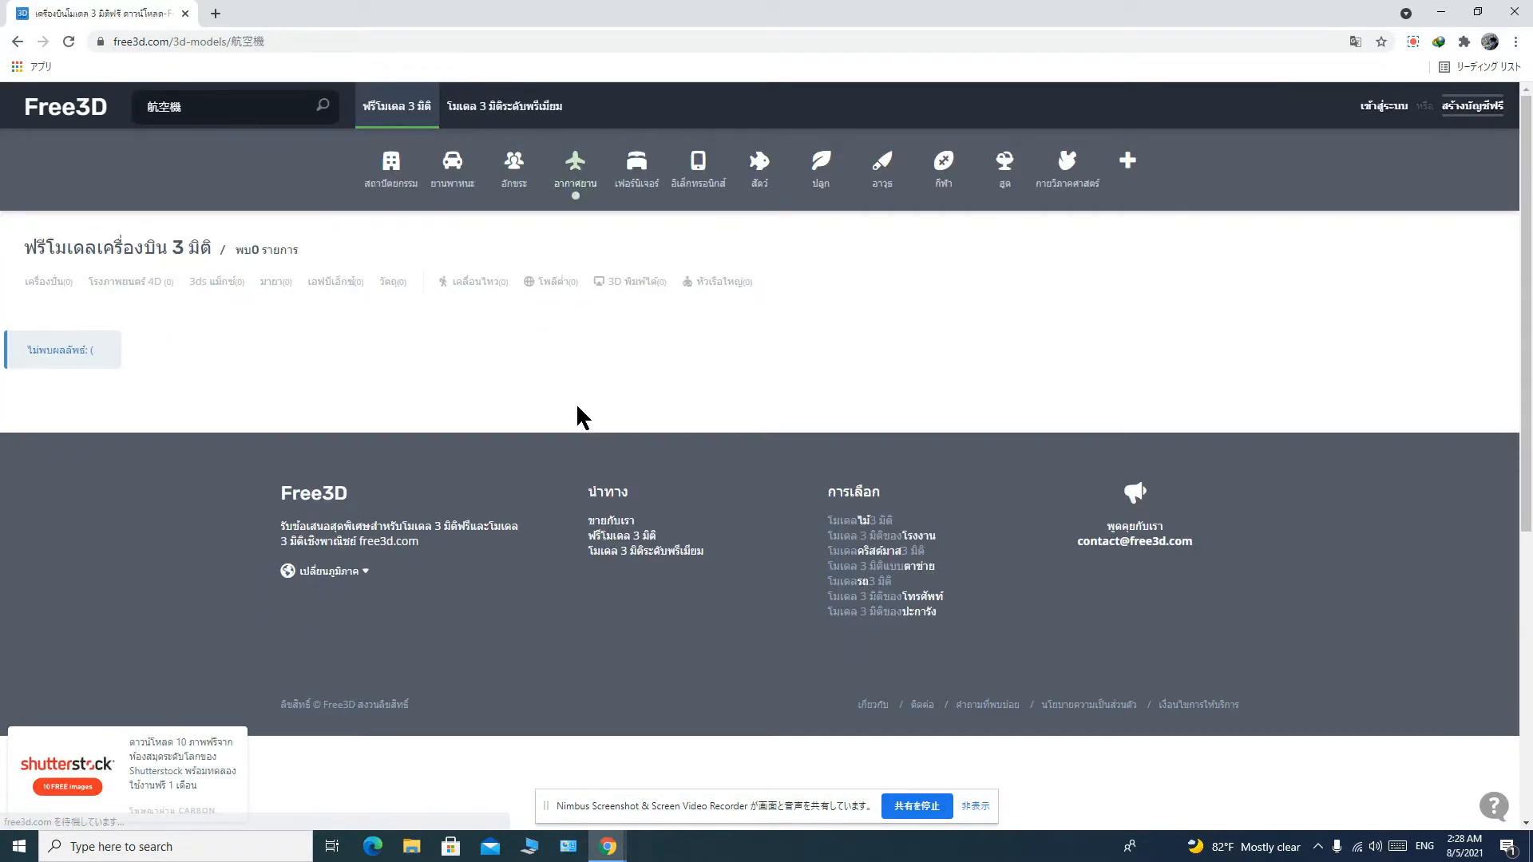
{"action": "scroll", "coordinate": [574, 409], "scroll_direction": "down", "scroll_amount": 6}
{"action": "scroll", "coordinate": [575, 399], "scroll_direction": "up", "scroll_amount": 6}
{"action": "left_click", "coordinate": [646, 166]}
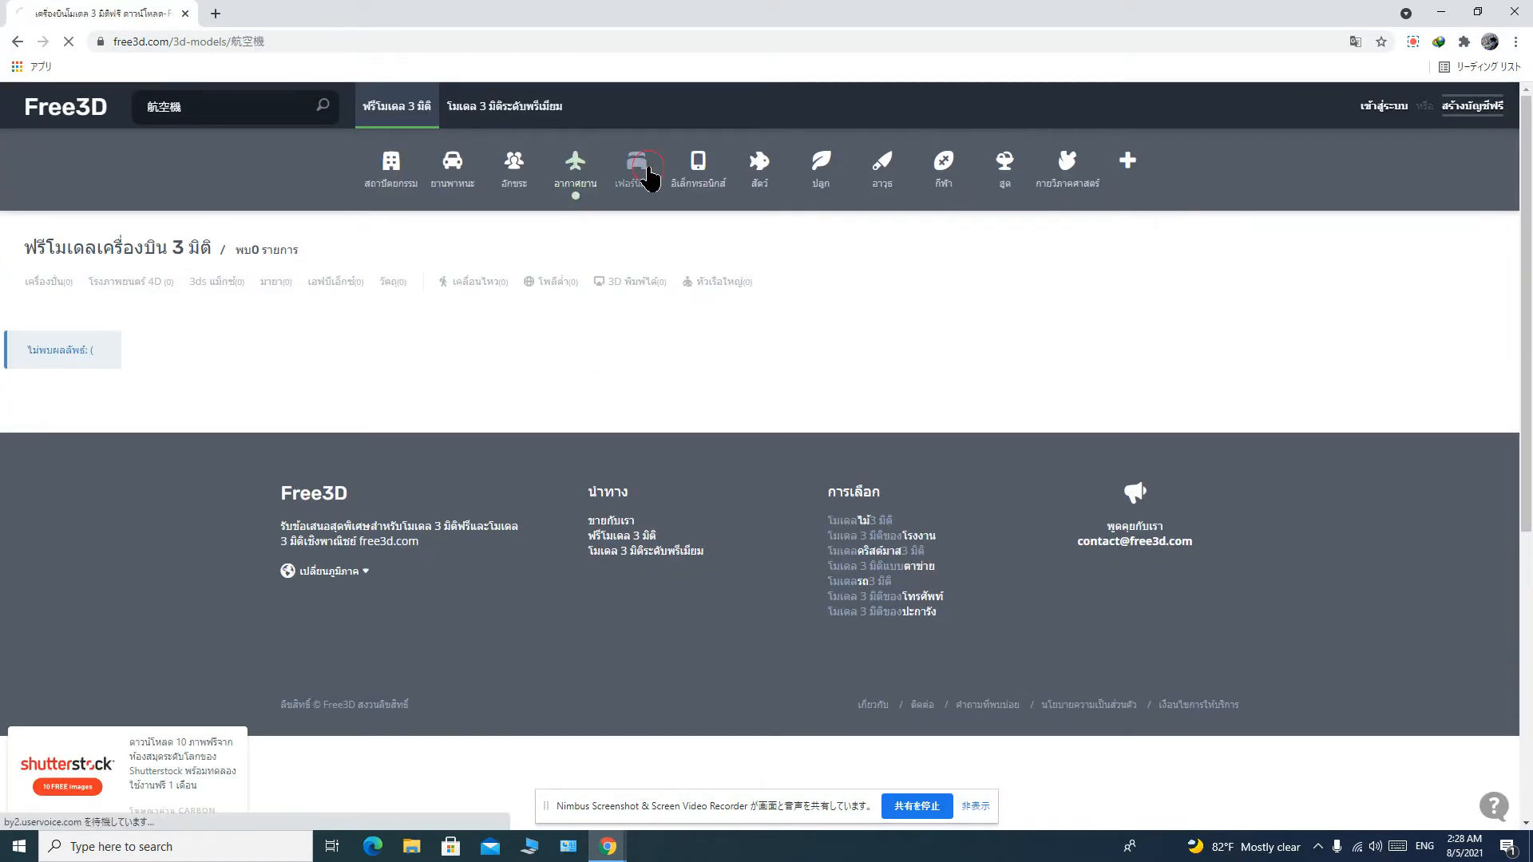
{"action": "left_click", "coordinate": [389, 178]}
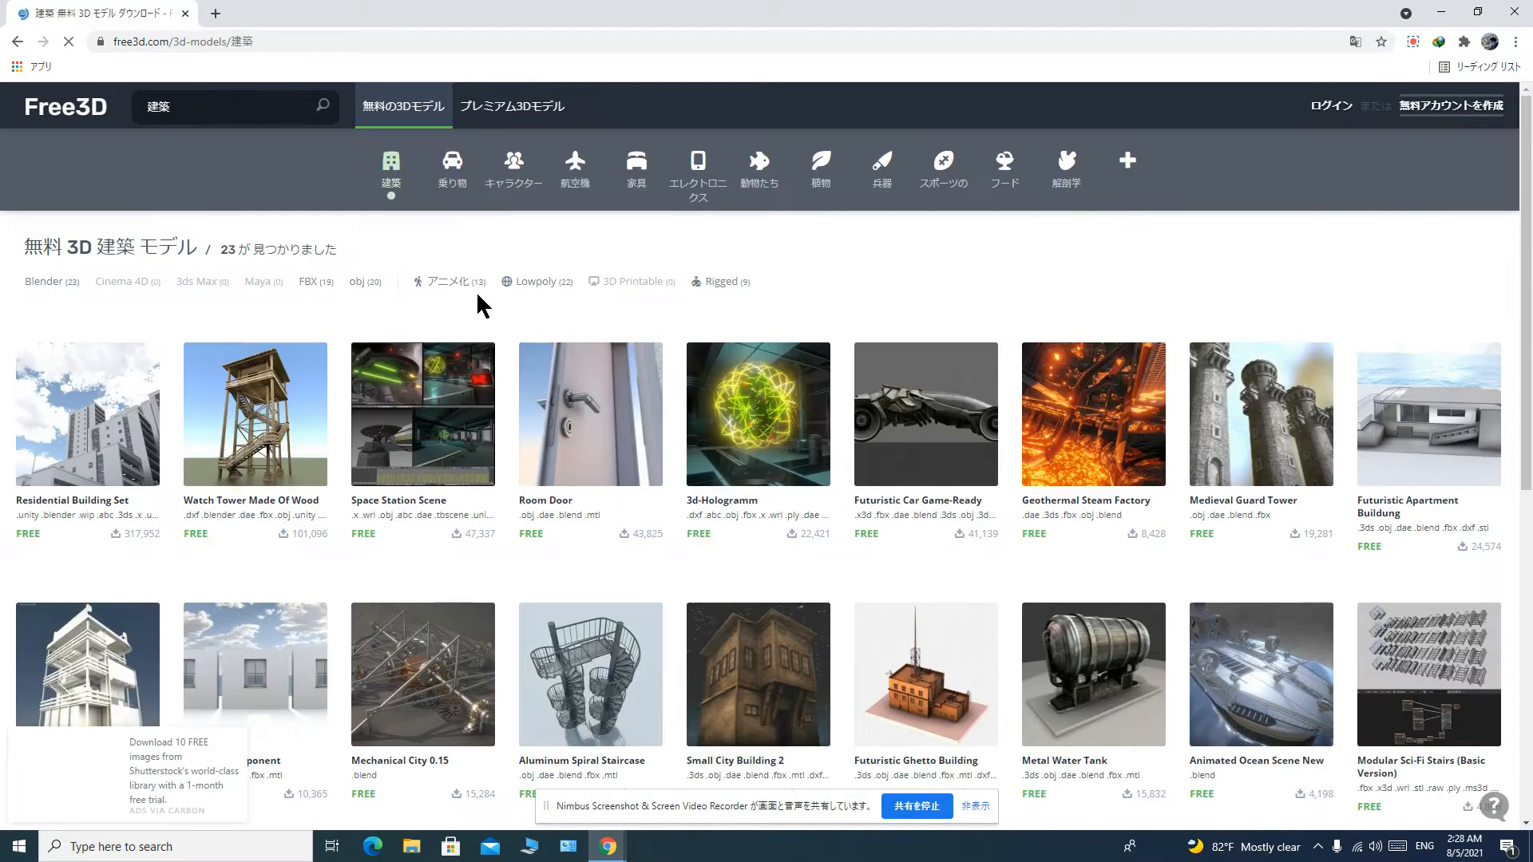
Return to the cottage model listing and open the page of the free Abandoned Cottage House.
{"action": "left_click", "coordinate": [16, 47]}
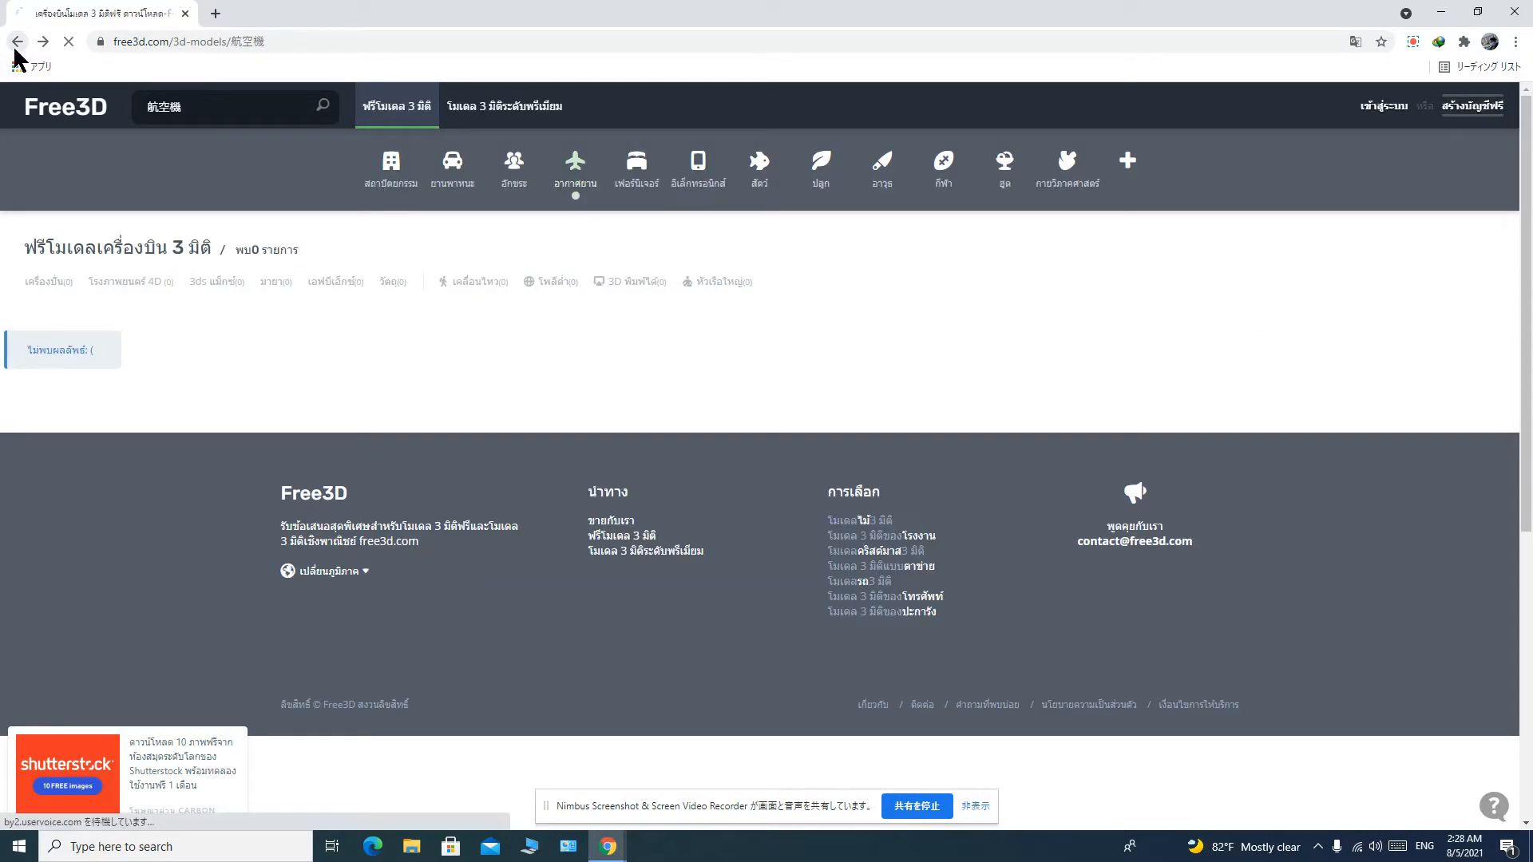
{"action": "left_click", "coordinate": [16, 46]}
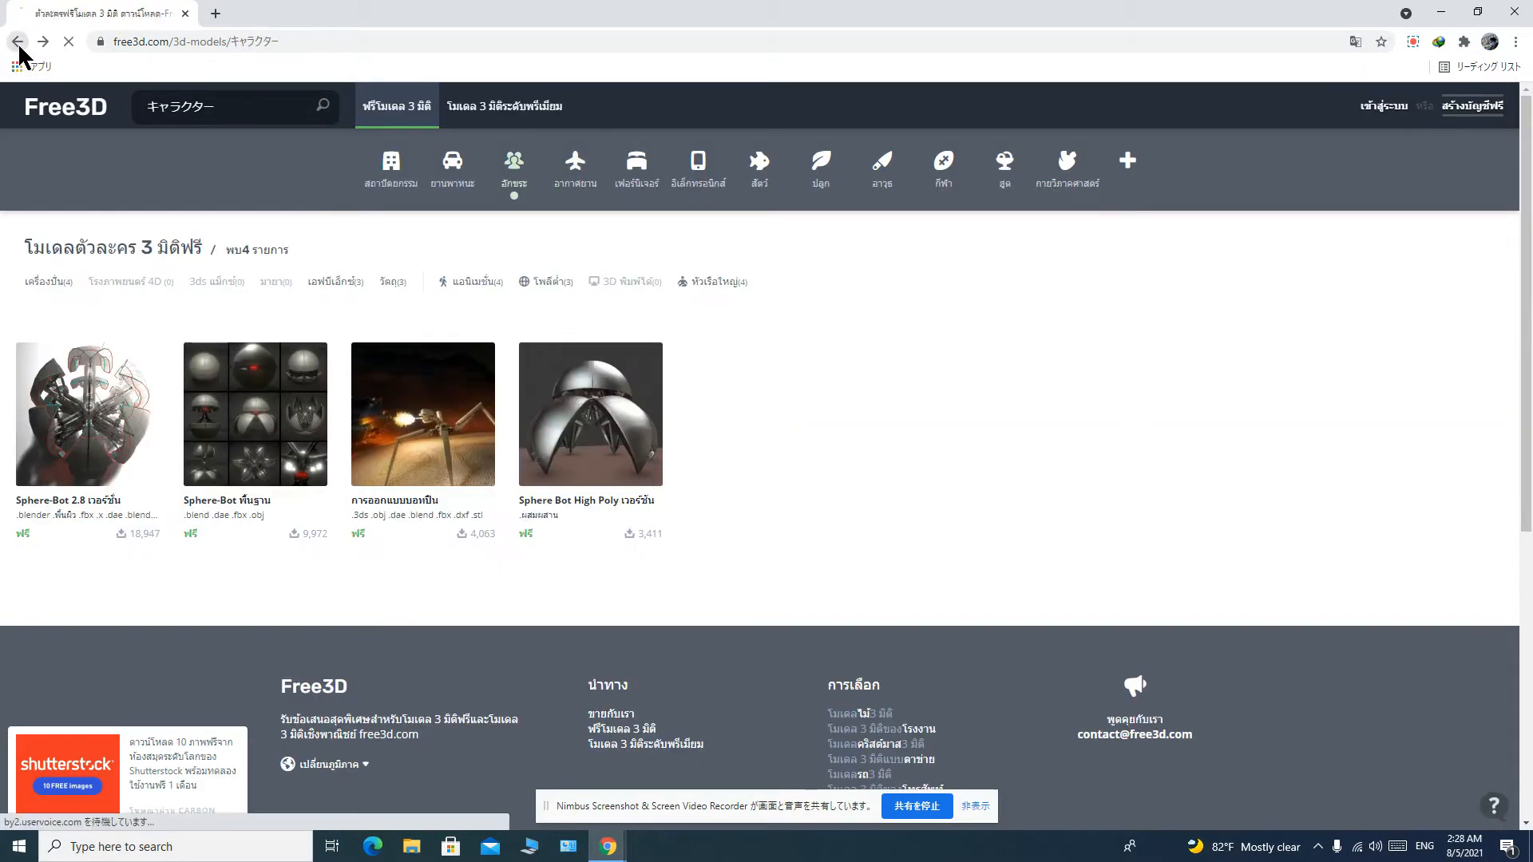
{"action": "left_click", "coordinate": [18, 46]}
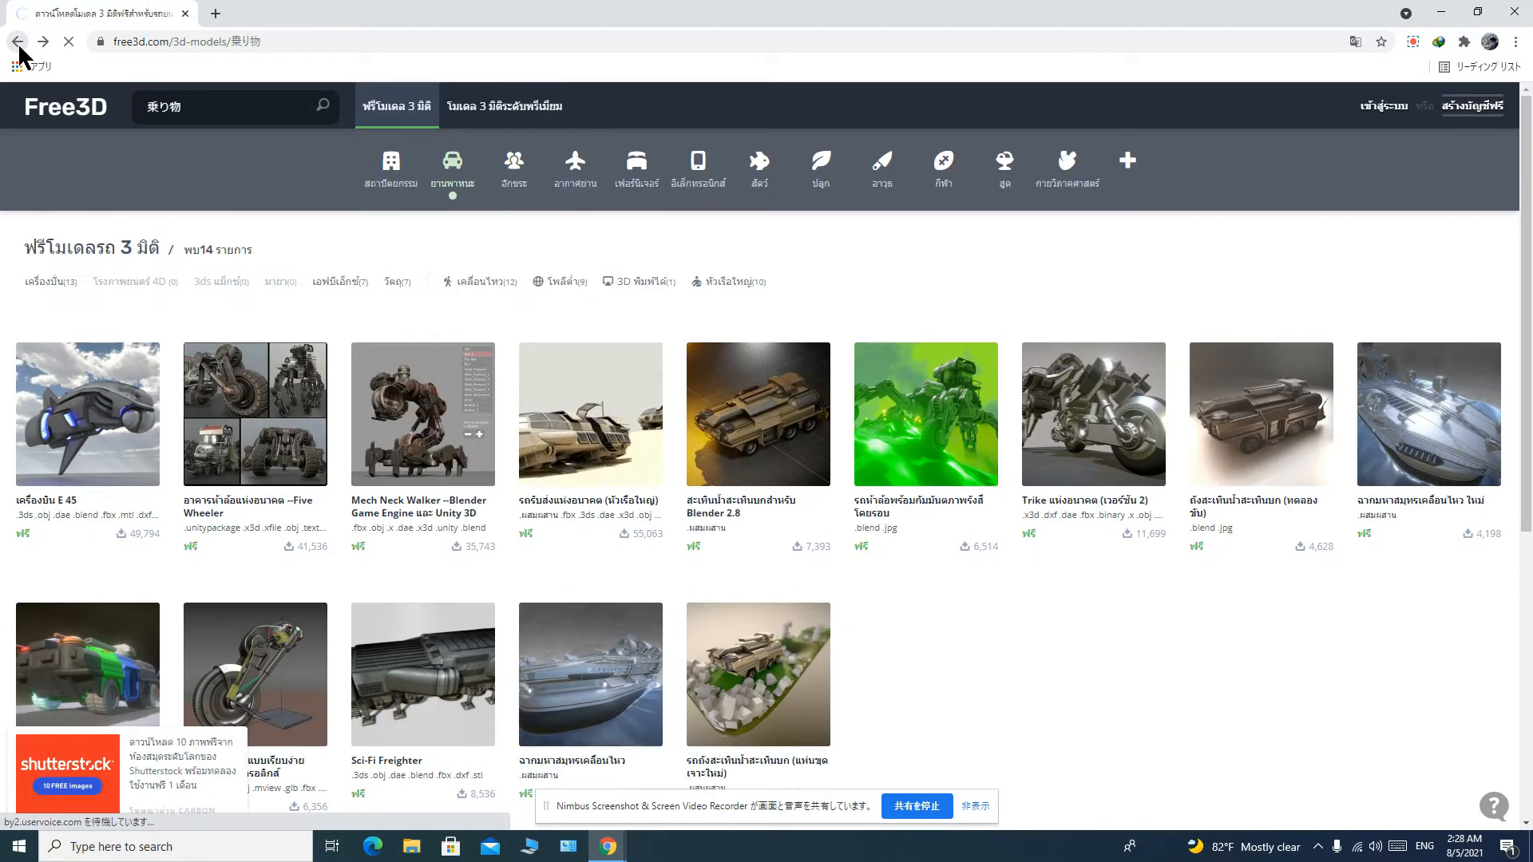
{"action": "left_click", "coordinate": [18, 42]}
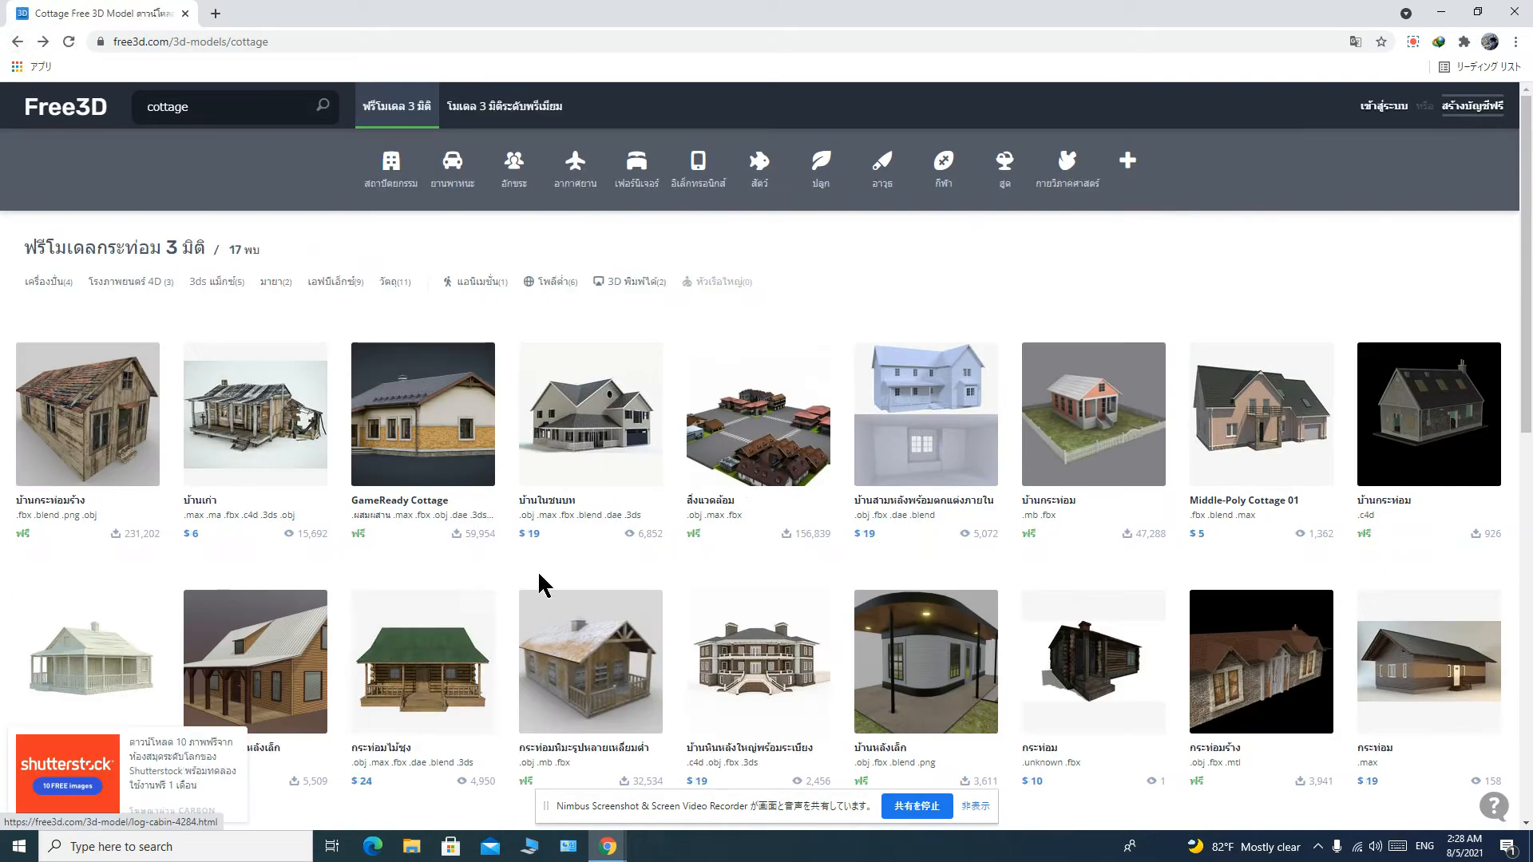
{"action": "scroll", "coordinate": [543, 580], "scroll_direction": "down", "scroll_amount": 2}
{"action": "scroll", "coordinate": [542, 581], "scroll_direction": "down", "scroll_amount": 1}
{"action": "scroll", "coordinate": [530, 588], "scroll_direction": "up", "scroll_amount": 3}
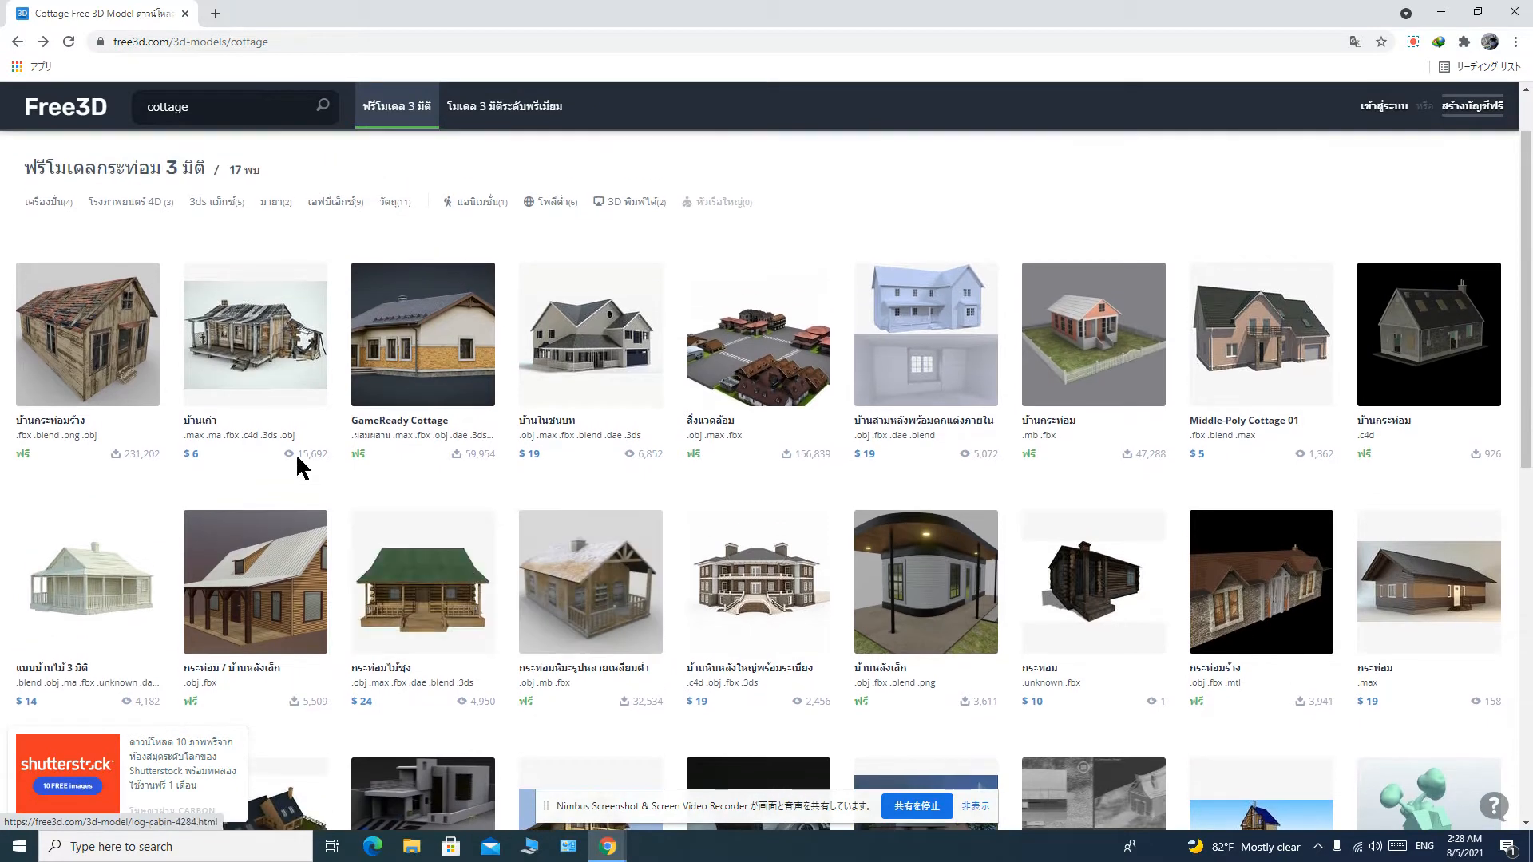
{"action": "left_click", "coordinate": [70, 356]}
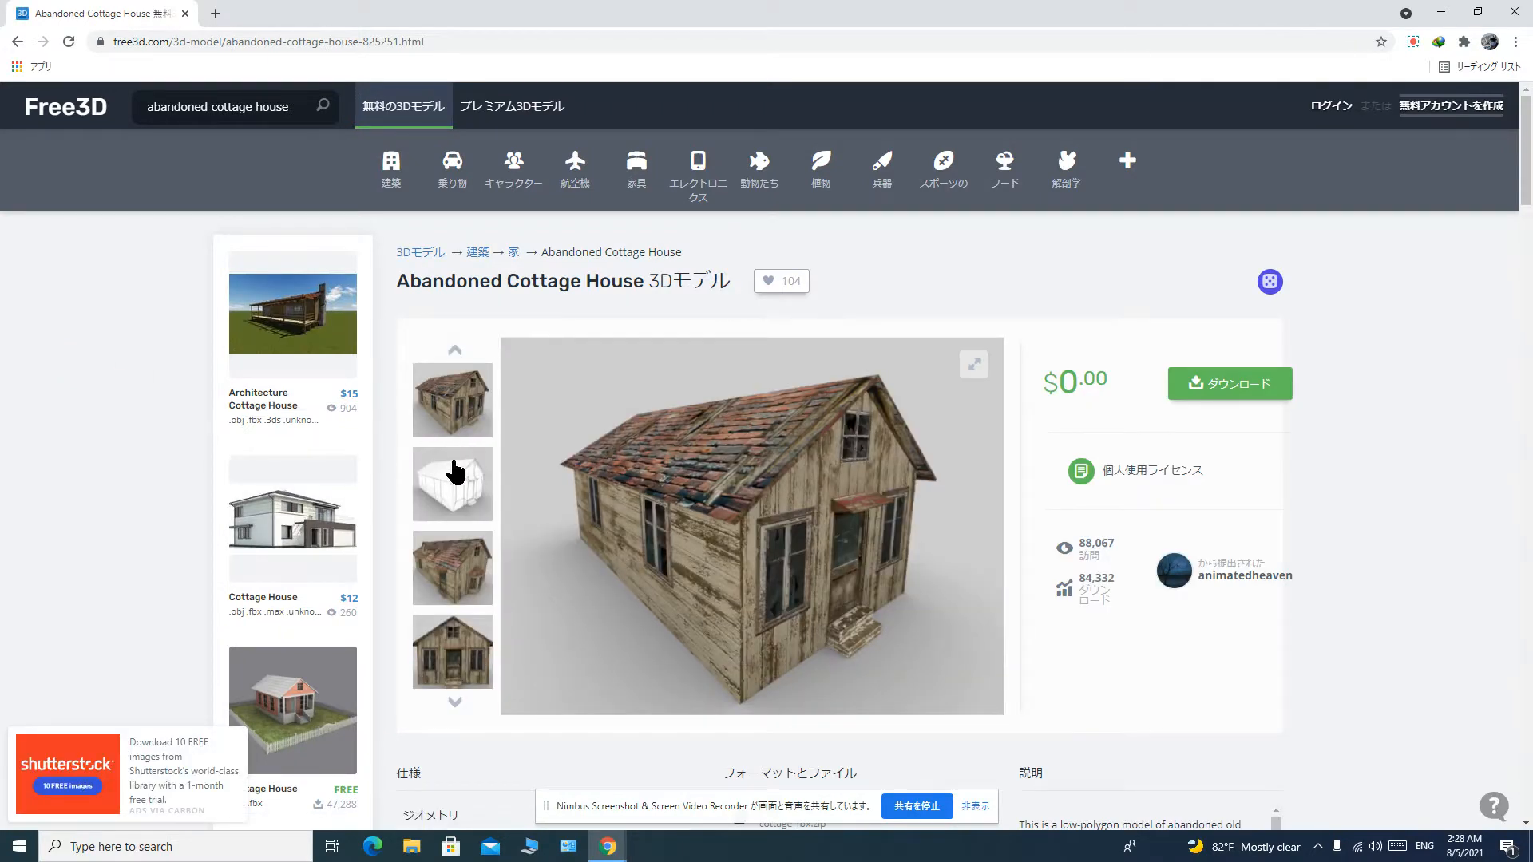
Examine the Abandoned Cottage House page and its list of downloadable files, then close the list.
{"action": "scroll", "coordinate": [579, 507], "scroll_direction": "down", "scroll_amount": 2}
{"action": "scroll", "coordinate": [820, 463], "scroll_direction": "up", "scroll_amount": 2}
{"action": "left_click", "coordinate": [1239, 405]}
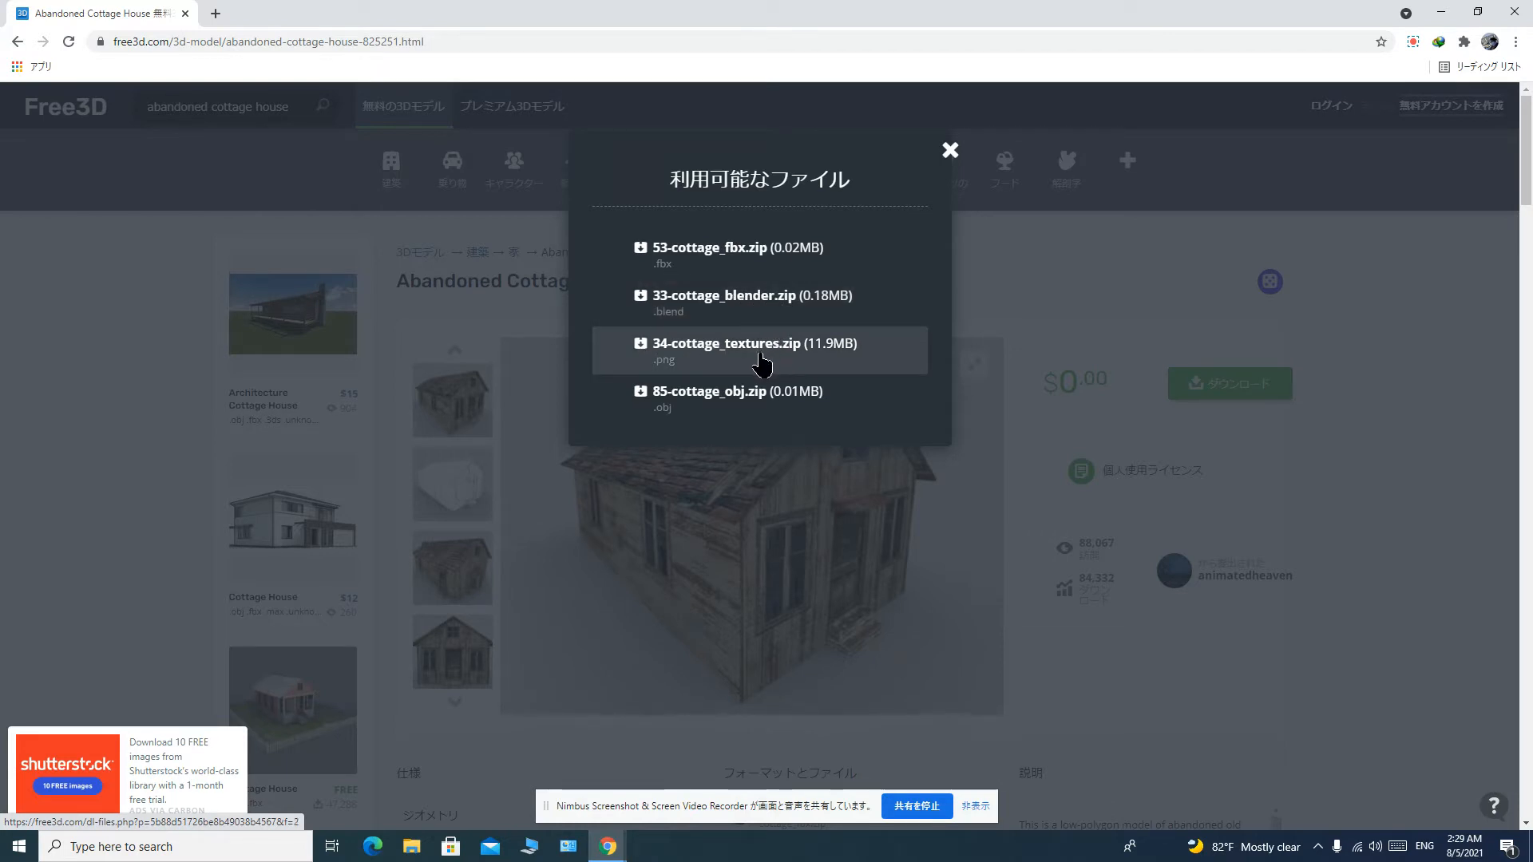
{"action": "left_click", "coordinate": [950, 150]}
{"action": "left_click", "coordinate": [1226, 385]}
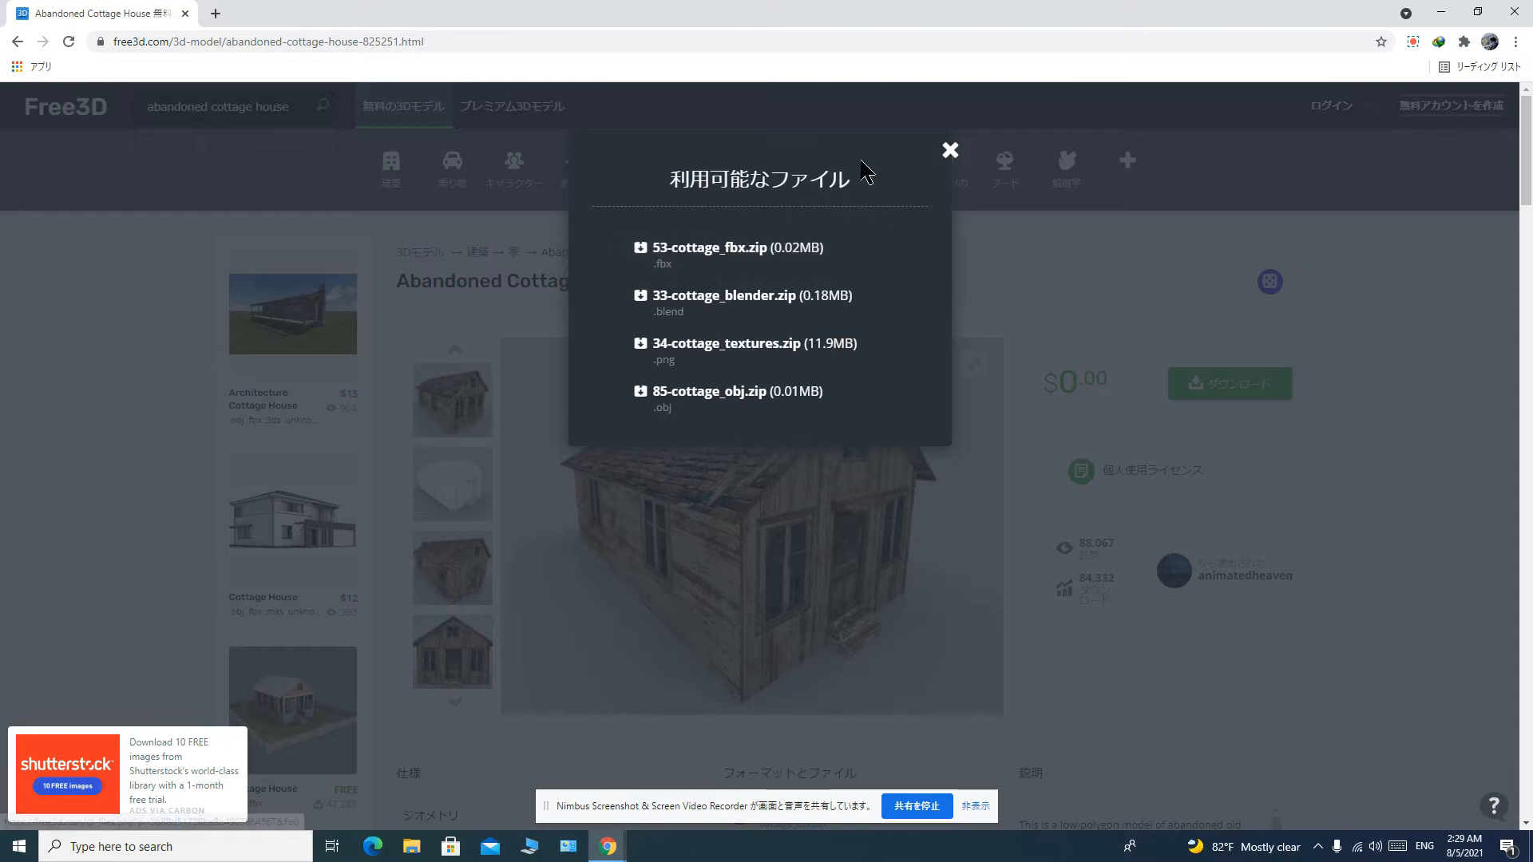
{"action": "left_click", "coordinate": [950, 150]}
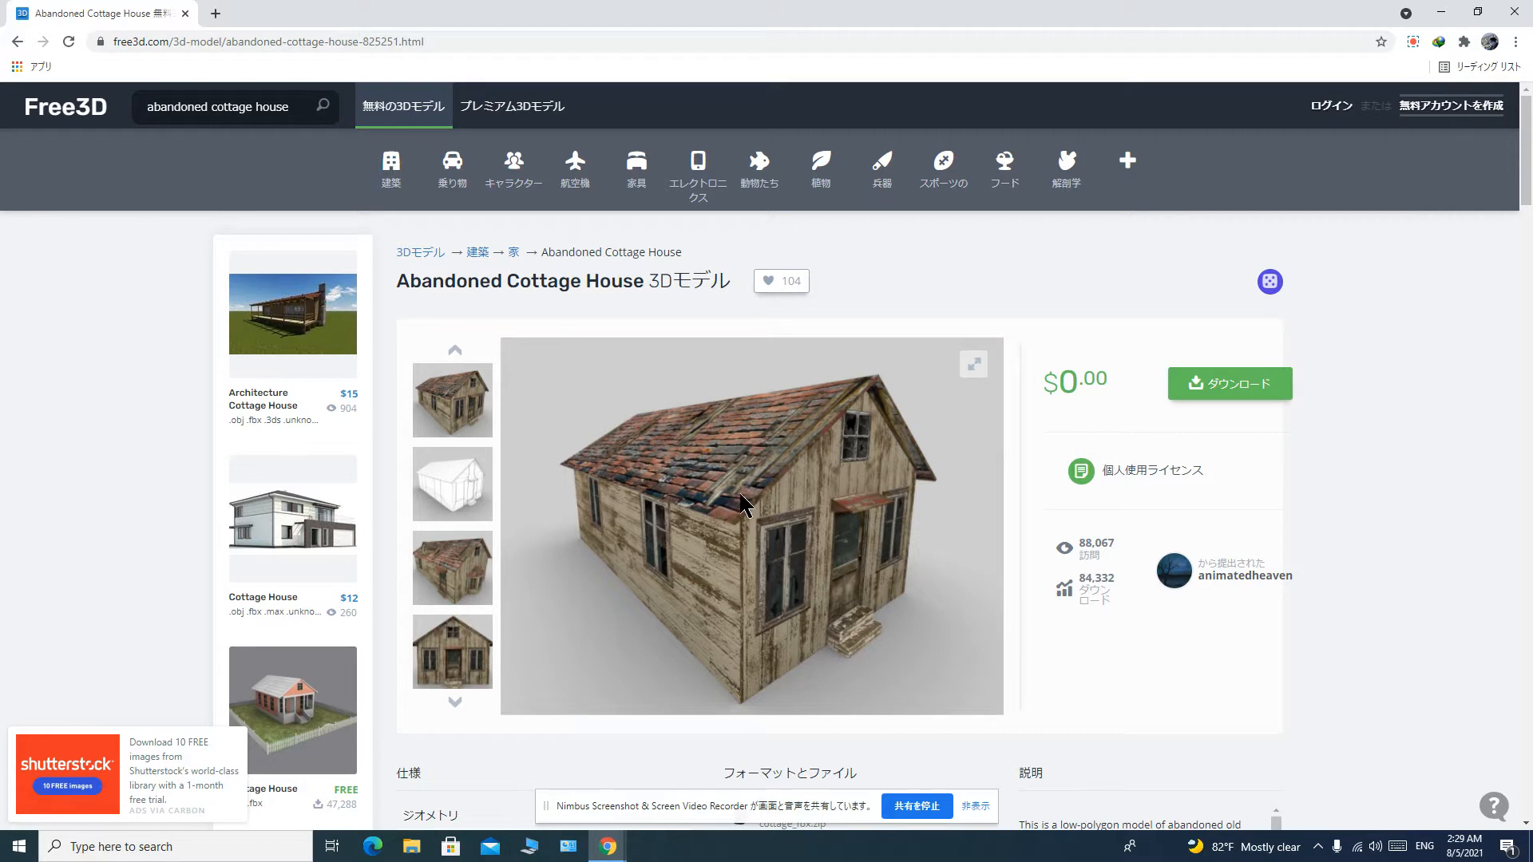
{"action": "left_click", "coordinate": [1198, 390]}
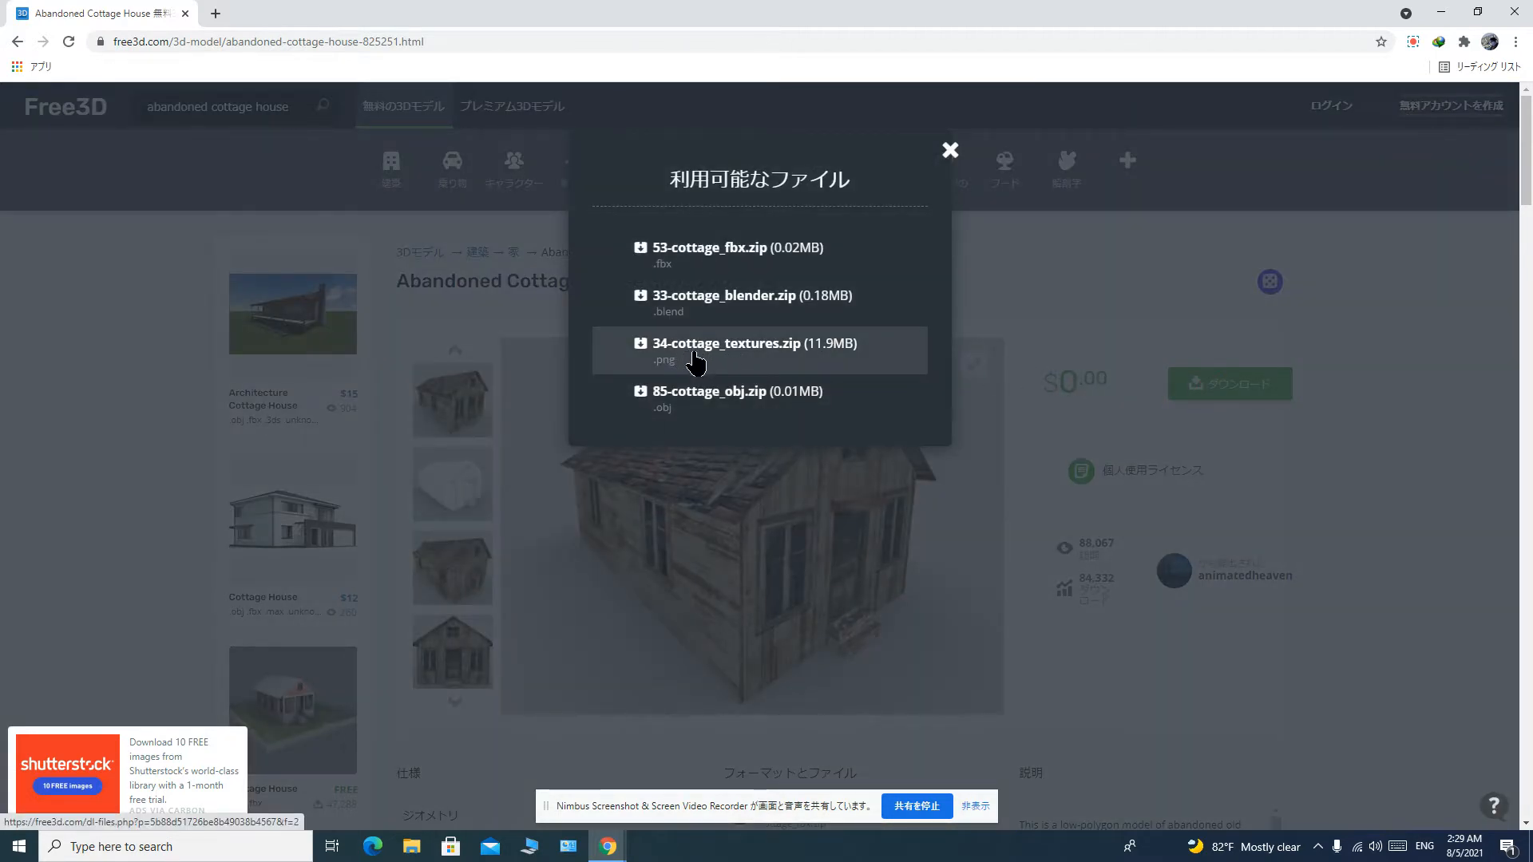
{"action": "left_click", "coordinate": [949, 151]}
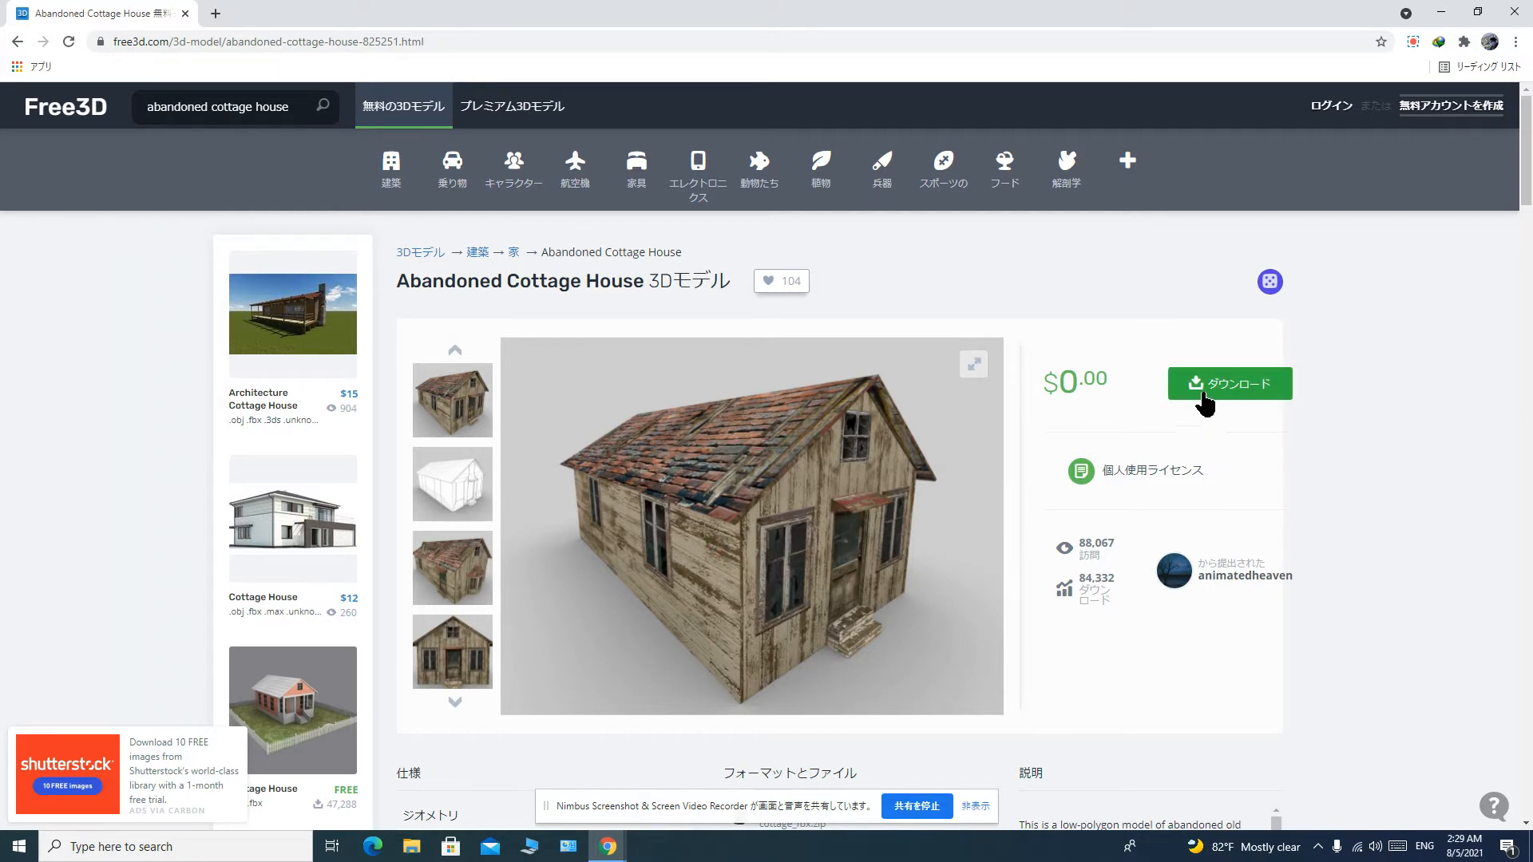
{"action": "left_click", "coordinate": [1204, 395]}
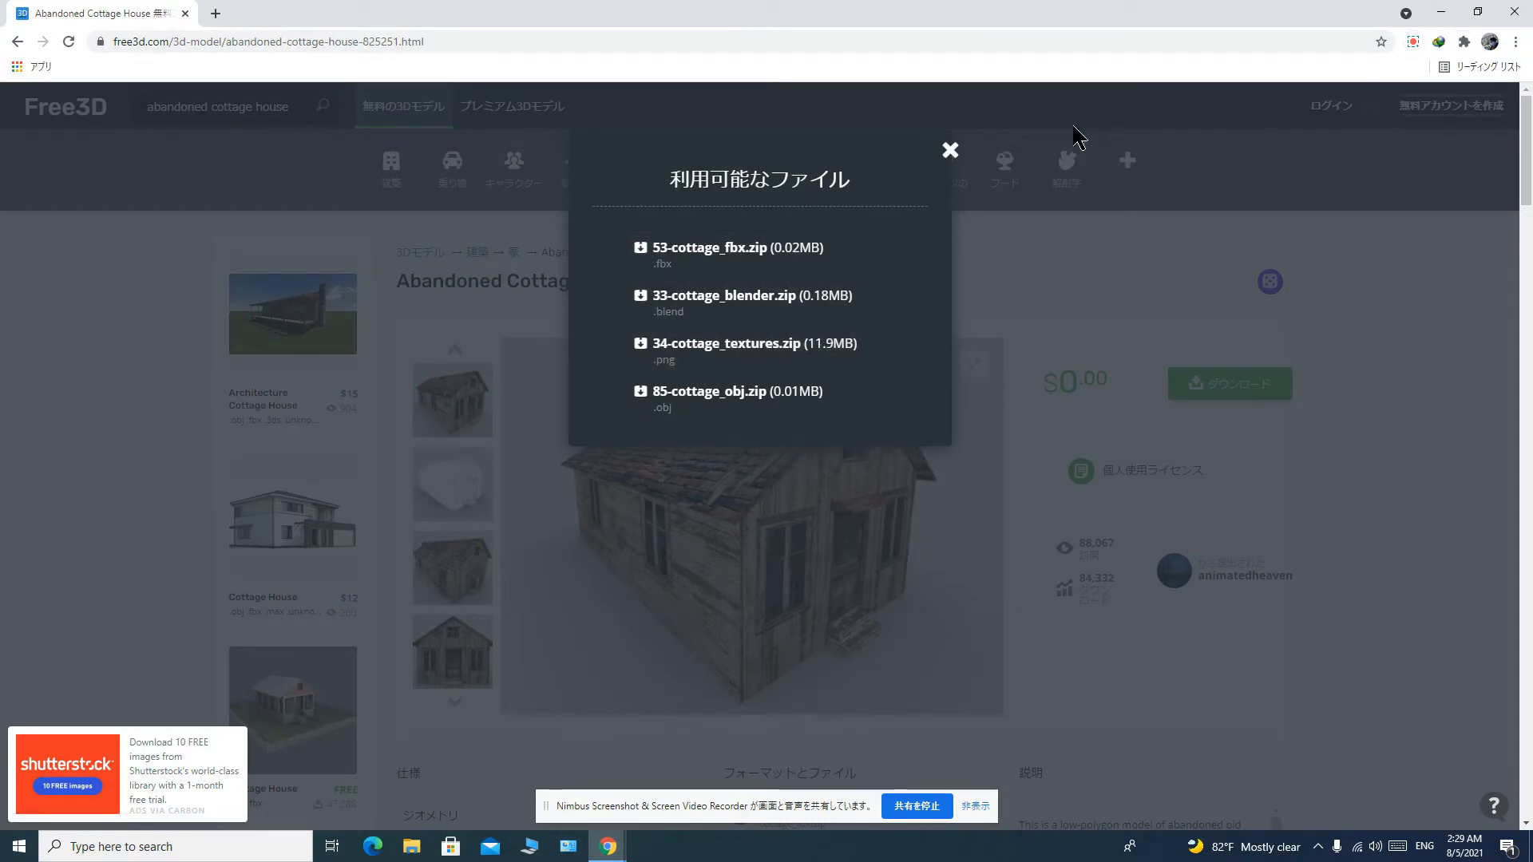
{"action": "left_click", "coordinate": [950, 152]}
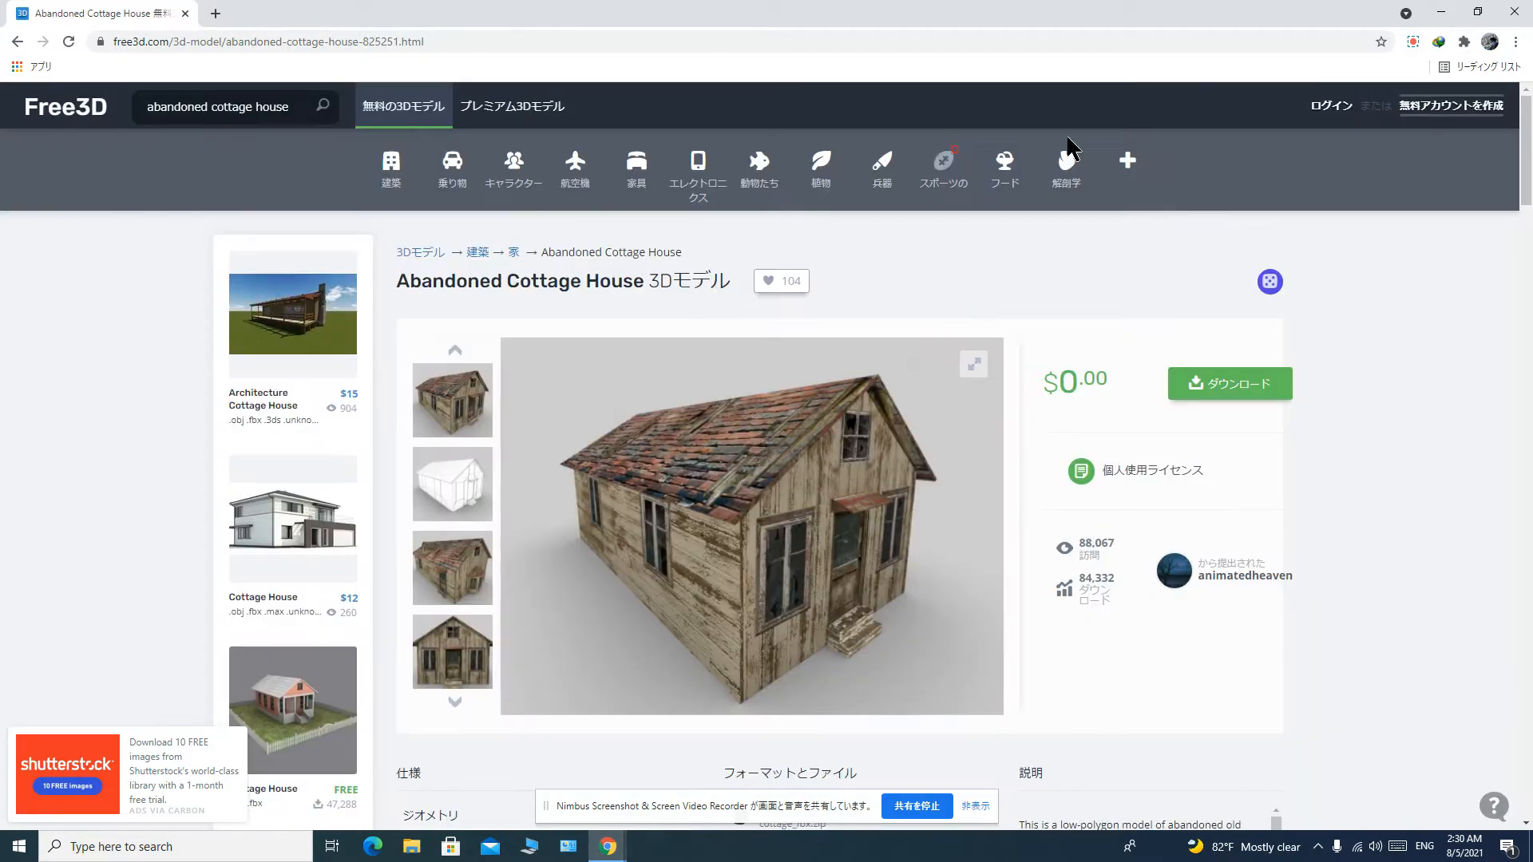
Minimize the browser, refresh the desktop and open This PC in File Explorer.
{"action": "left_click", "coordinate": [1441, 12]}
{"action": "right_click", "coordinate": [288, 5]}
{"action": "left_click", "coordinate": [352, 57]}
{"action": "double_click", "coordinate": [62, 38]}
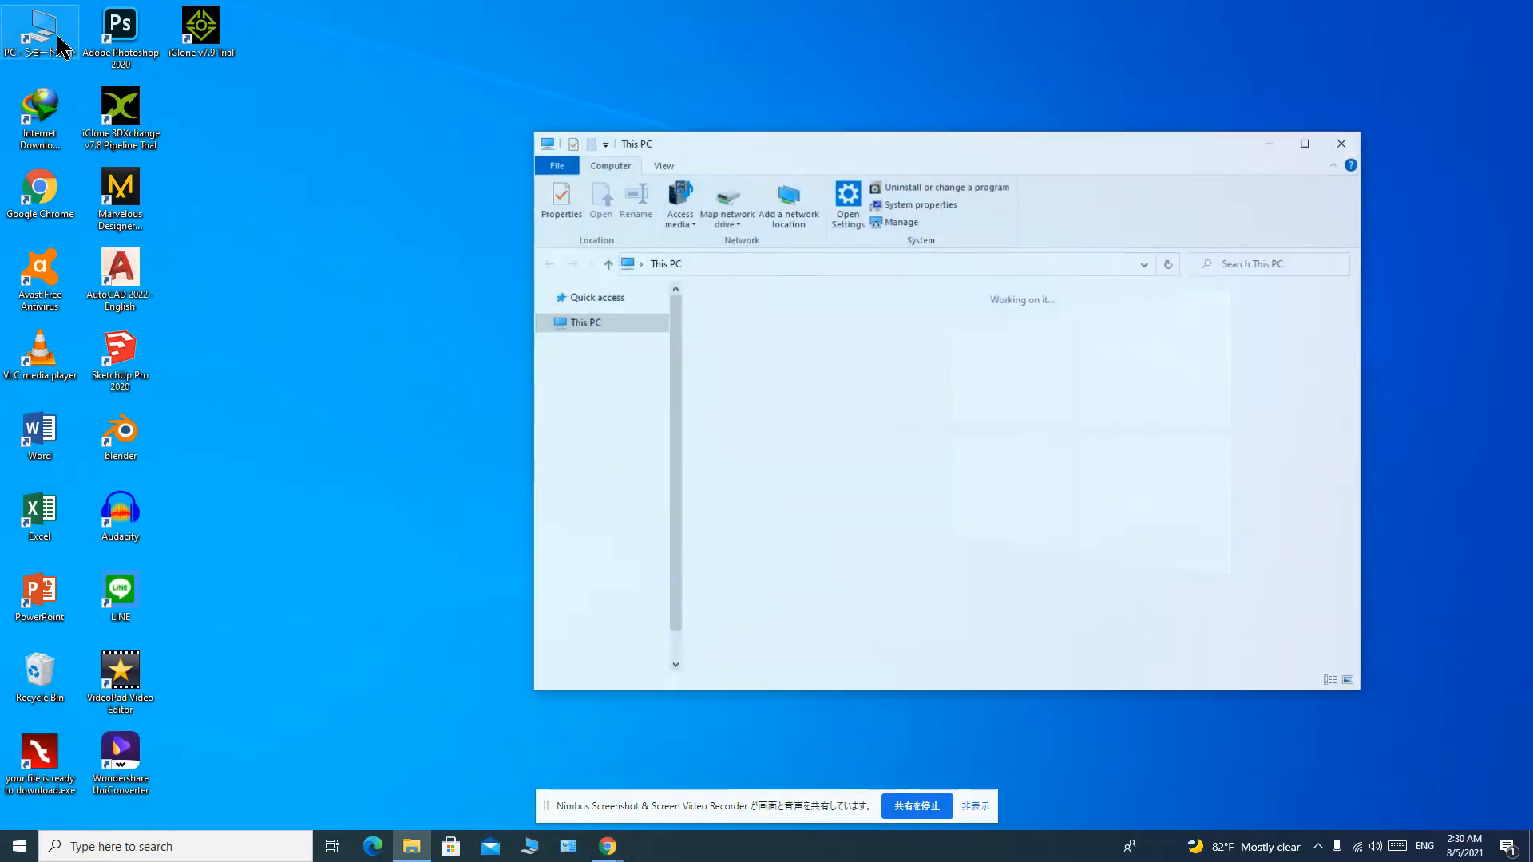
Open the Downloads folder holding the two cottage archives.
{"action": "double_click", "coordinate": [797, 363]}
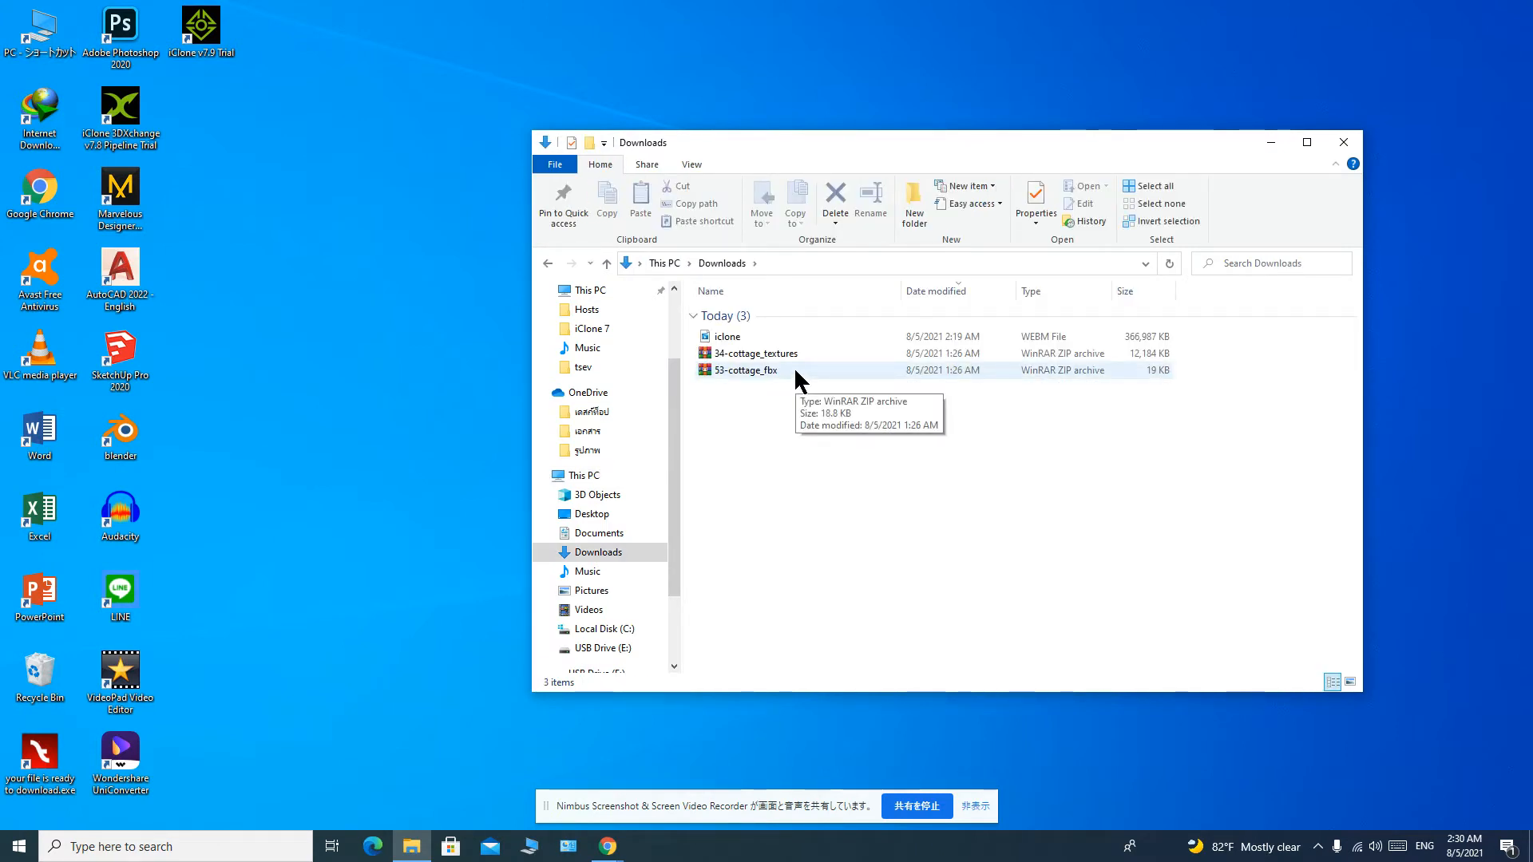
{"action": "right_click", "coordinate": [824, 3]}
{"action": "left_click", "coordinate": [862, 47]}
{"action": "right_click", "coordinate": [763, 4]}
{"action": "left_click", "coordinate": [831, 46]}
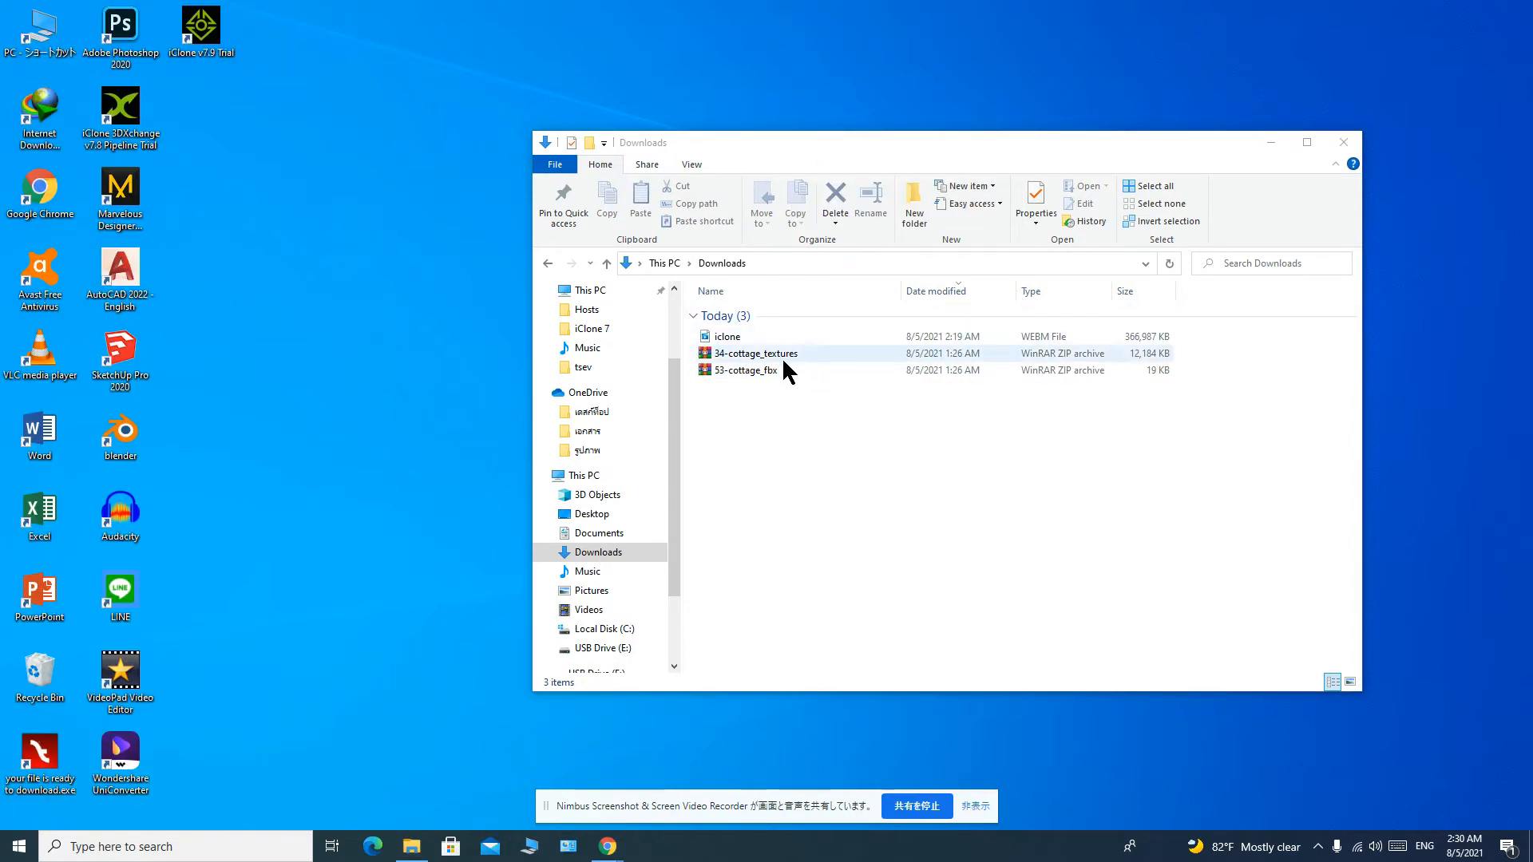
Extract the 53-cottage_fbx archive to the Desktop and check the extracted cottage_fbx file there.
{"action": "left_click", "coordinate": [741, 371]}
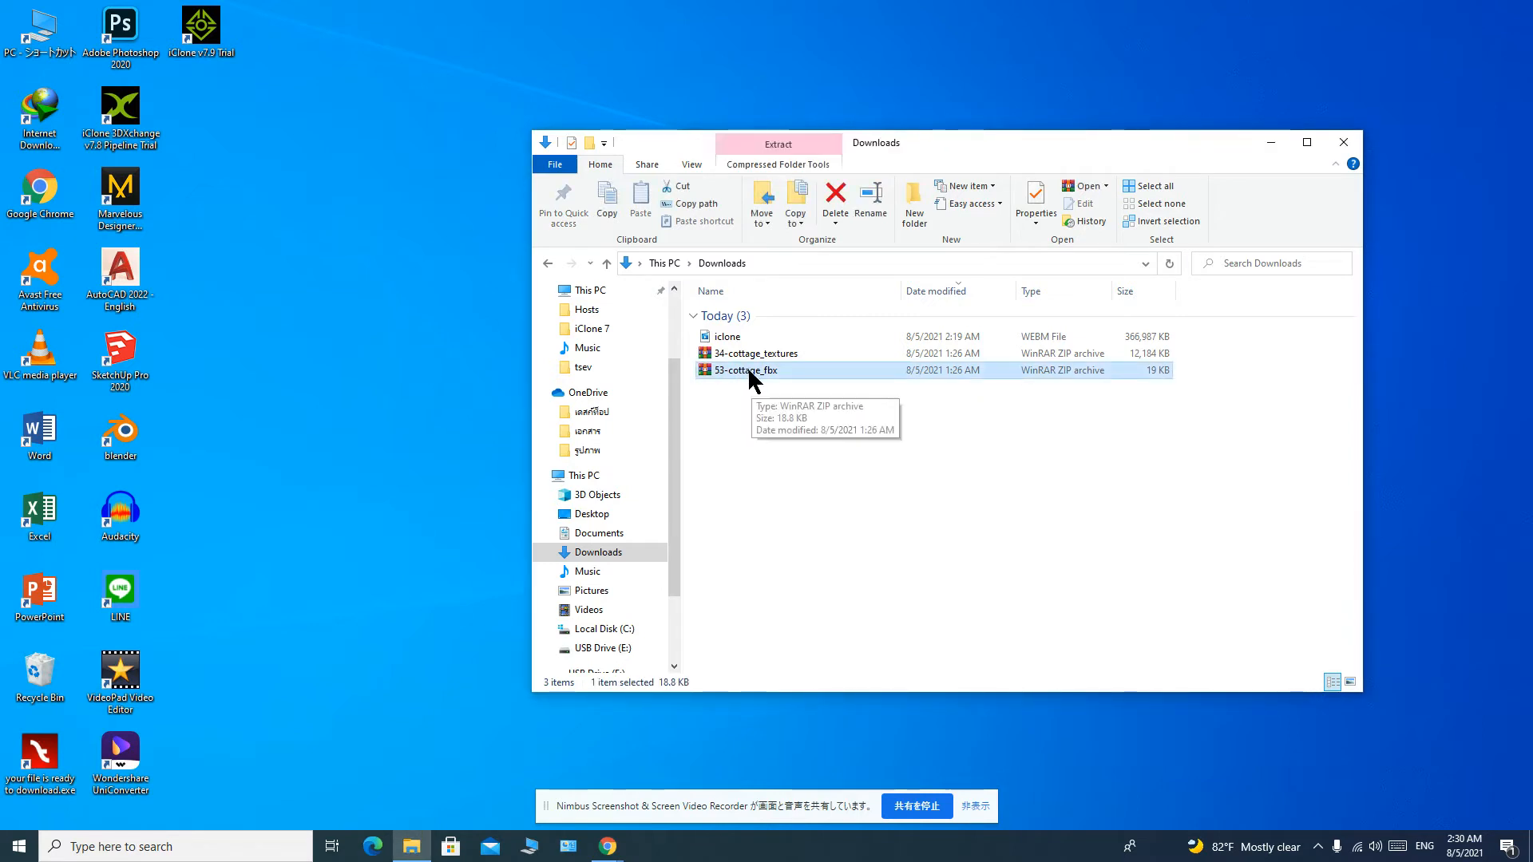
{"action": "right_click", "coordinate": [751, 374]}
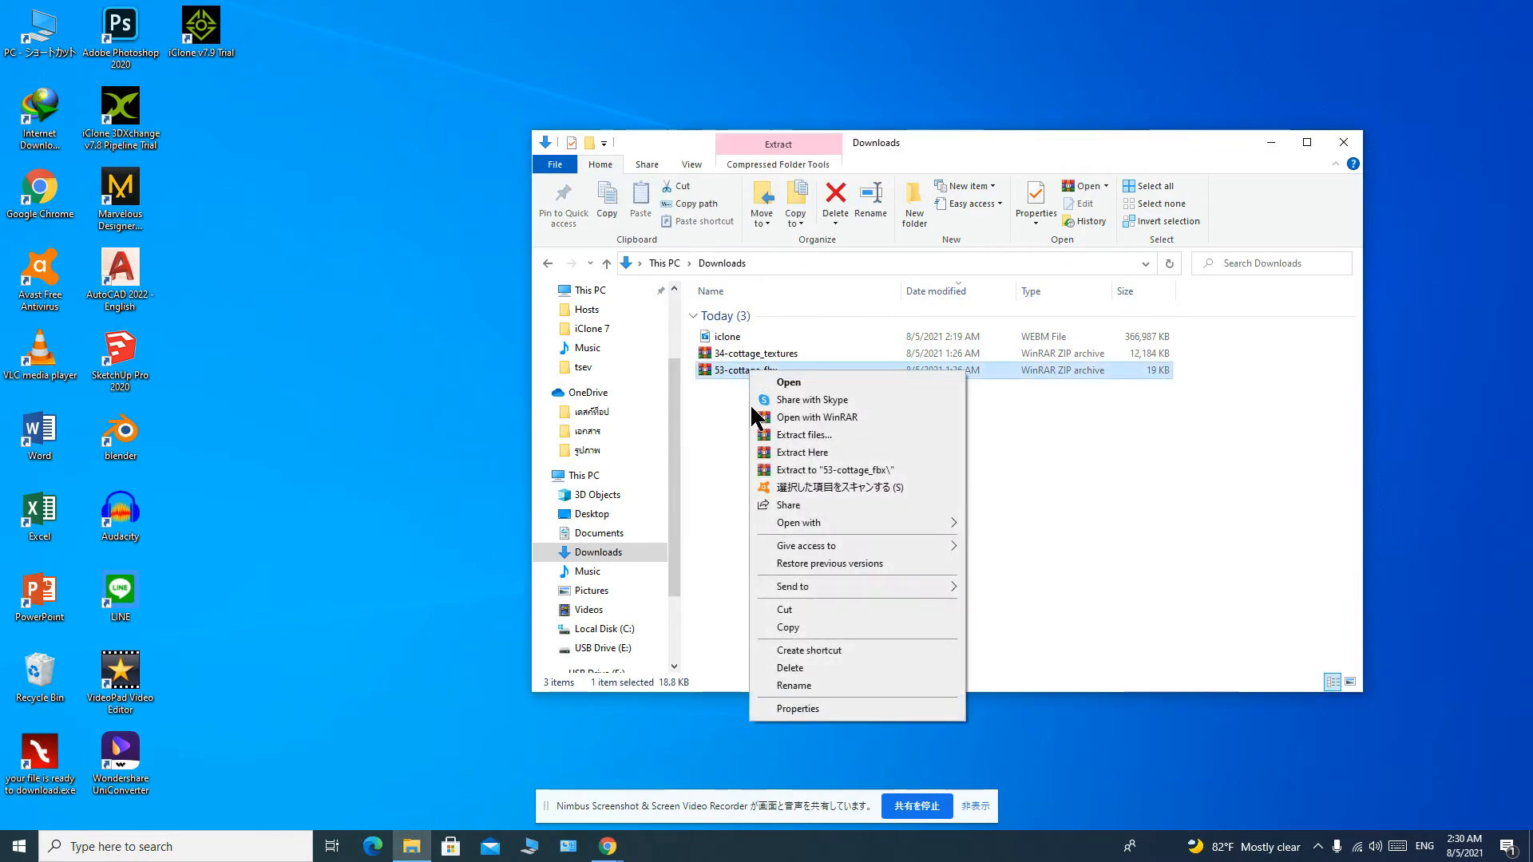
{"action": "left_click", "coordinate": [782, 435]}
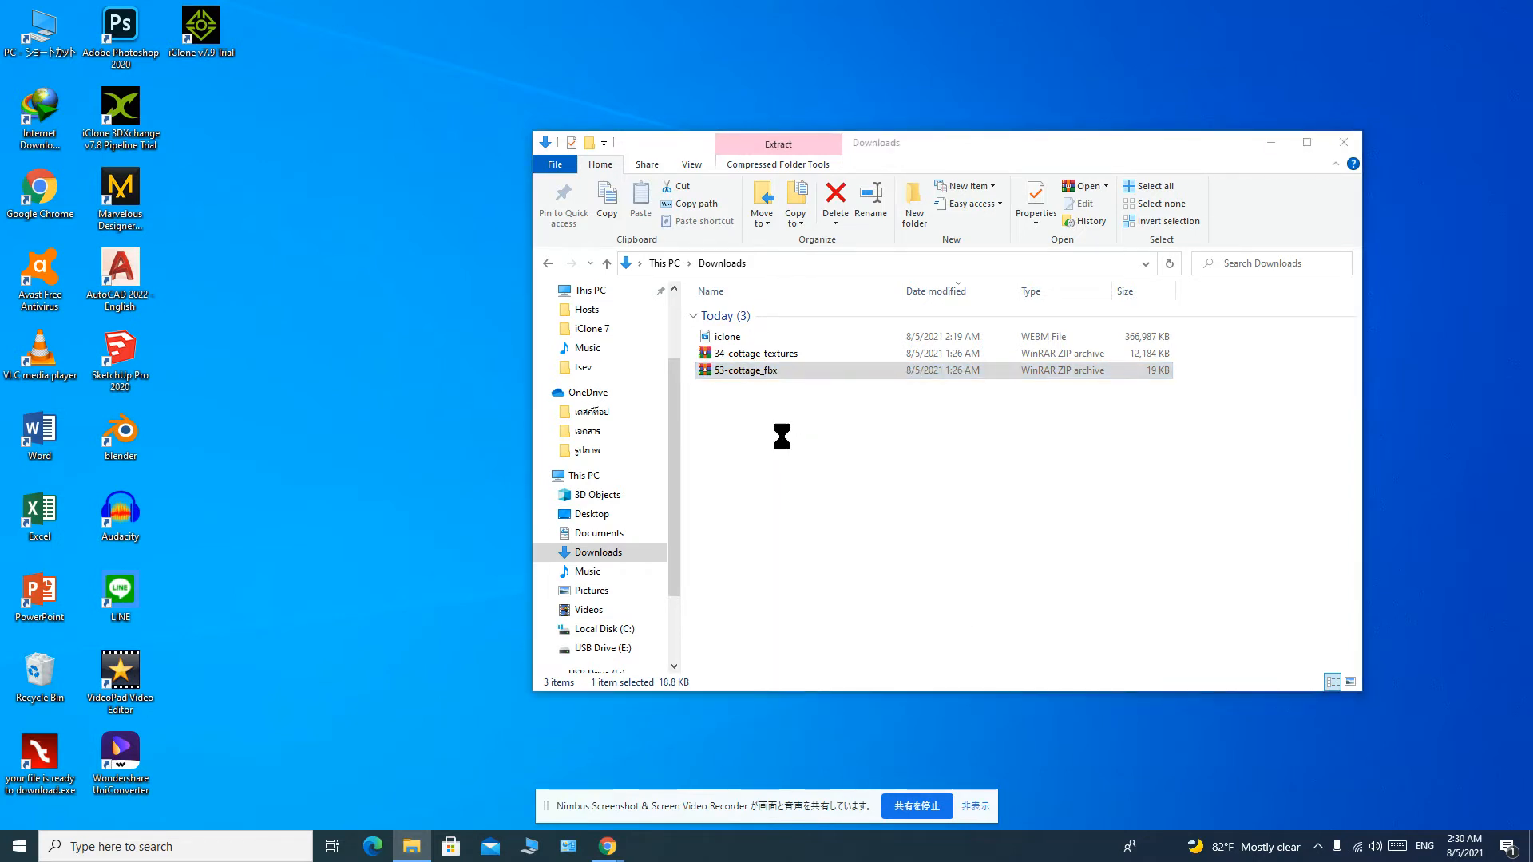
{"action": "left_click", "coordinate": [799, 344]}
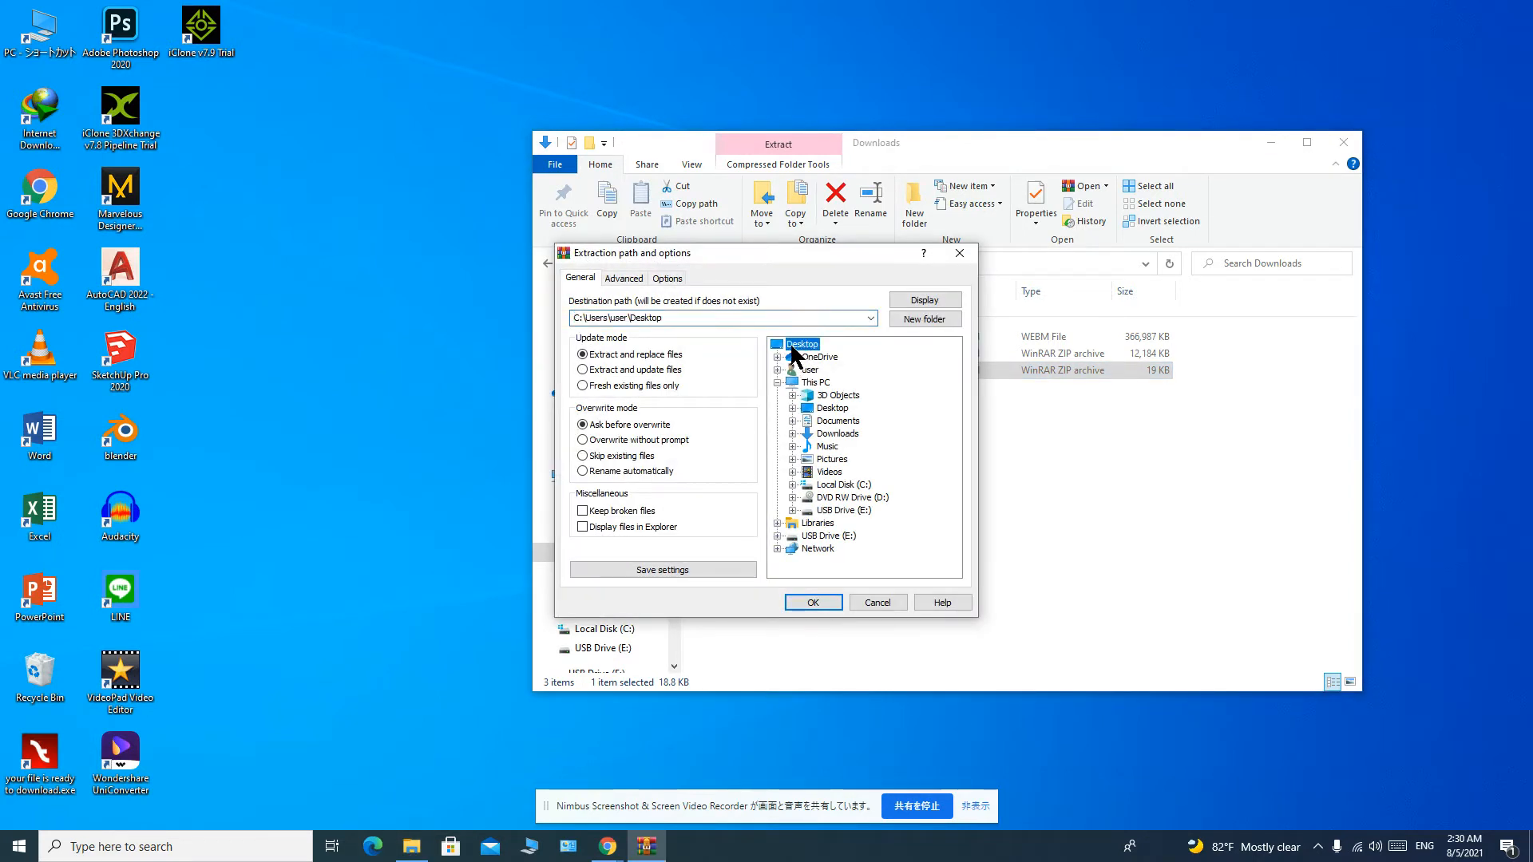
{"action": "left_click", "coordinate": [815, 602]}
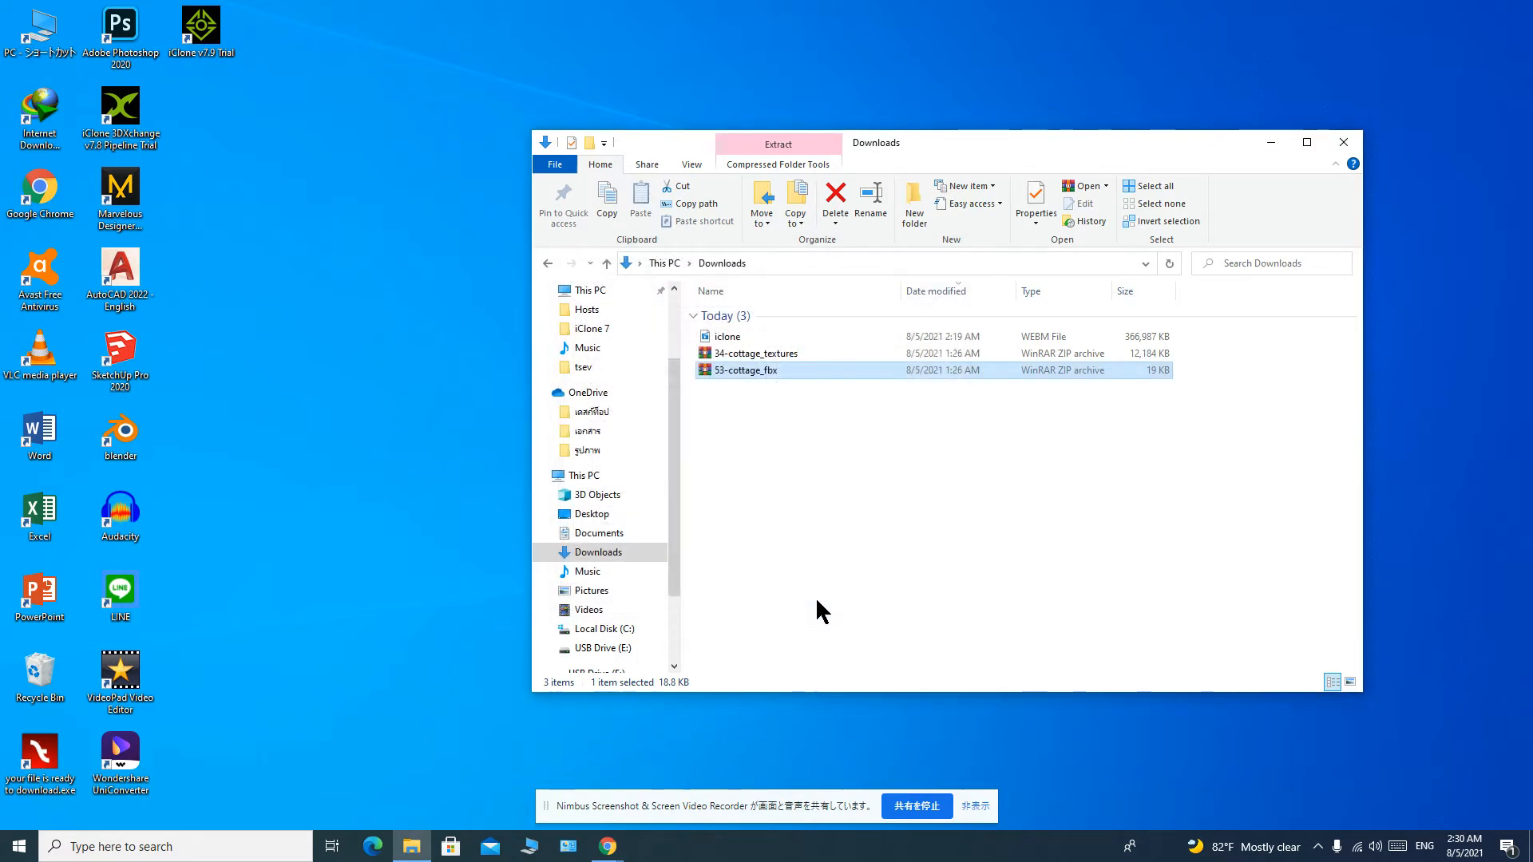
{"action": "left_click", "coordinate": [223, 130]}
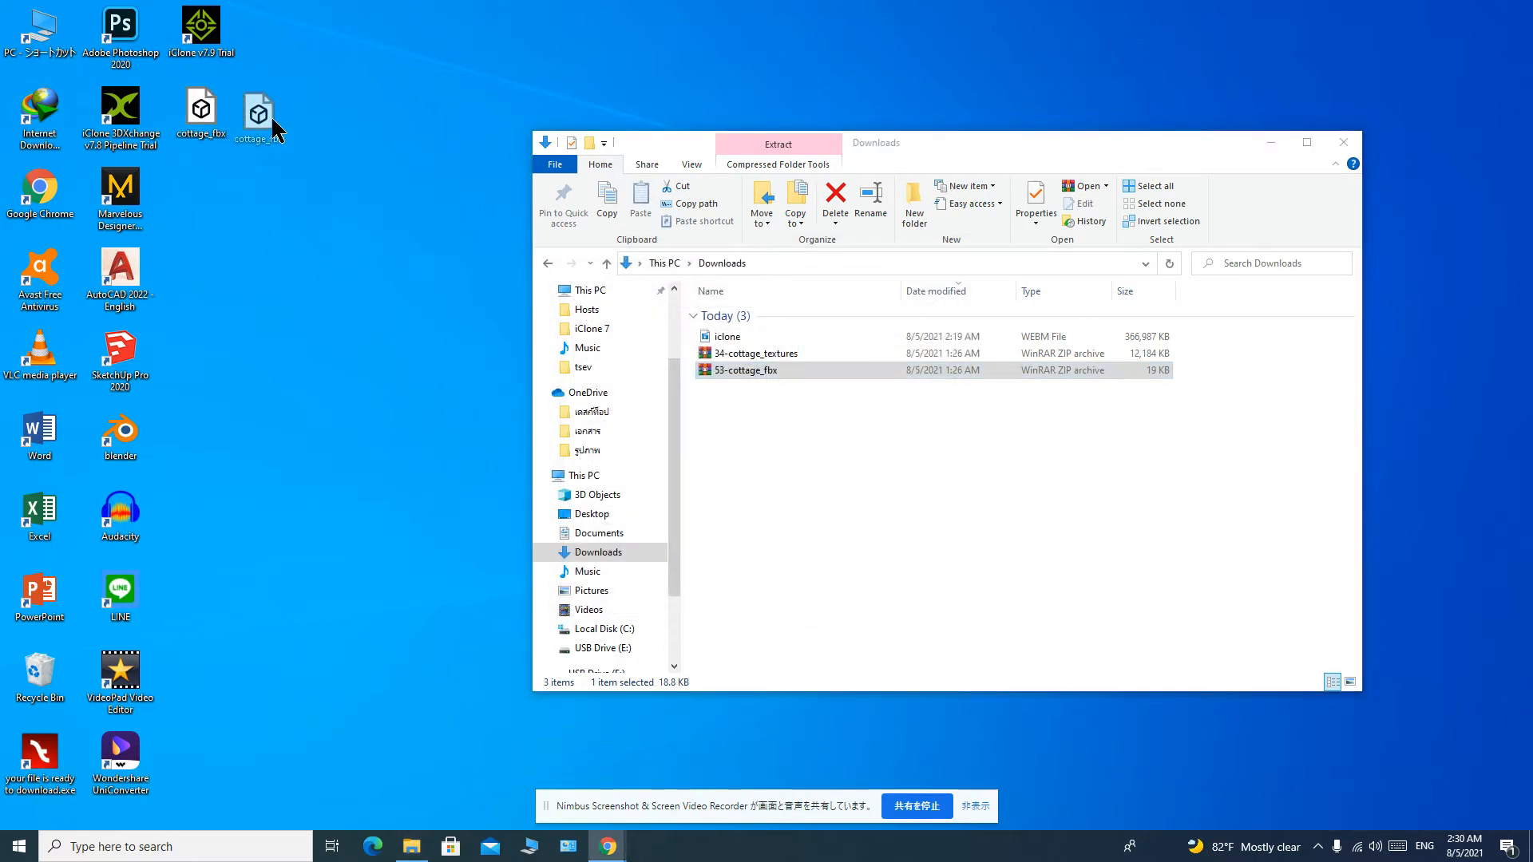
{"action": "left_click", "coordinate": [210, 119]}
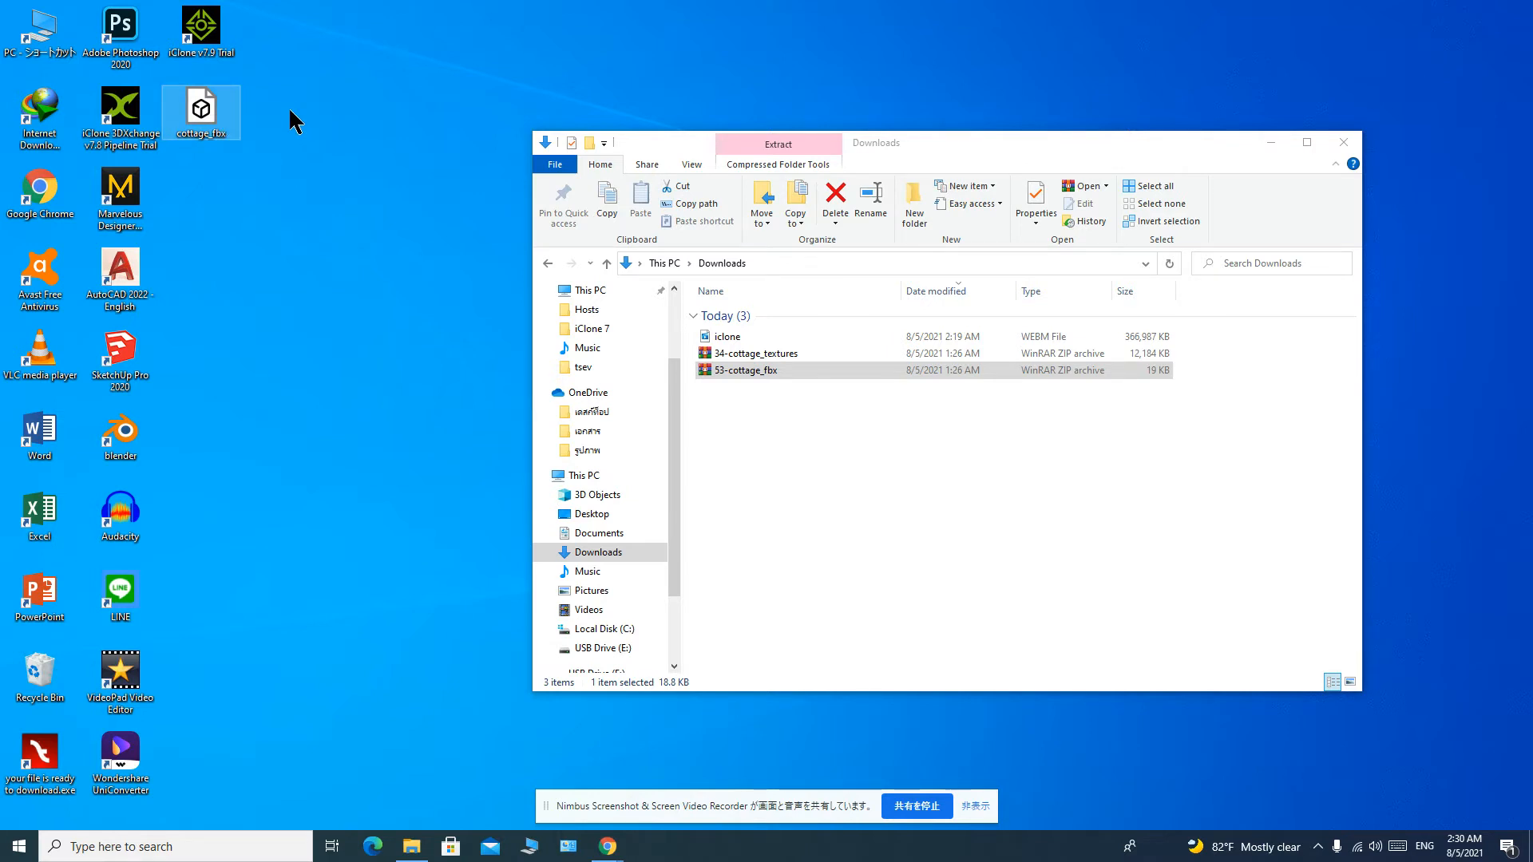
Extract the 34-cottage_textures archive to the Desktop.
{"action": "left_click", "coordinate": [762, 354]}
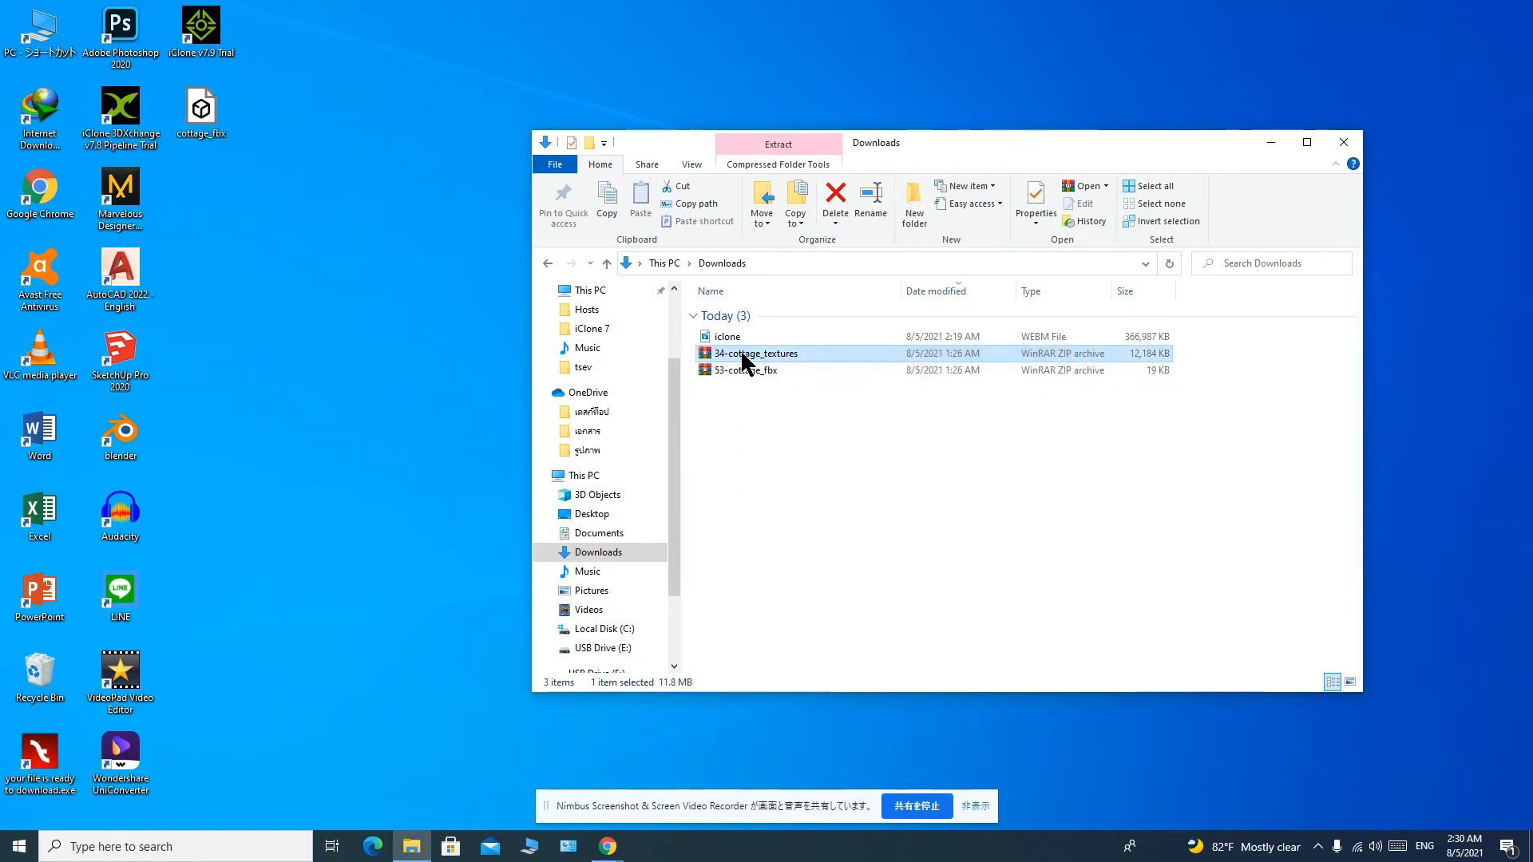
{"action": "right_click", "coordinate": [742, 352]}
{"action": "left_click", "coordinate": [795, 418]}
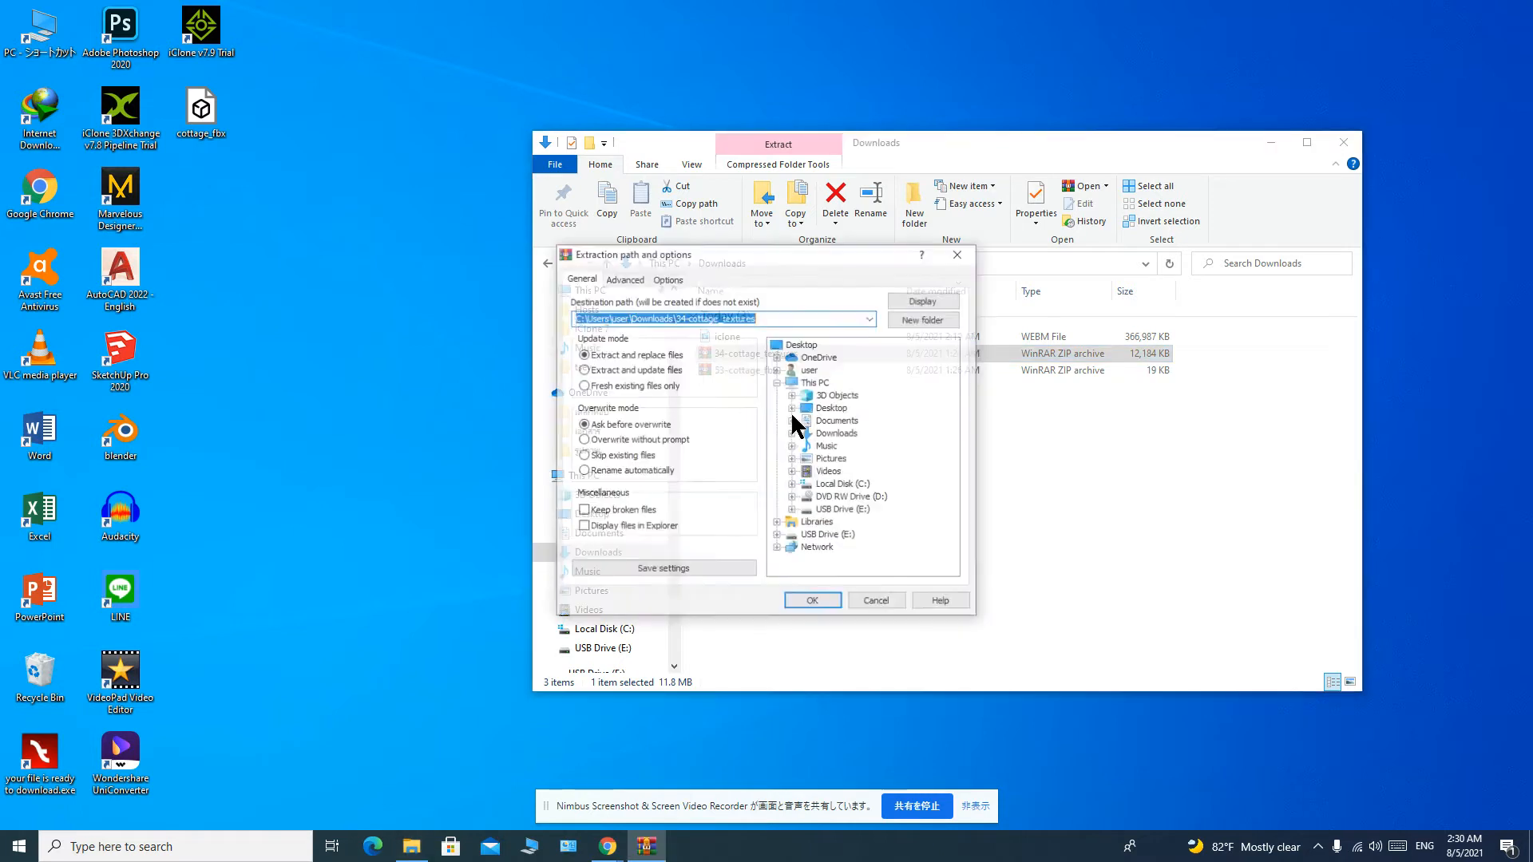
{"action": "left_click", "coordinate": [799, 345]}
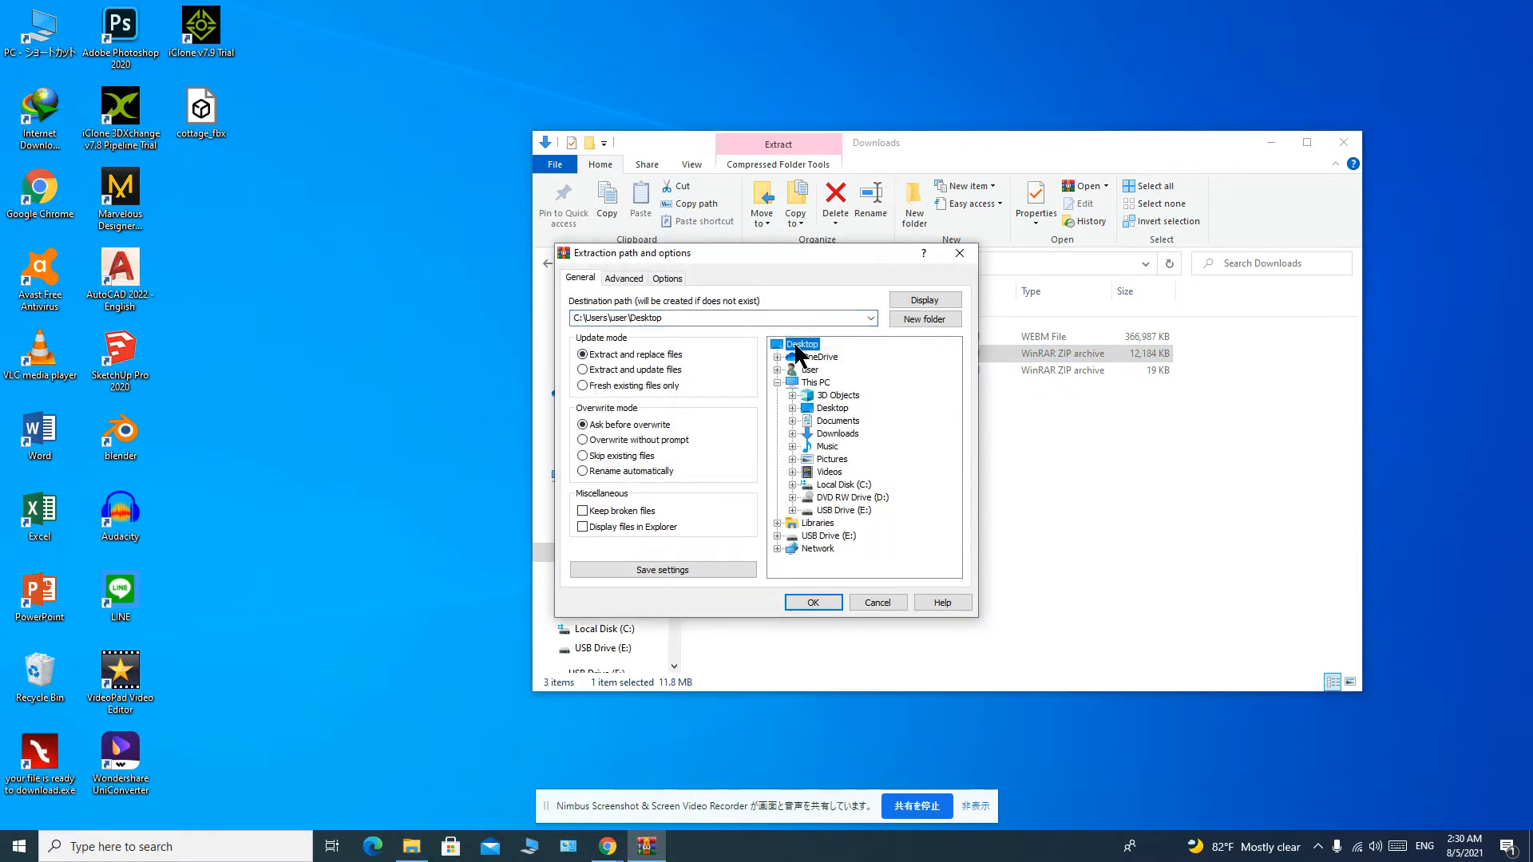
{"action": "left_click", "coordinate": [807, 597]}
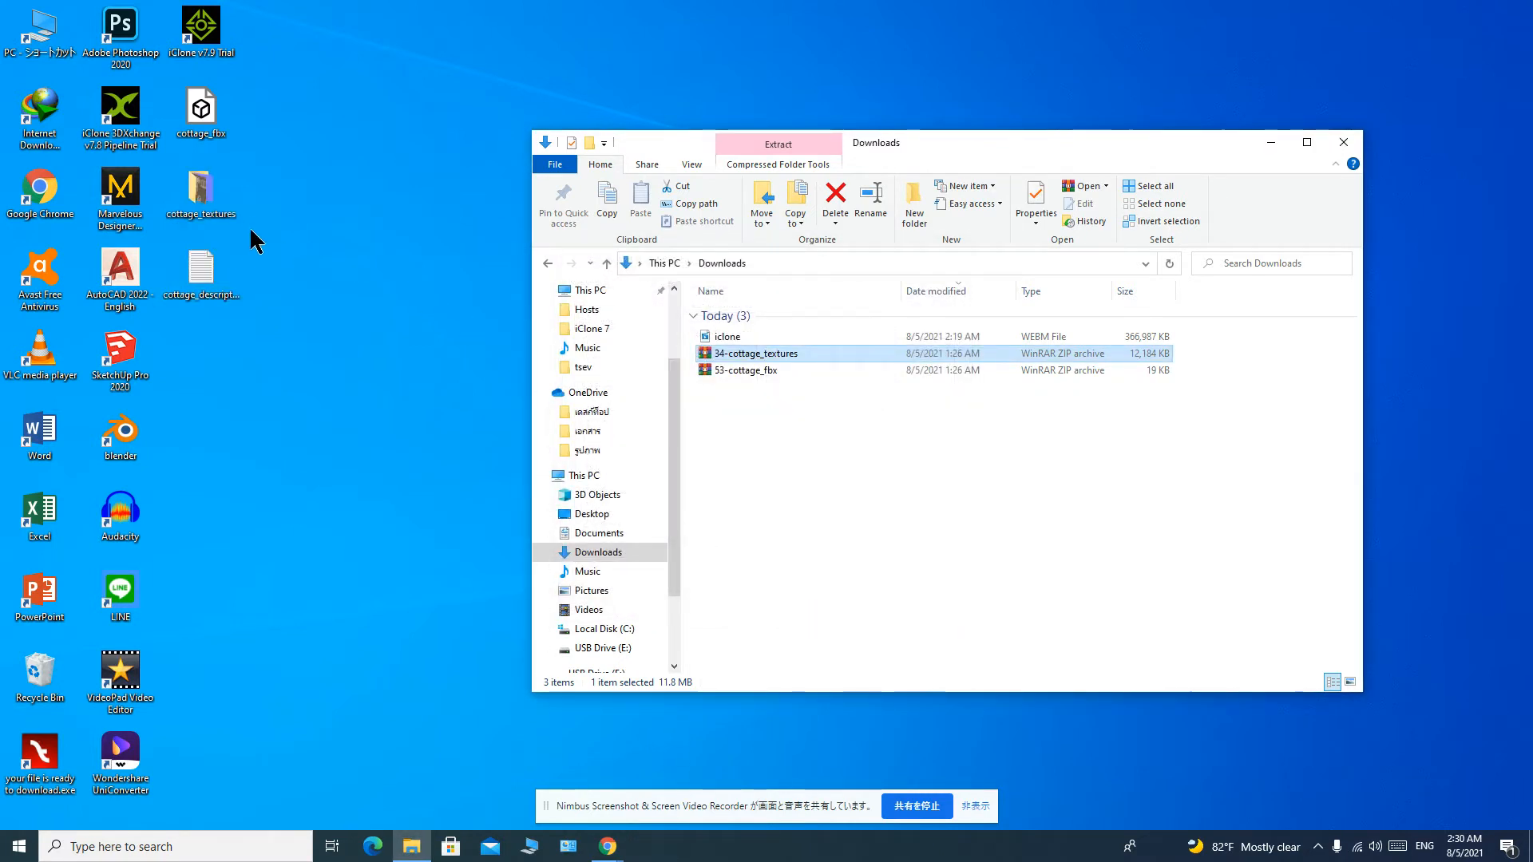
Close the Downloads window and refresh the desktop.
{"action": "left_click", "coordinate": [1343, 142]}
{"action": "right_click", "coordinate": [730, 2]}
{"action": "left_click", "coordinate": [795, 48]}
{"action": "right_click", "coordinate": [572, 2]}
{"action": "left_click", "coordinate": [647, 48]}
Launch iClone 3DXchange 7, then dismiss the login error and close the sign-in dialog without signing in.
{"action": "left_click_drag", "start_coordinate": [121, 118], "coordinate": [444, 119]}
{"action": "right_click", "coordinate": [573, 114]}
{"action": "left_click", "coordinate": [581, 157]}
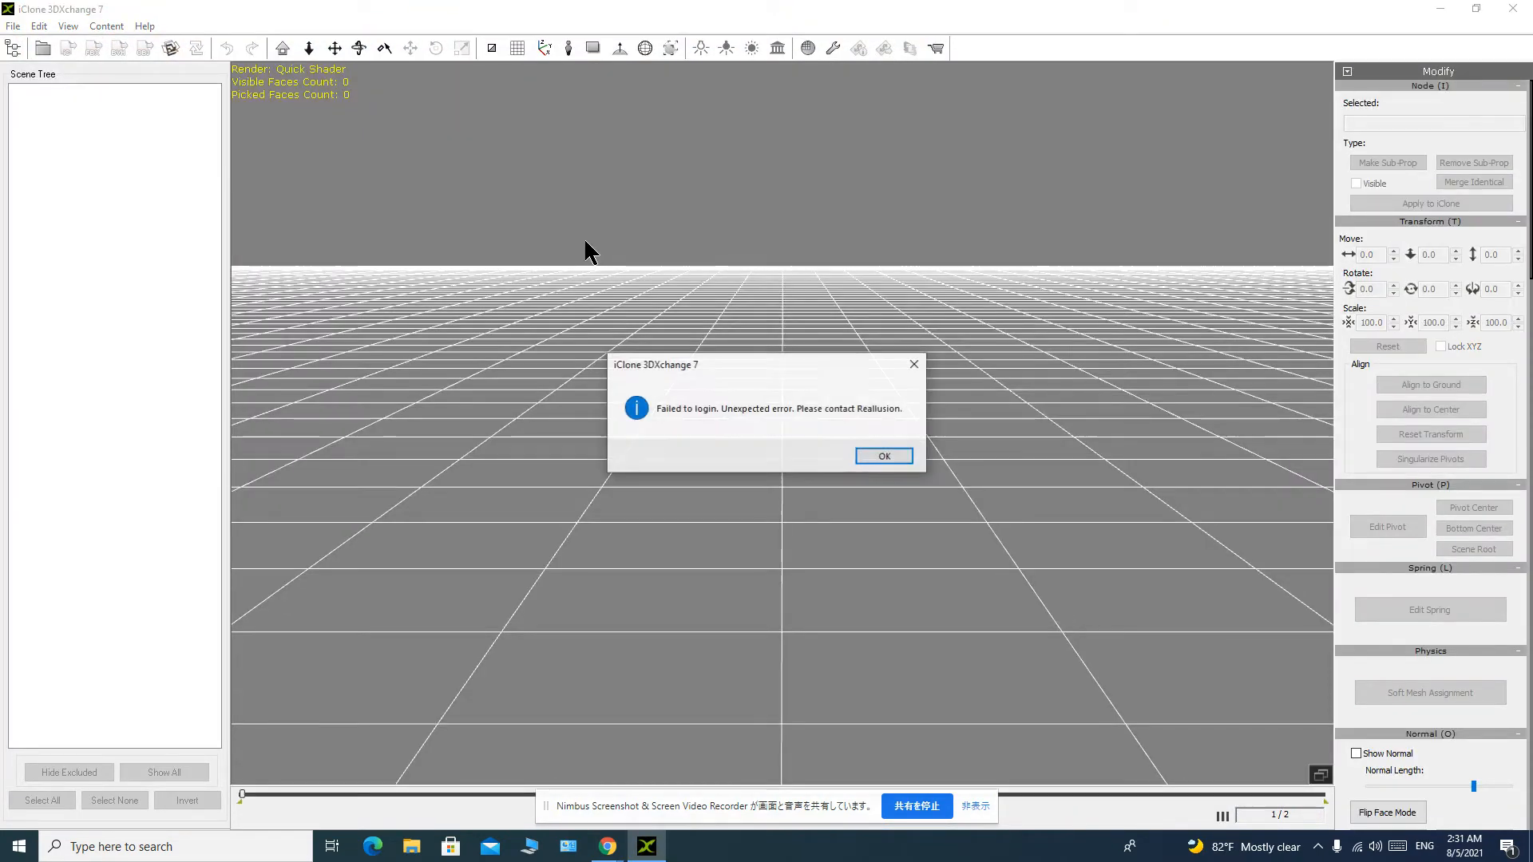
{"action": "left_click", "coordinate": [881, 457]}
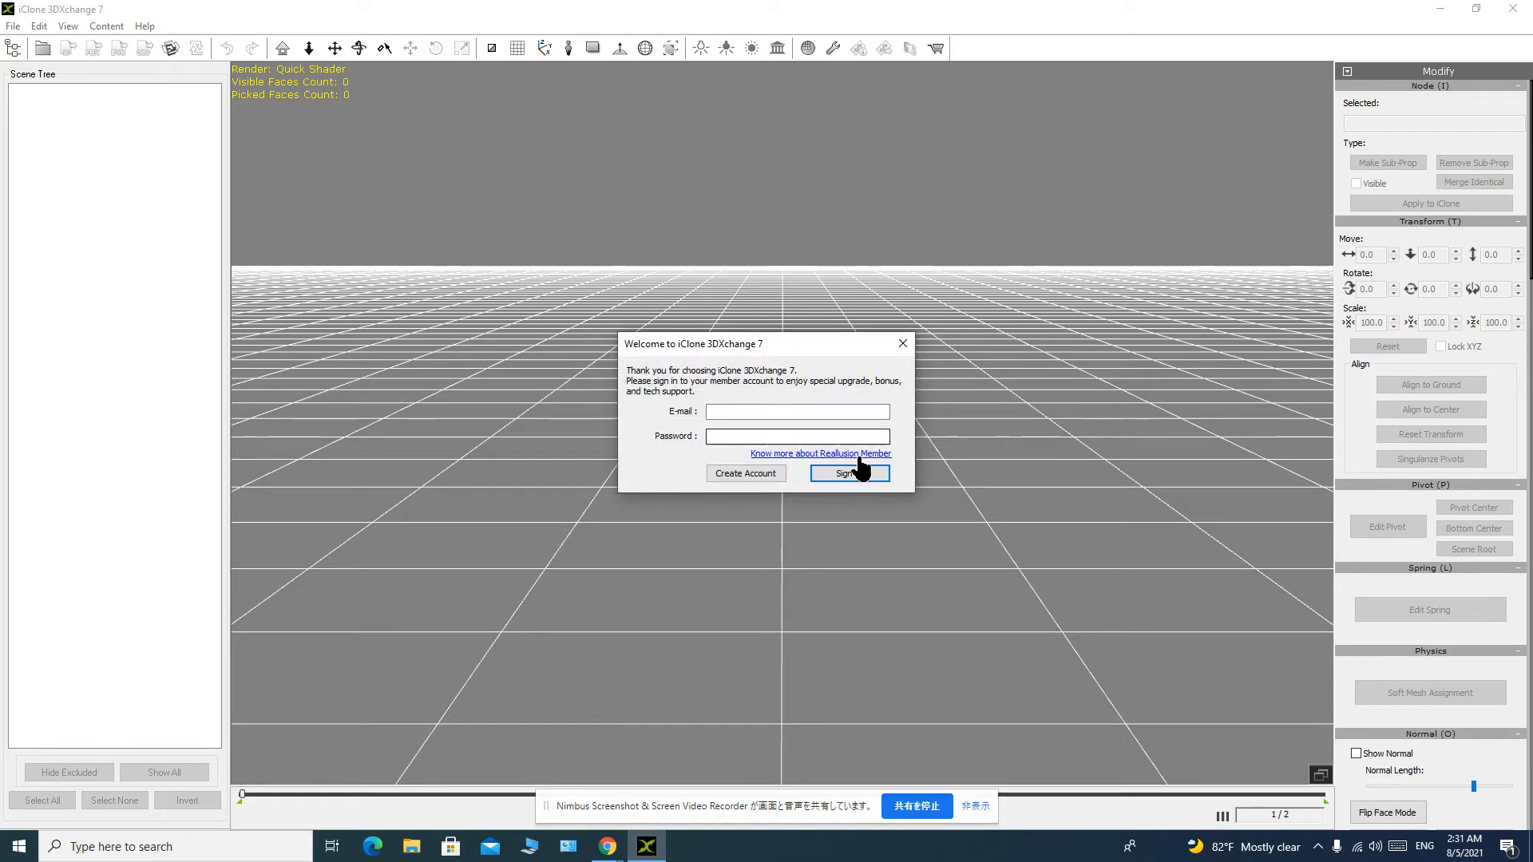
{"action": "left_click", "coordinate": [902, 342]}
{"action": "left_click", "coordinate": [960, 538]}
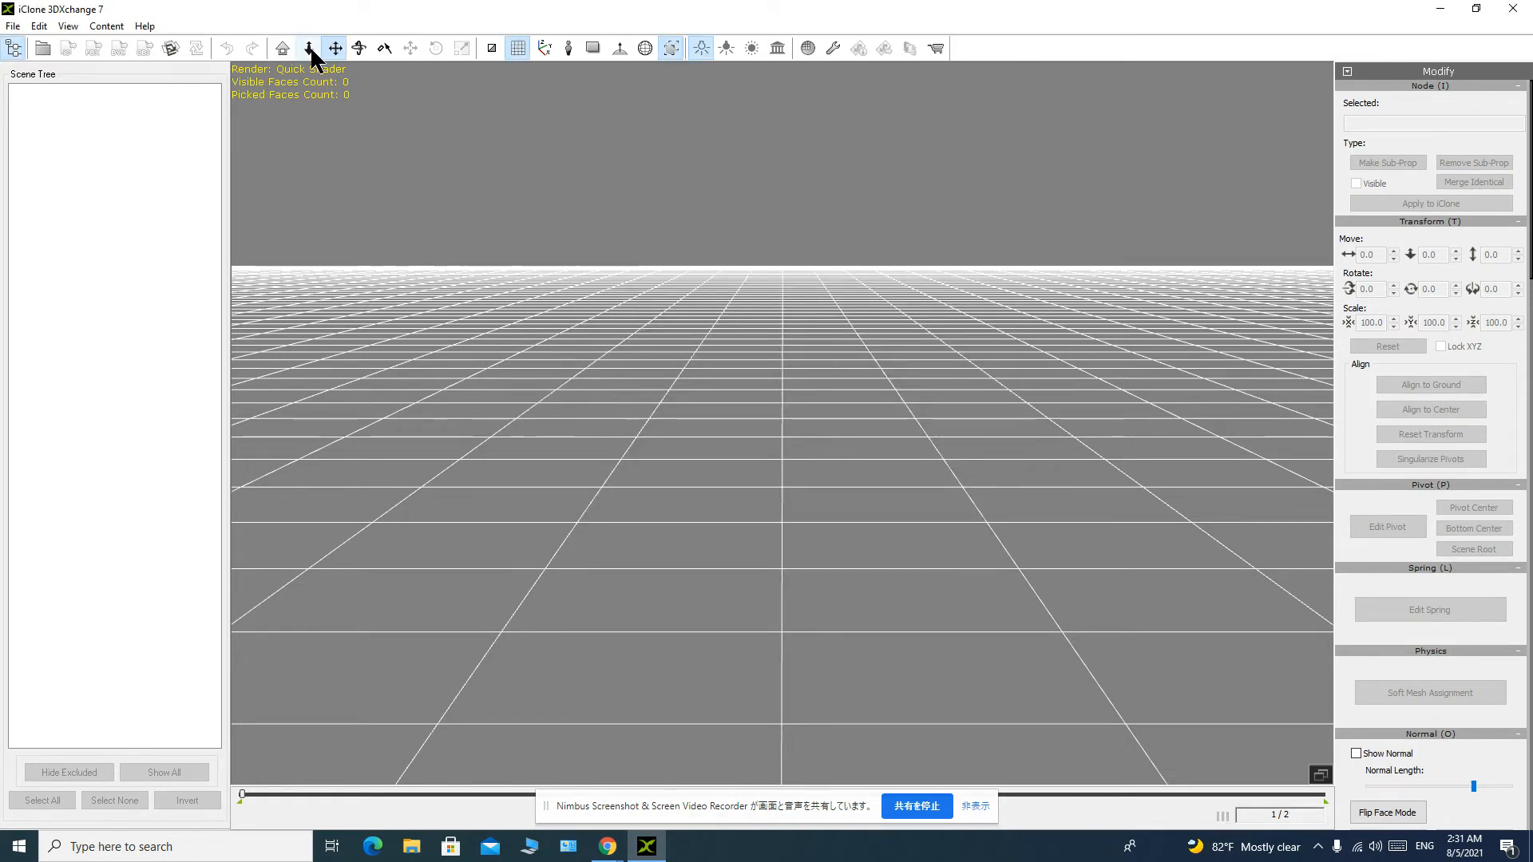
Import the cottage_fbx model from the Desktop, accepting the default FBX import options.
{"action": "left_click", "coordinate": [13, 29]}
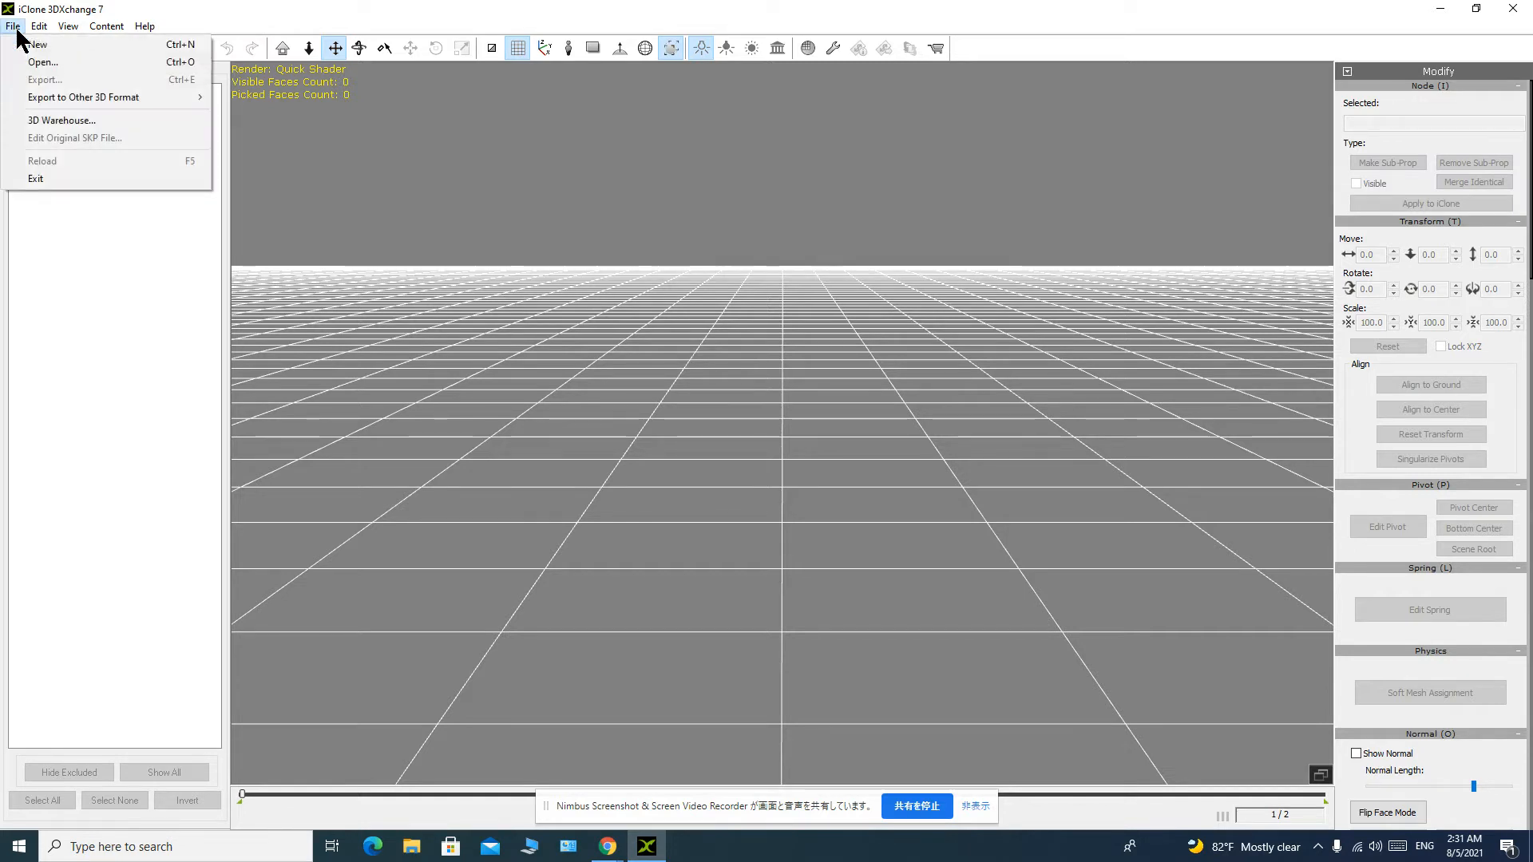
{"action": "left_click", "coordinate": [46, 59]}
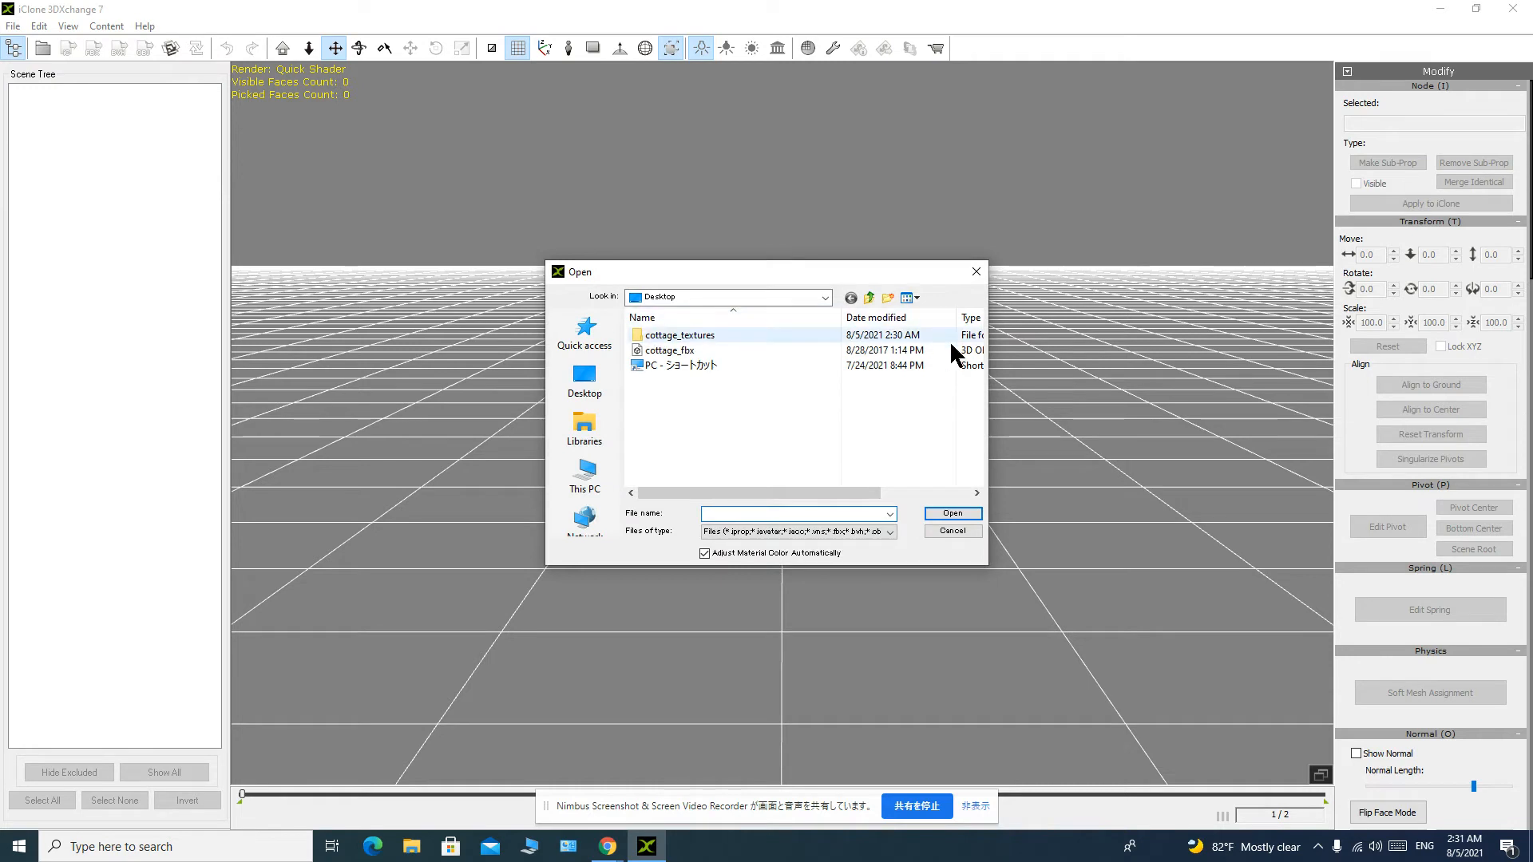
{"action": "left_click", "coordinate": [593, 388]}
{"action": "scroll", "coordinate": [717, 420], "scroll_direction": "down", "scroll_amount": 3}
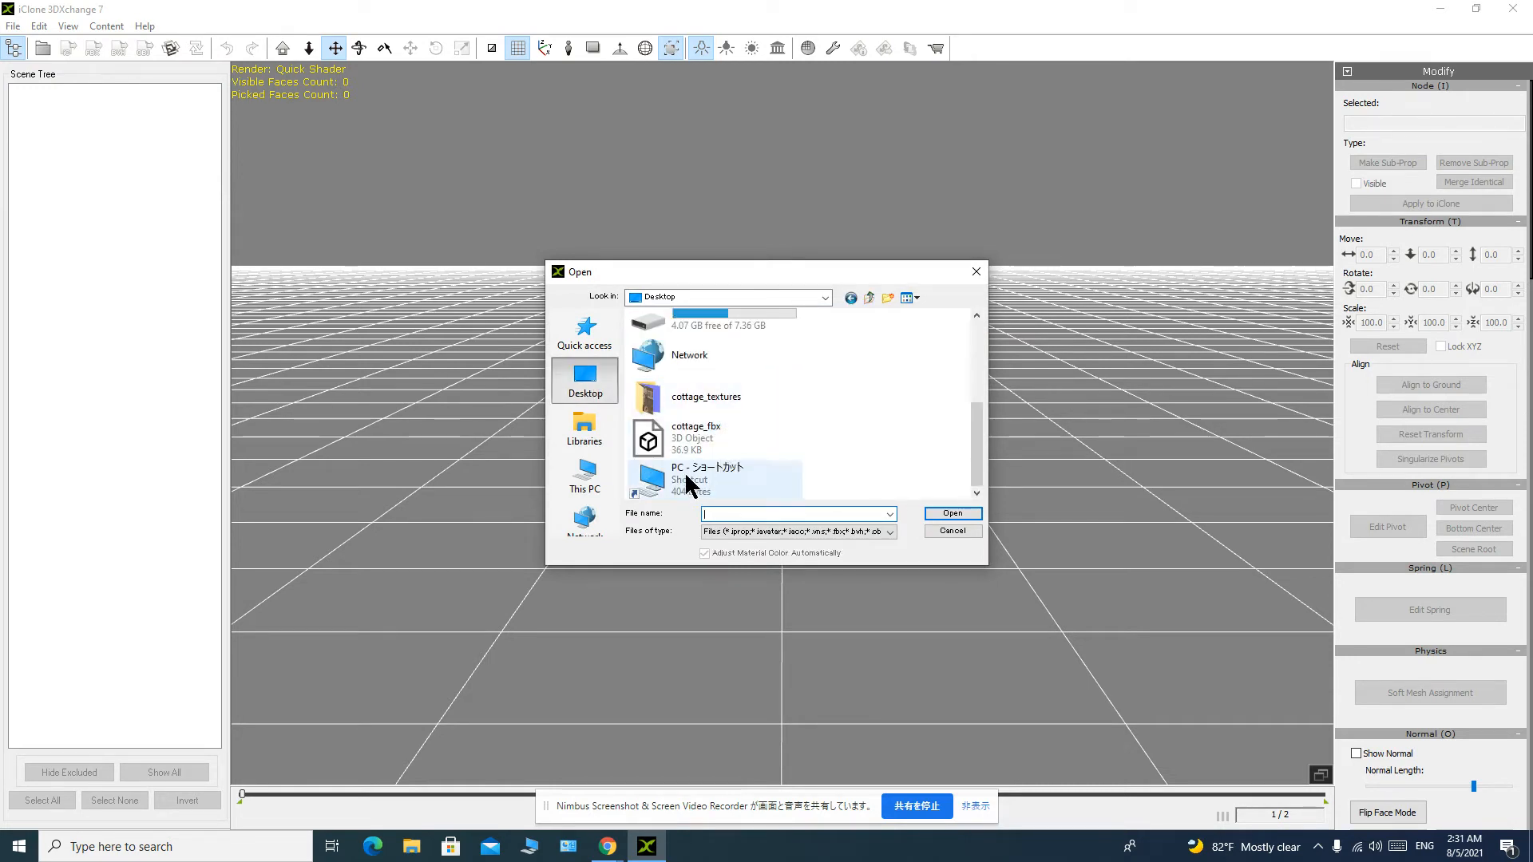
{"action": "left_click", "coordinate": [686, 437]}
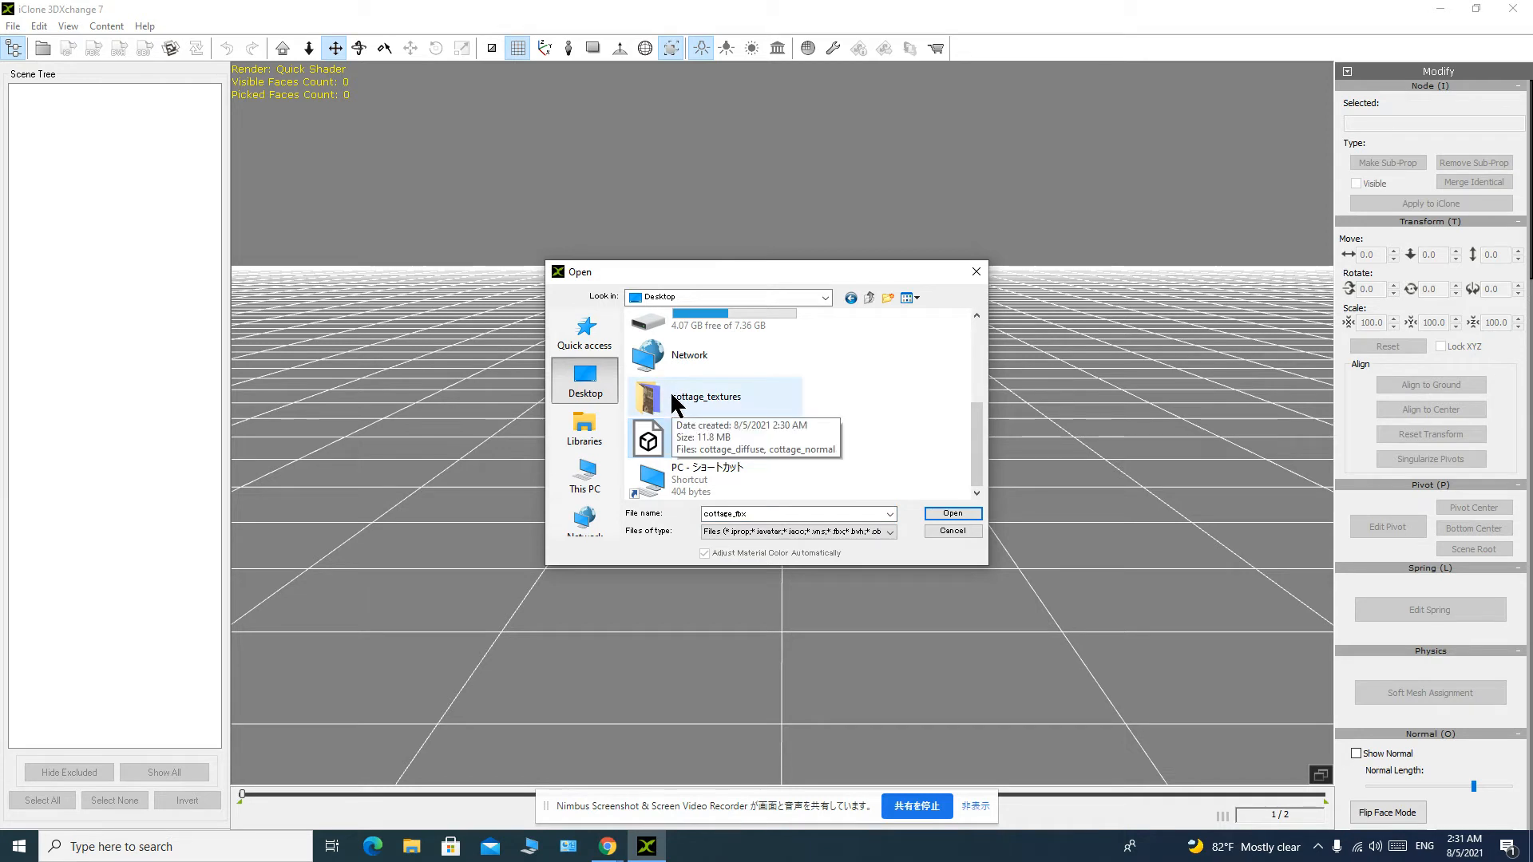
{"action": "left_click", "coordinate": [953, 513]}
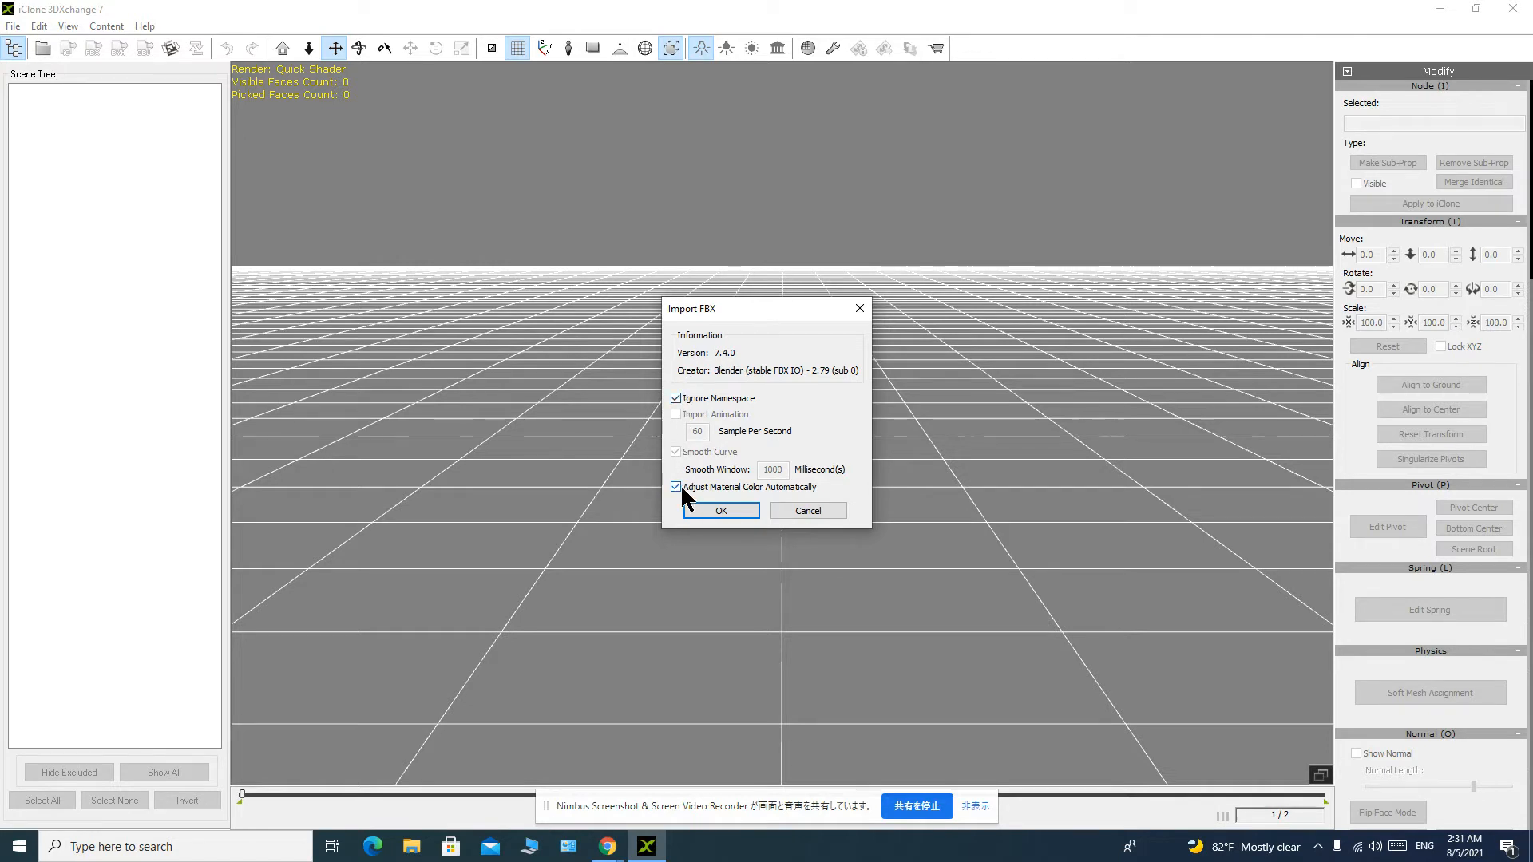
{"action": "left_click", "coordinate": [723, 515]}
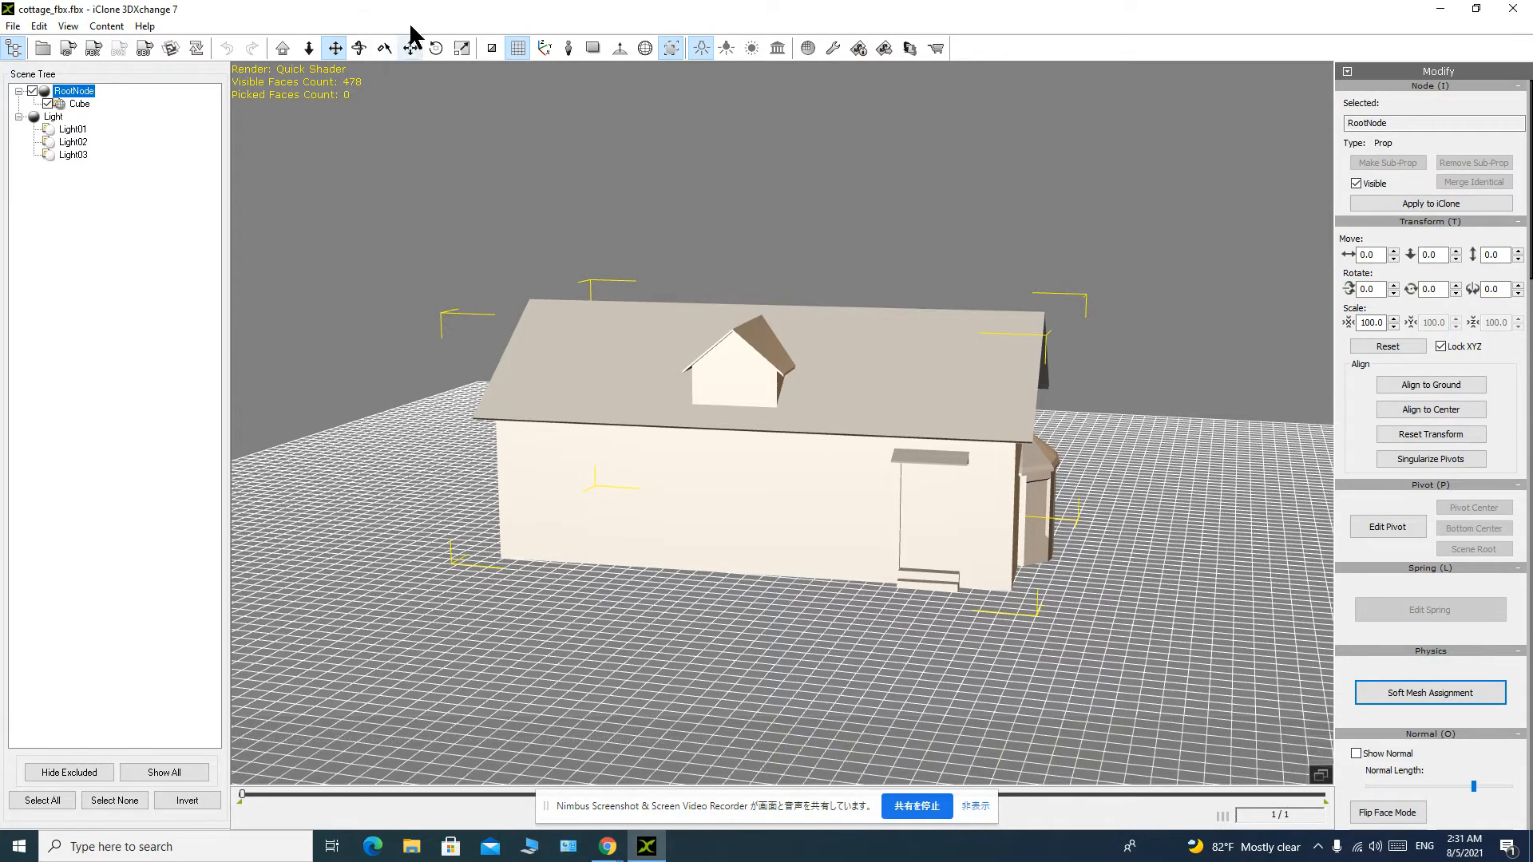
Inspect the imported cottage from several sides and compare it with the textured house on the Free3D page in Chrome.
{"action": "left_click", "coordinate": [360, 48]}
{"action": "left_click_drag", "start_coordinate": [1074, 369], "coordinate": [966, 514]}
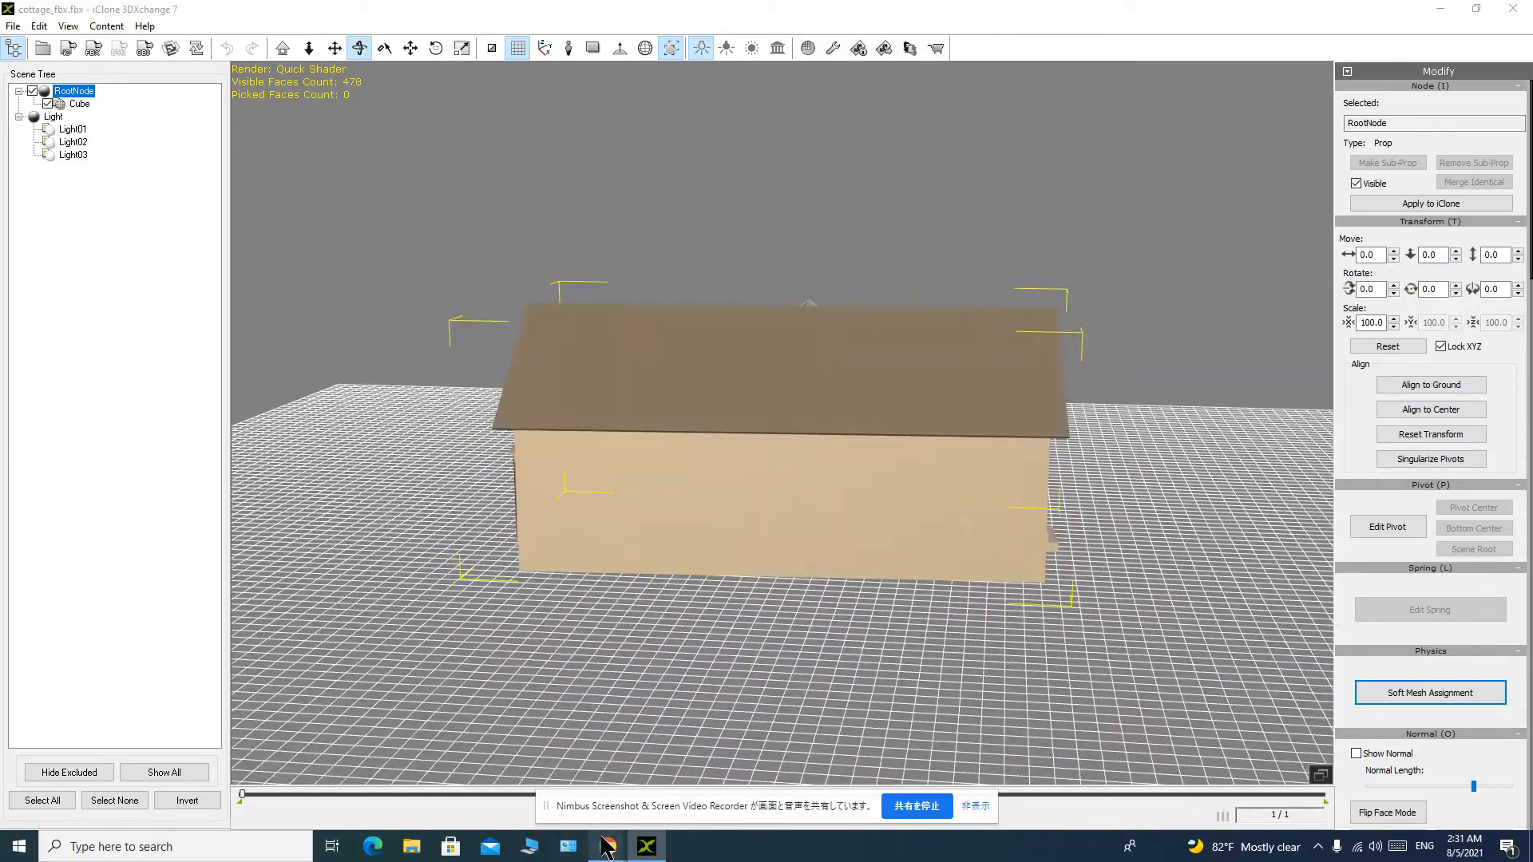
{"action": "mouse_move", "coordinate": [607, 846]}
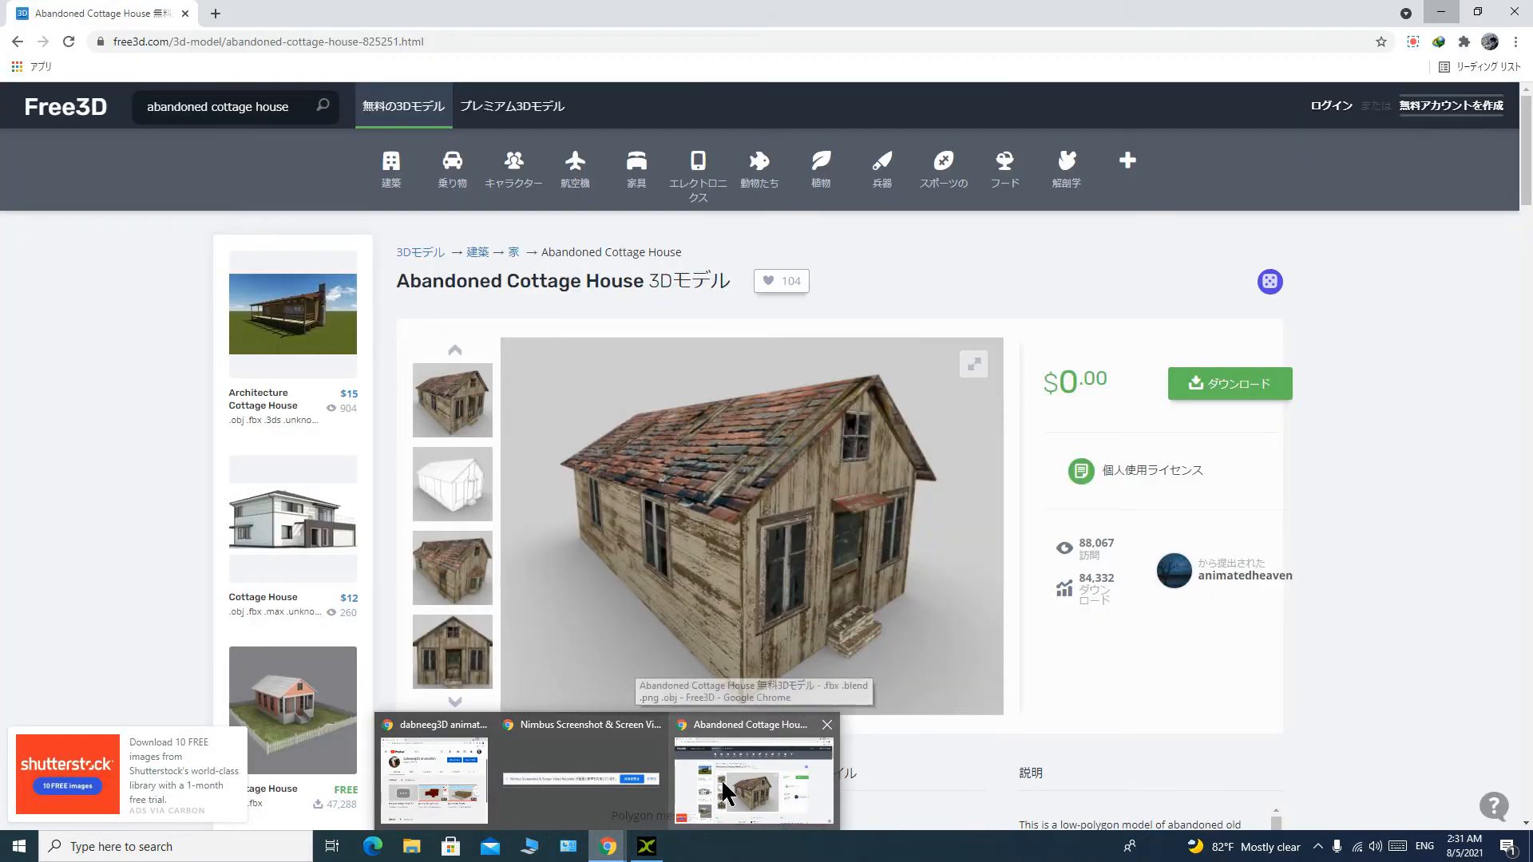
{"action": "left_click", "coordinate": [721, 778]}
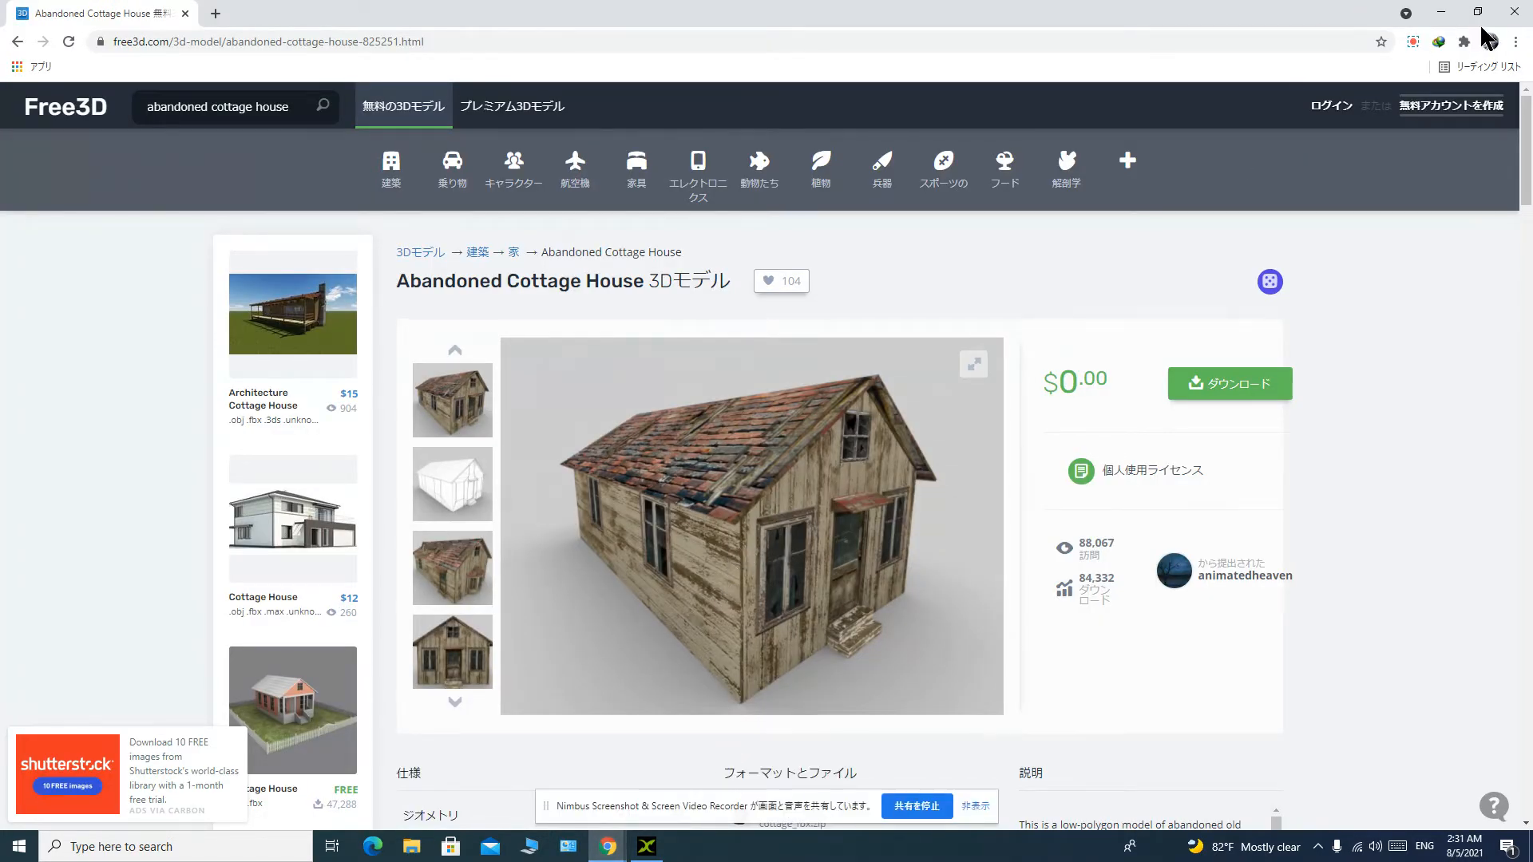
{"action": "left_click", "coordinate": [1441, 12]}
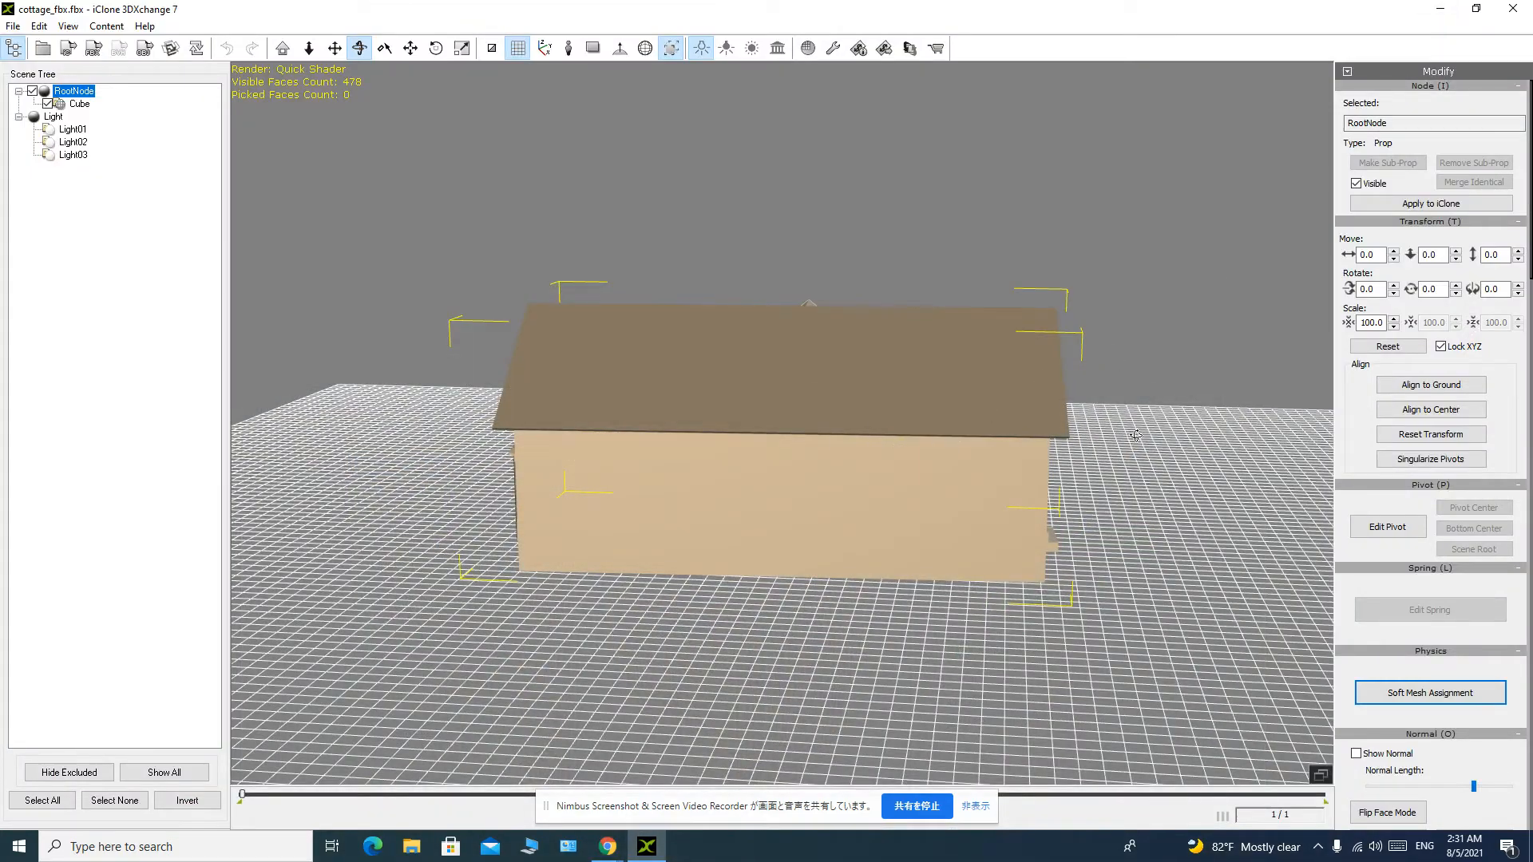
{"action": "left_click_drag", "start_coordinate": [1136, 435], "coordinate": [602, 466]}
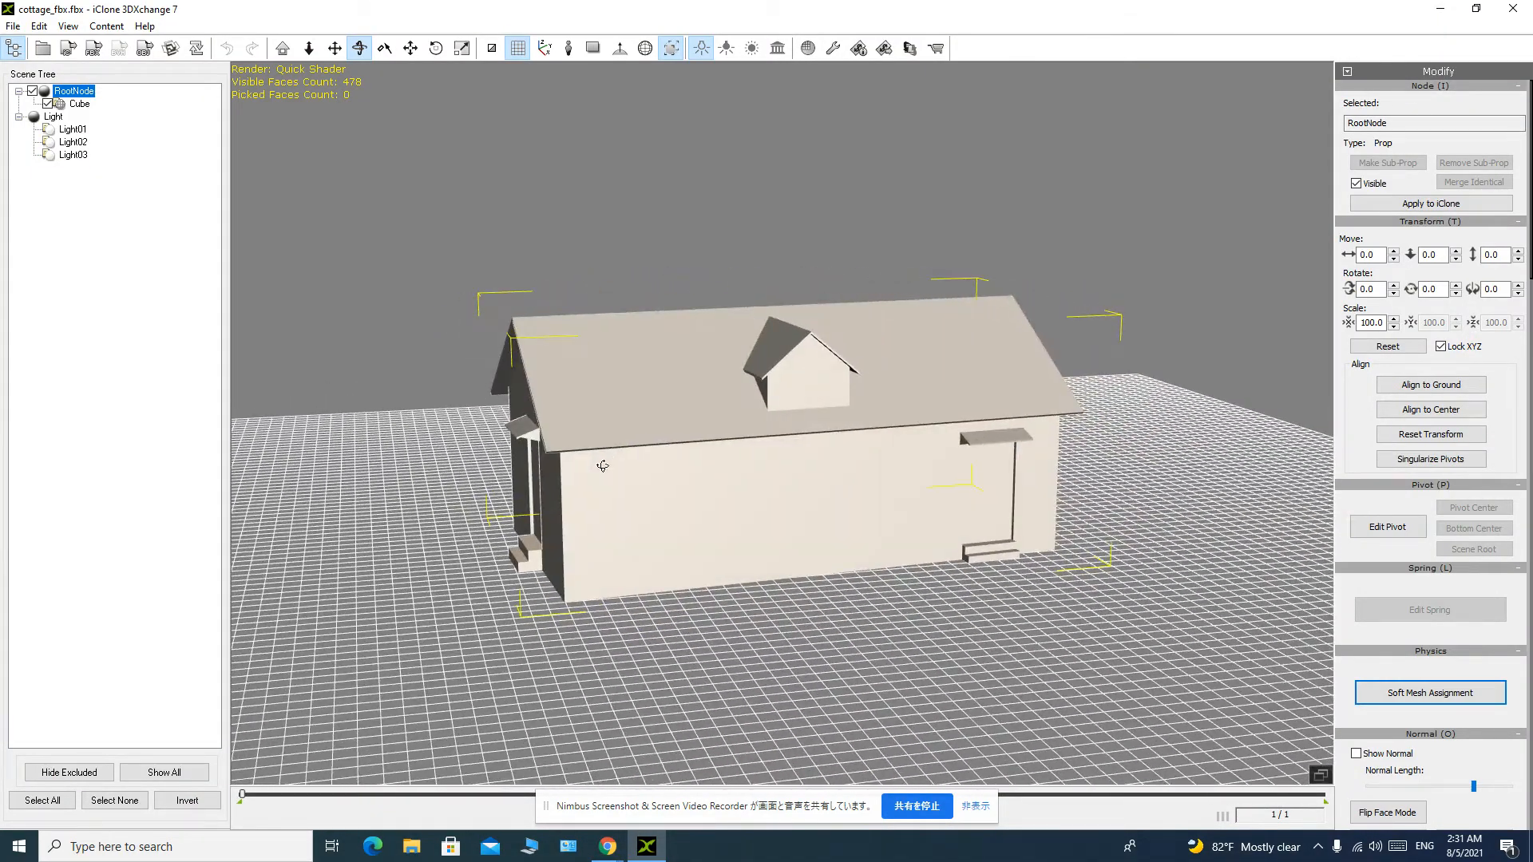
{"action": "left_click_drag", "start_coordinate": [479, 442], "coordinate": [911, 448]}
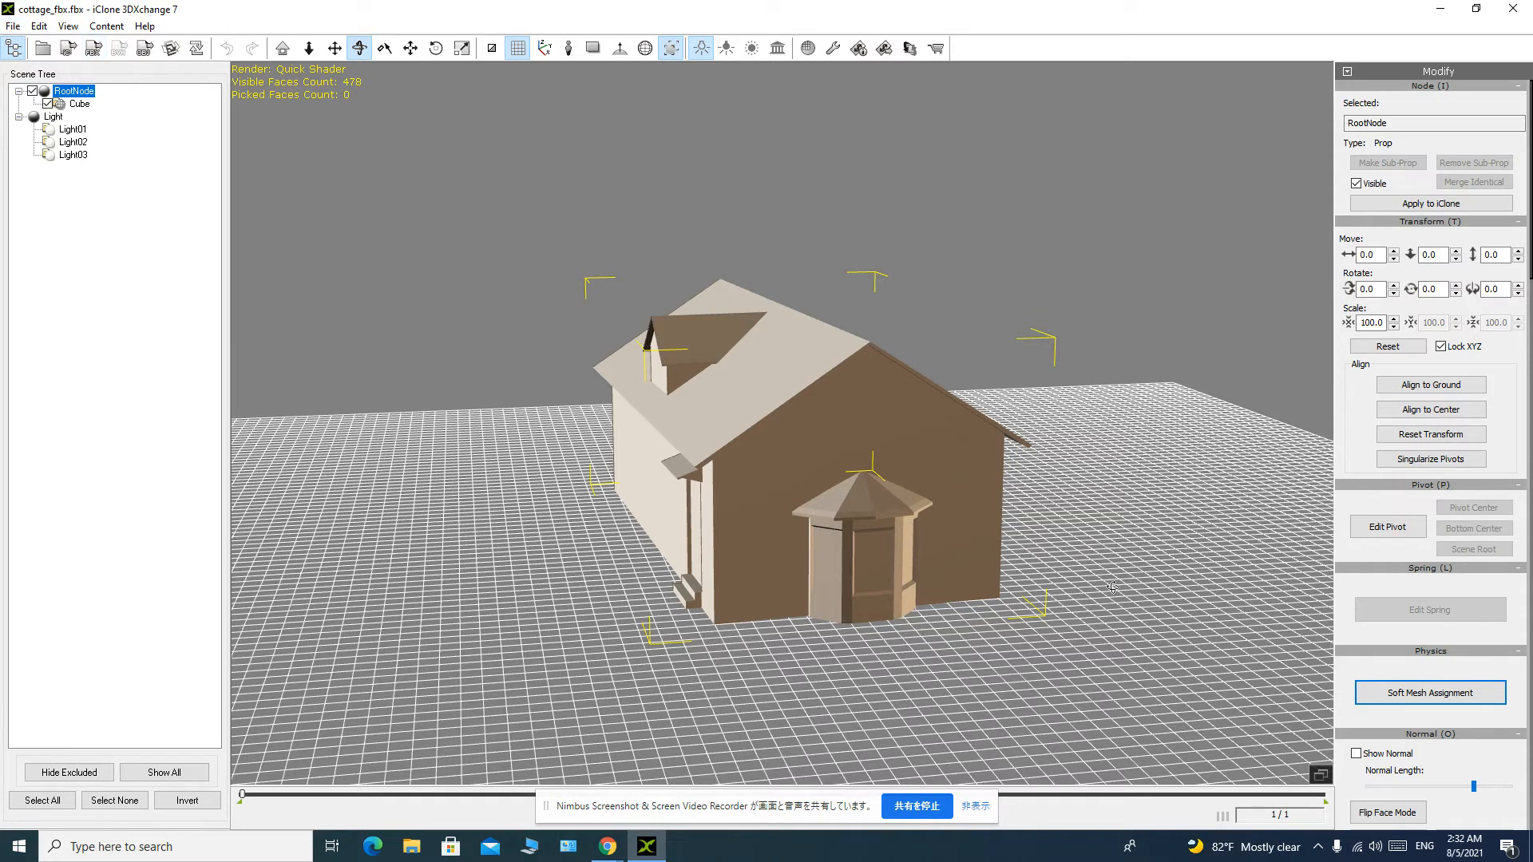
Toggle the scene tree's display off and back on.
{"action": "left_click", "coordinate": [14, 51]}
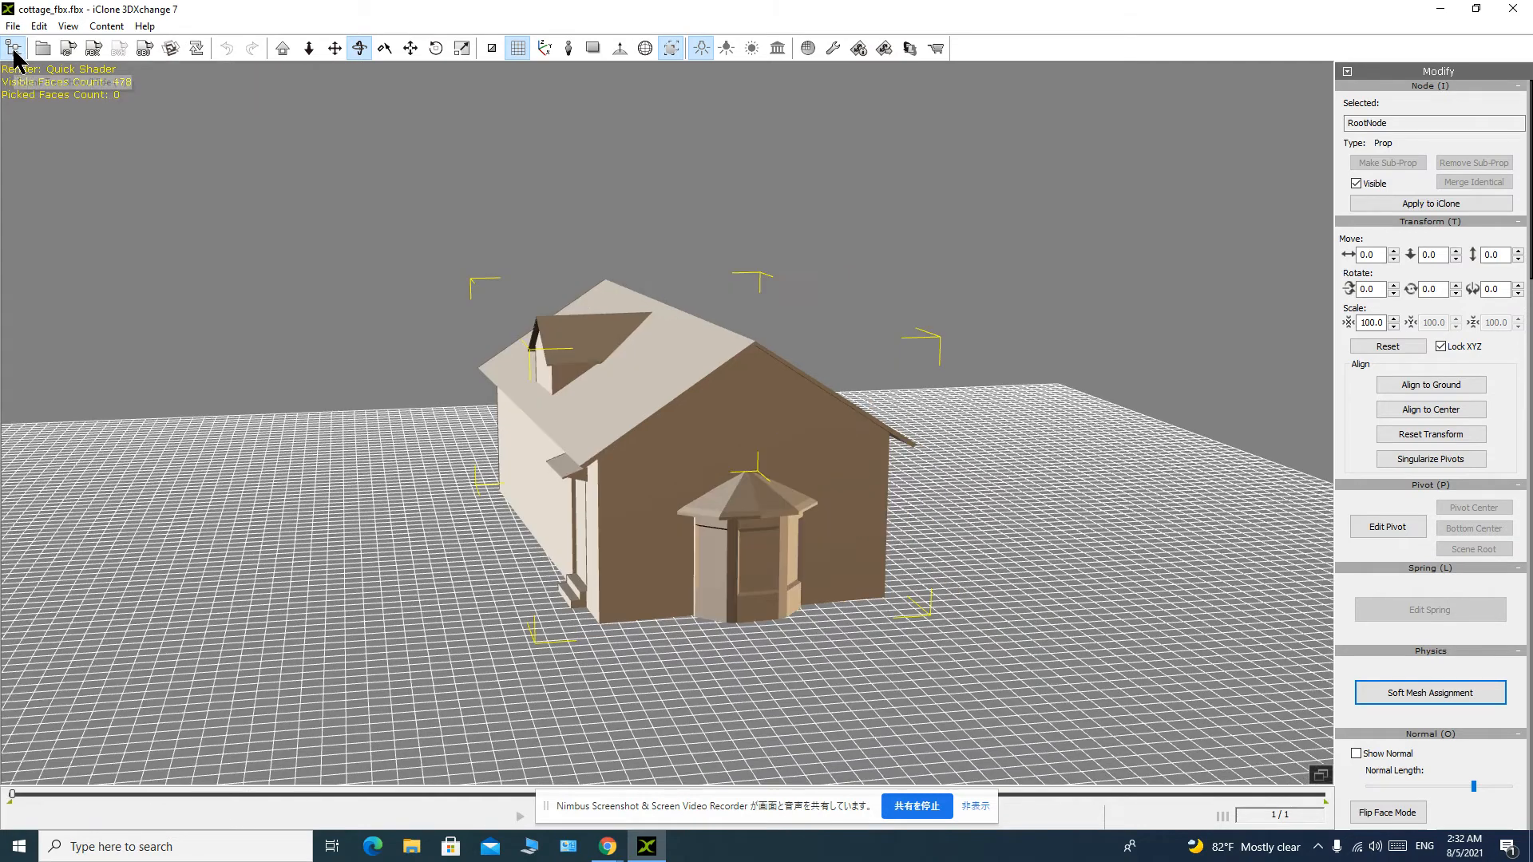
{"action": "left_click", "coordinate": [15, 51]}
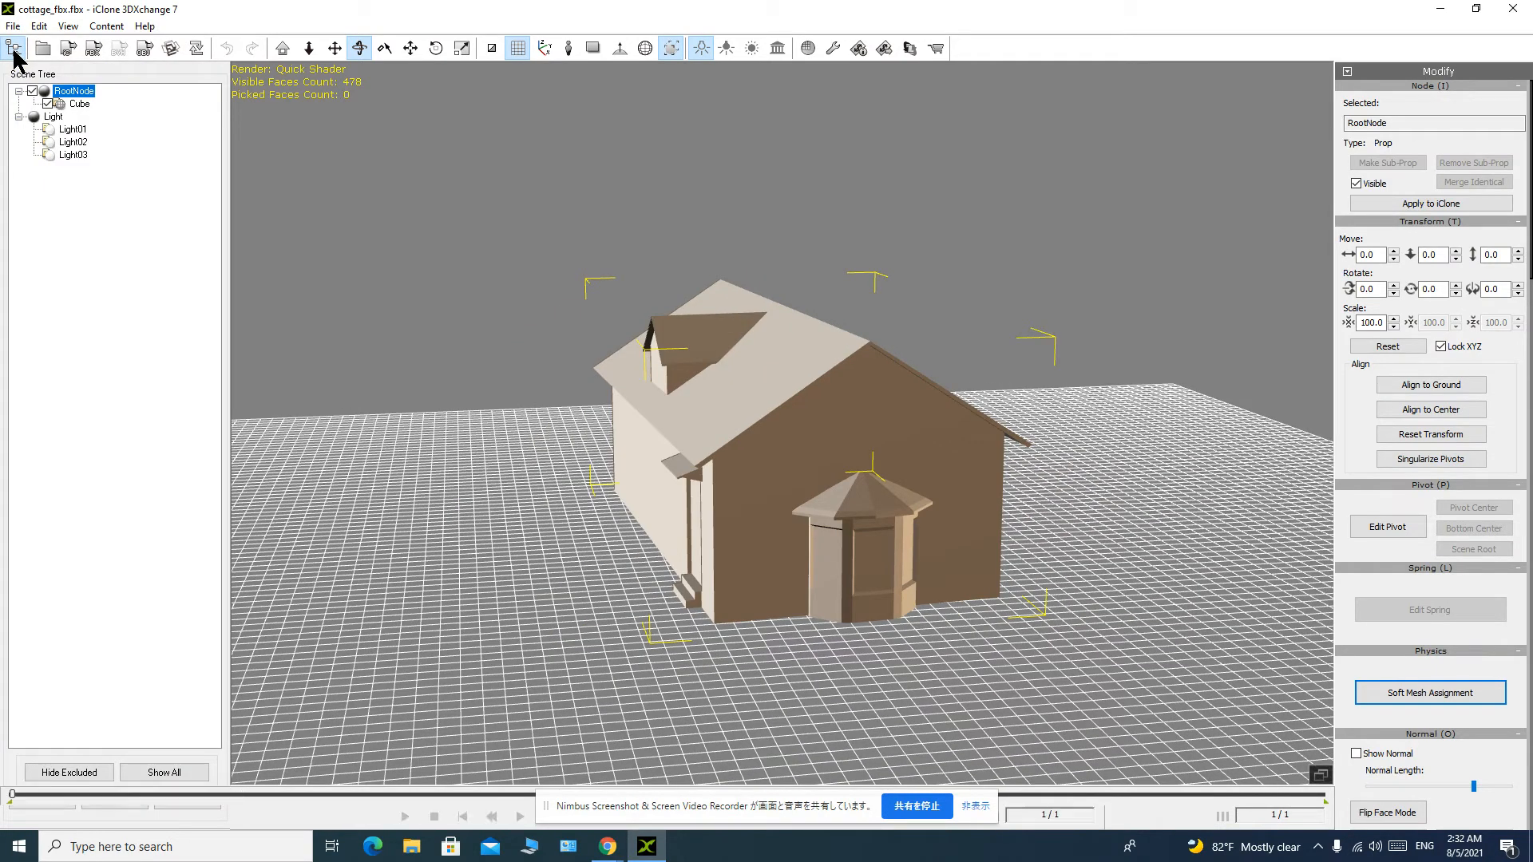
{"action": "left_click", "coordinate": [14, 51]}
{"action": "left_click", "coordinate": [14, 51]}
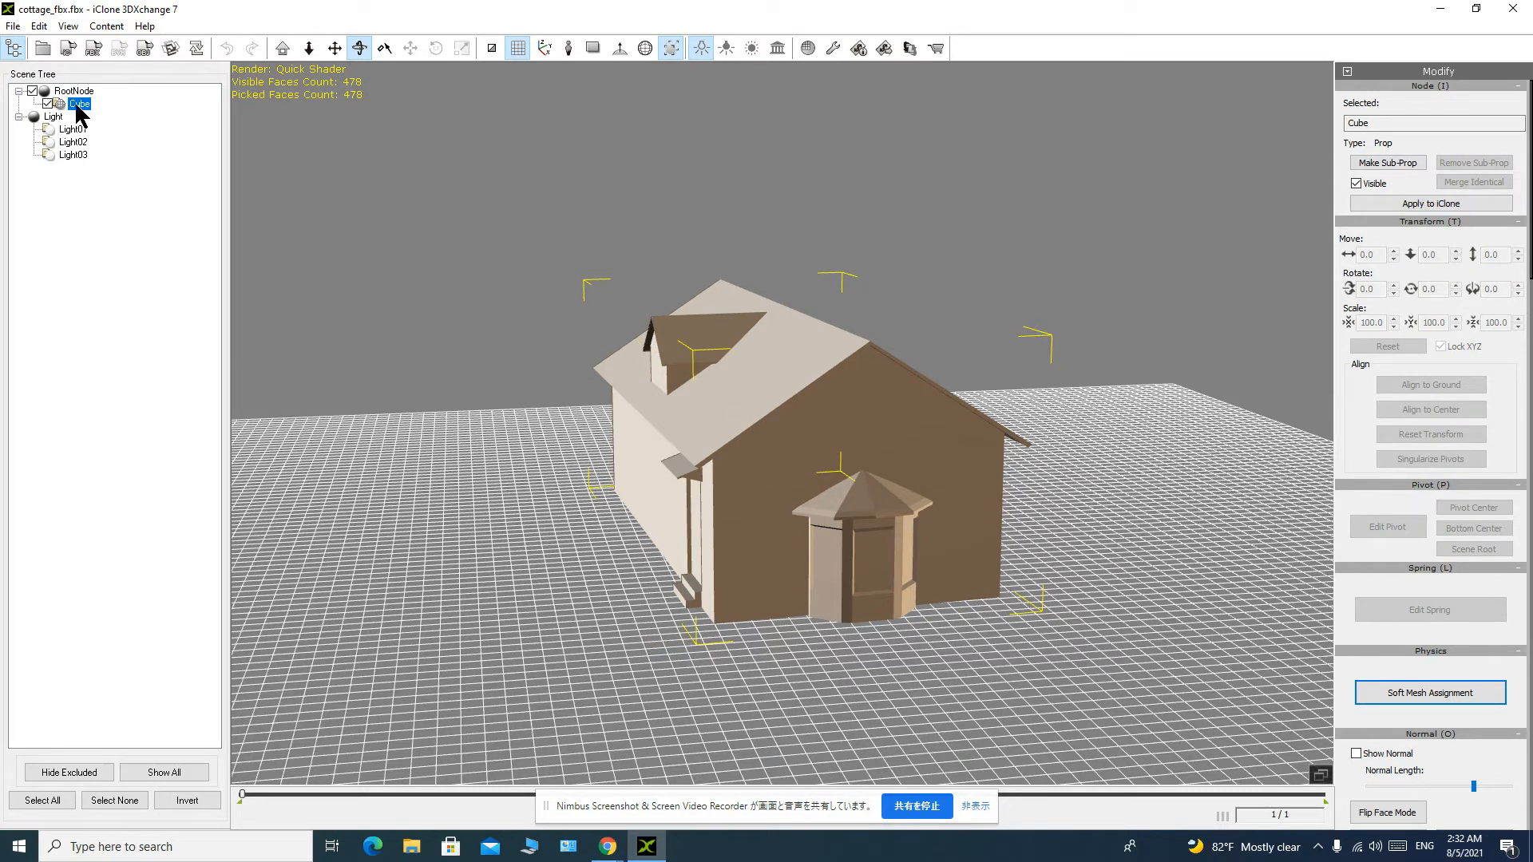
Select the cottage's Cube node and look through its normal, animation and character settings.
{"action": "scroll", "coordinate": [1421, 491], "scroll_direction": "down", "scroll_amount": 3}
{"action": "scroll", "coordinate": [1421, 496], "scroll_direction": "down", "scroll_amount": 7}
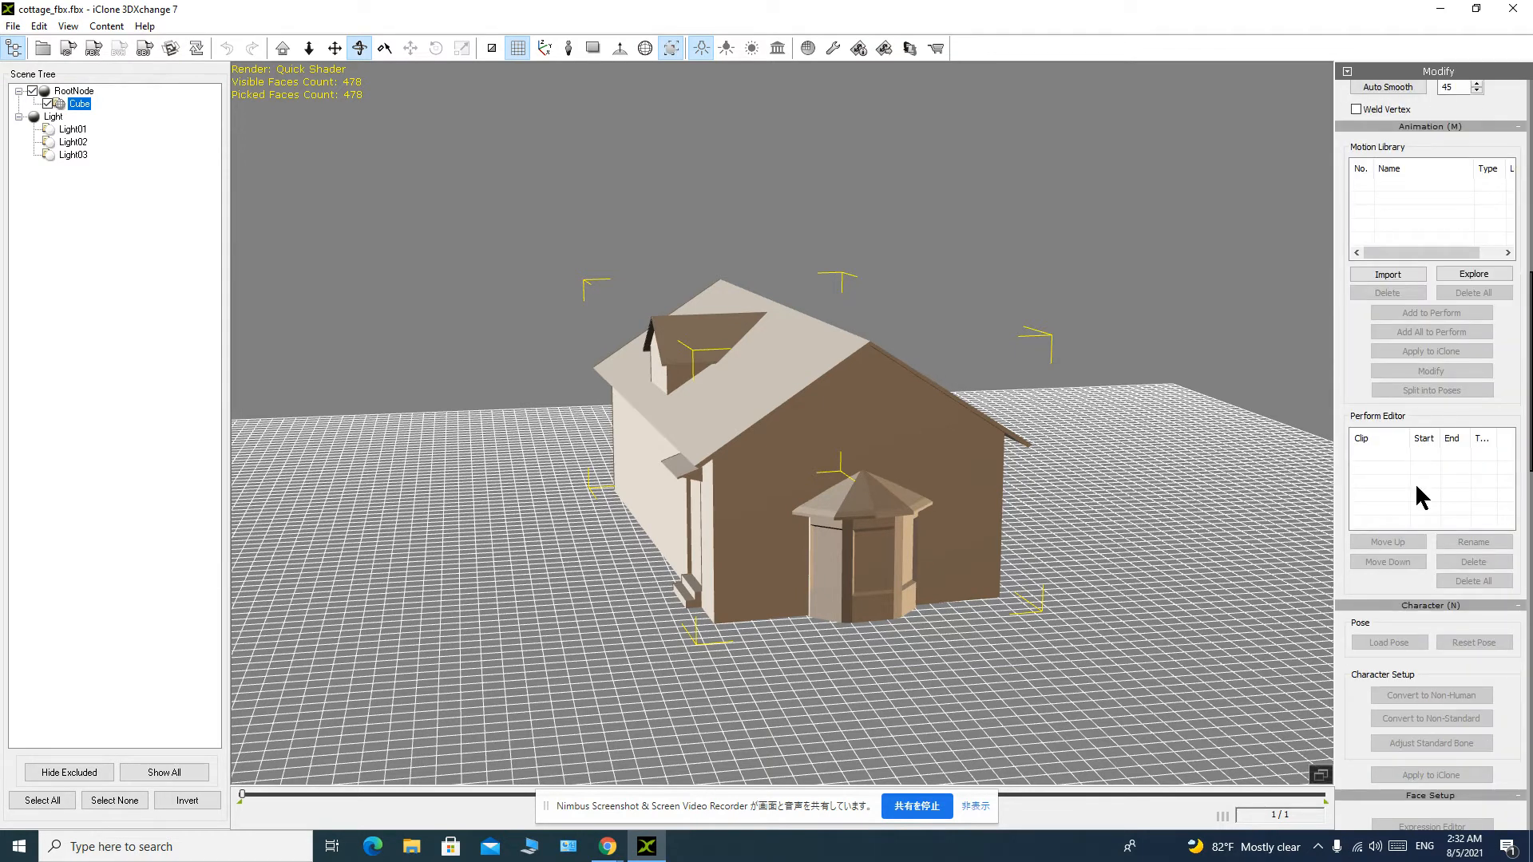
{"action": "scroll", "coordinate": [1419, 495], "scroll_direction": "up", "scroll_amount": 3}
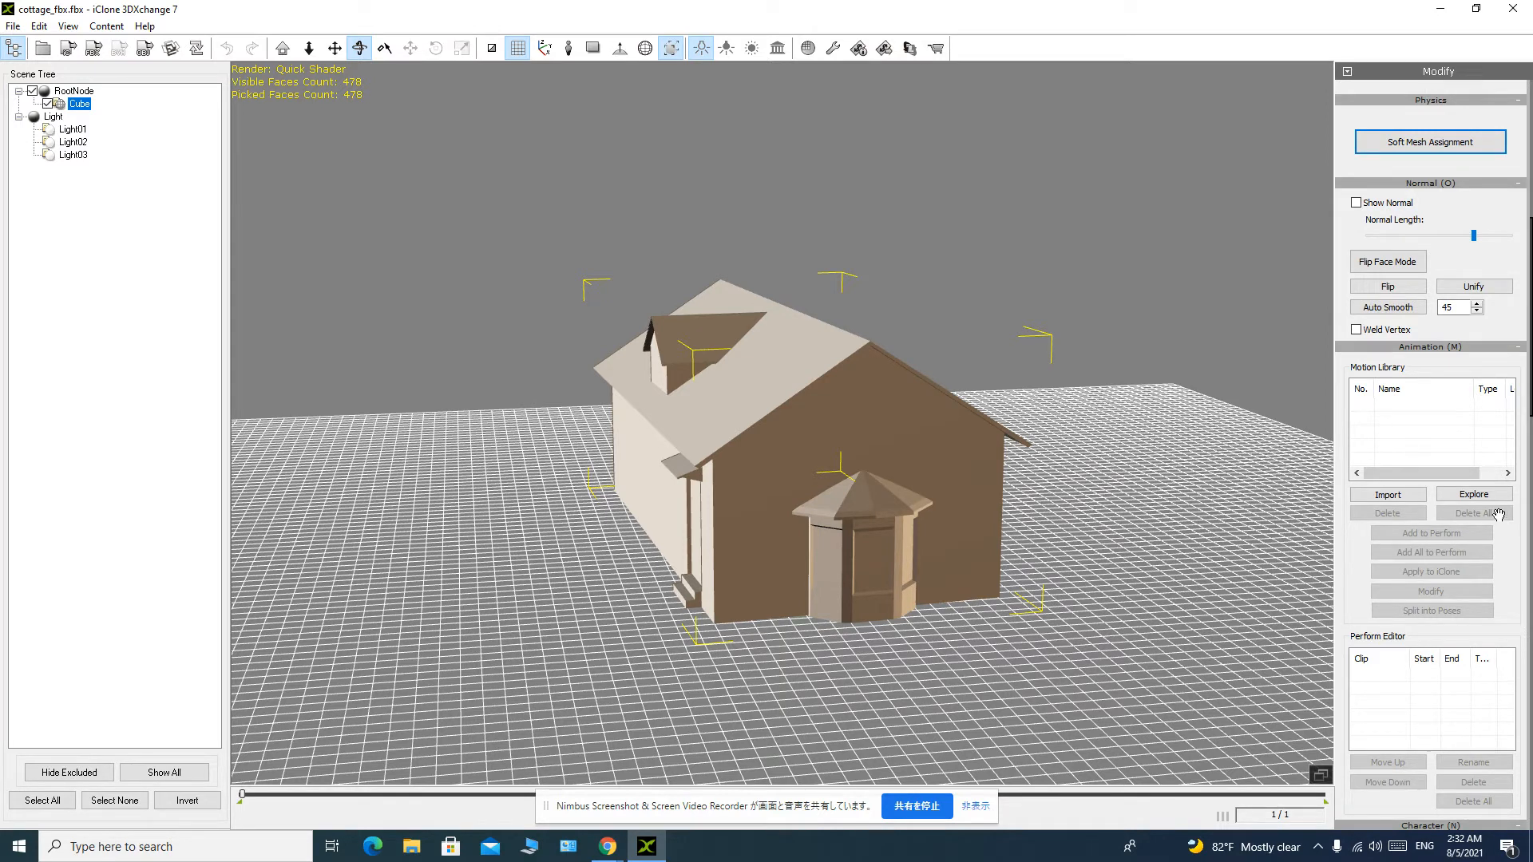
{"action": "scroll", "coordinate": [1482, 515], "scroll_direction": "down", "scroll_amount": 3}
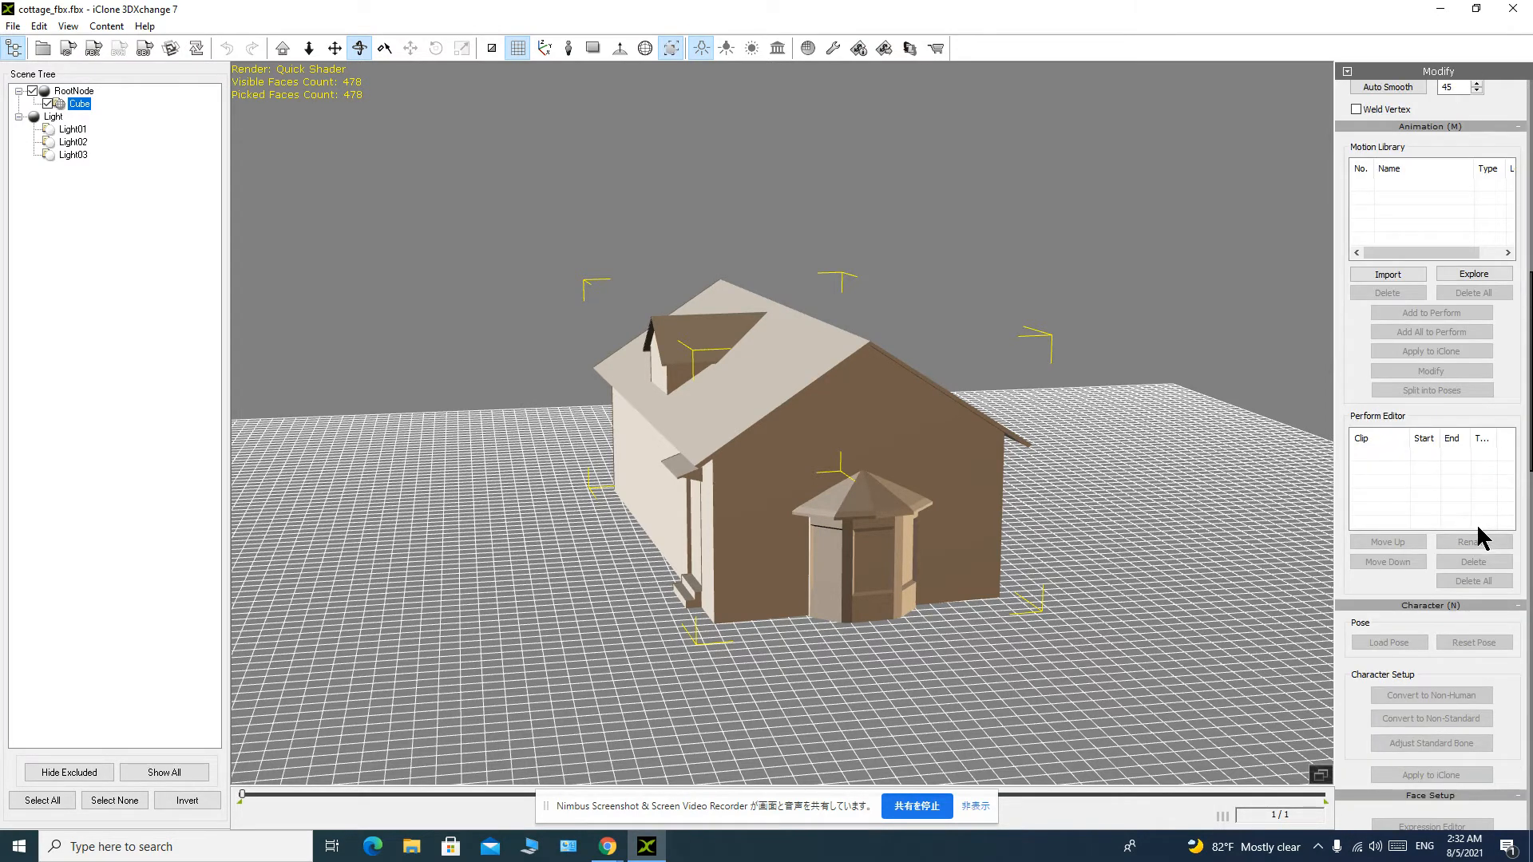
{"action": "scroll", "coordinate": [1406, 380], "scroll_direction": "up", "scroll_amount": 1}
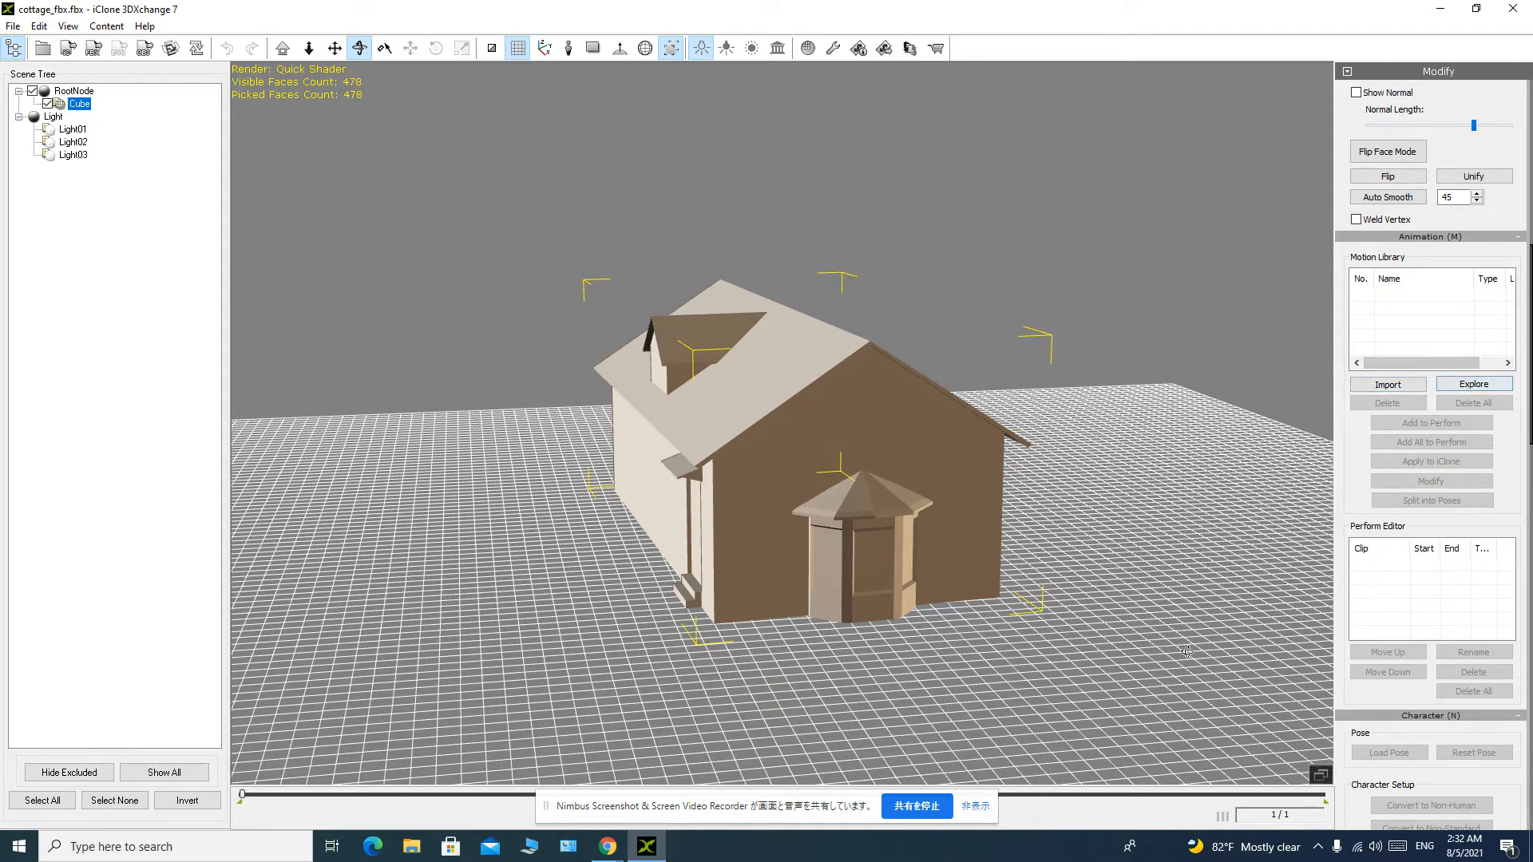
{"action": "mouse_move", "coordinate": [608, 847]}
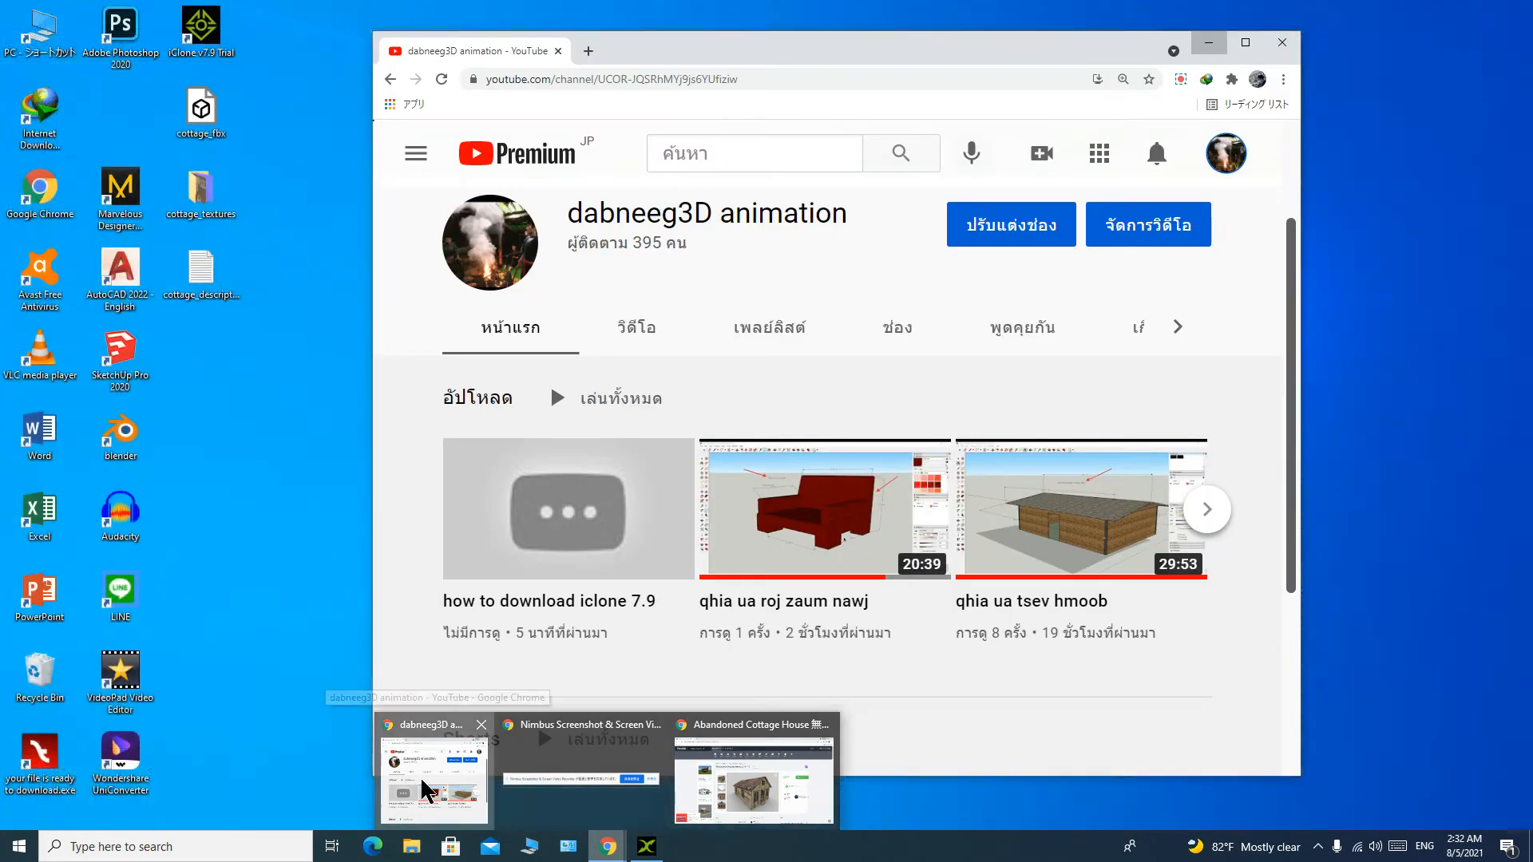
{"action": "left_click", "coordinate": [425, 792]}
{"action": "left_click", "coordinate": [1181, 79]}
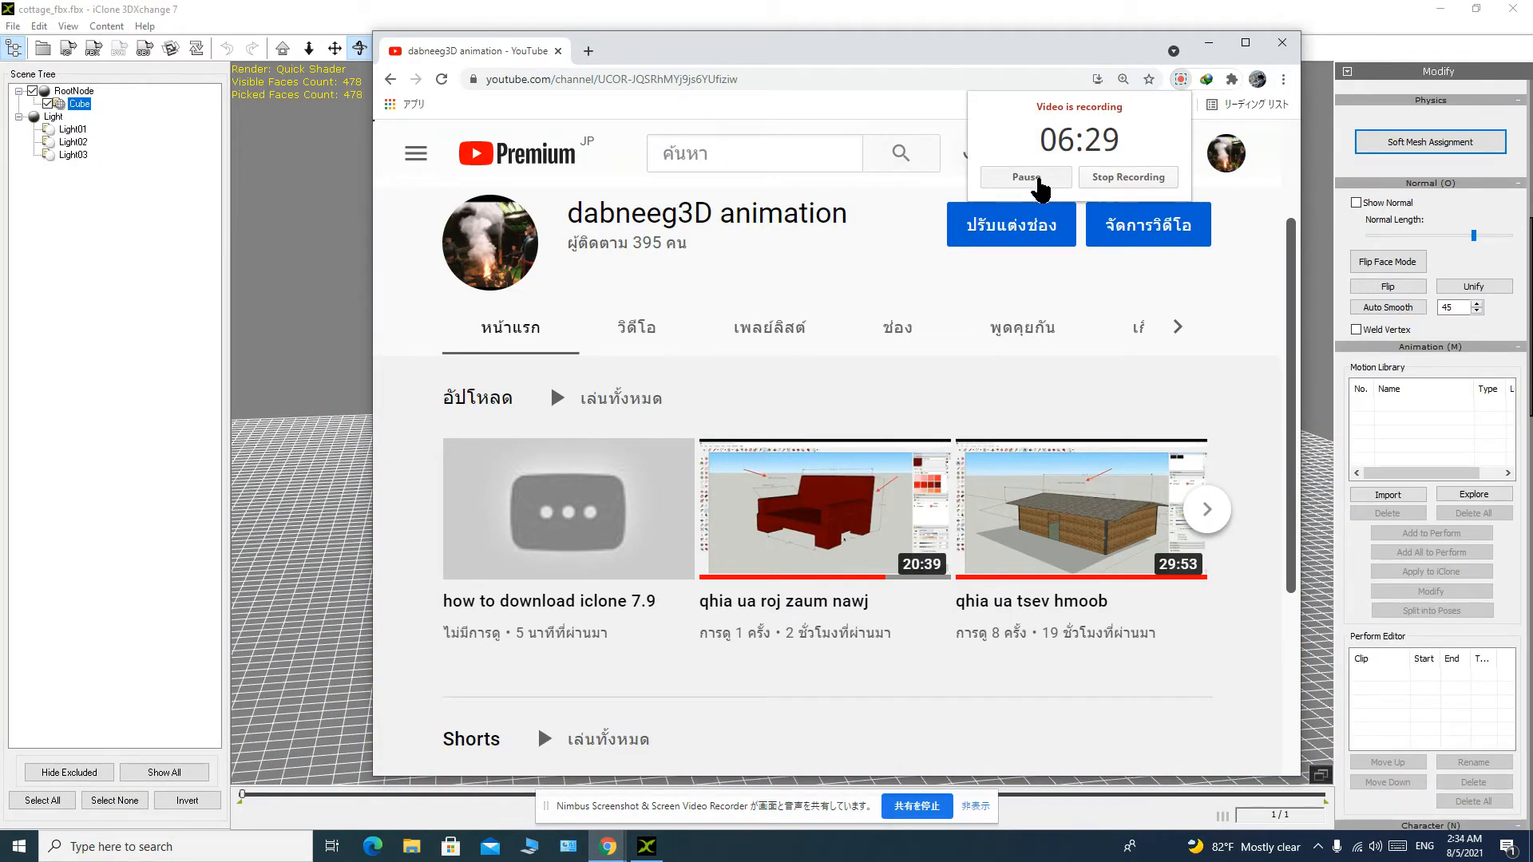
{"action": "left_click", "coordinate": [1214, 46]}
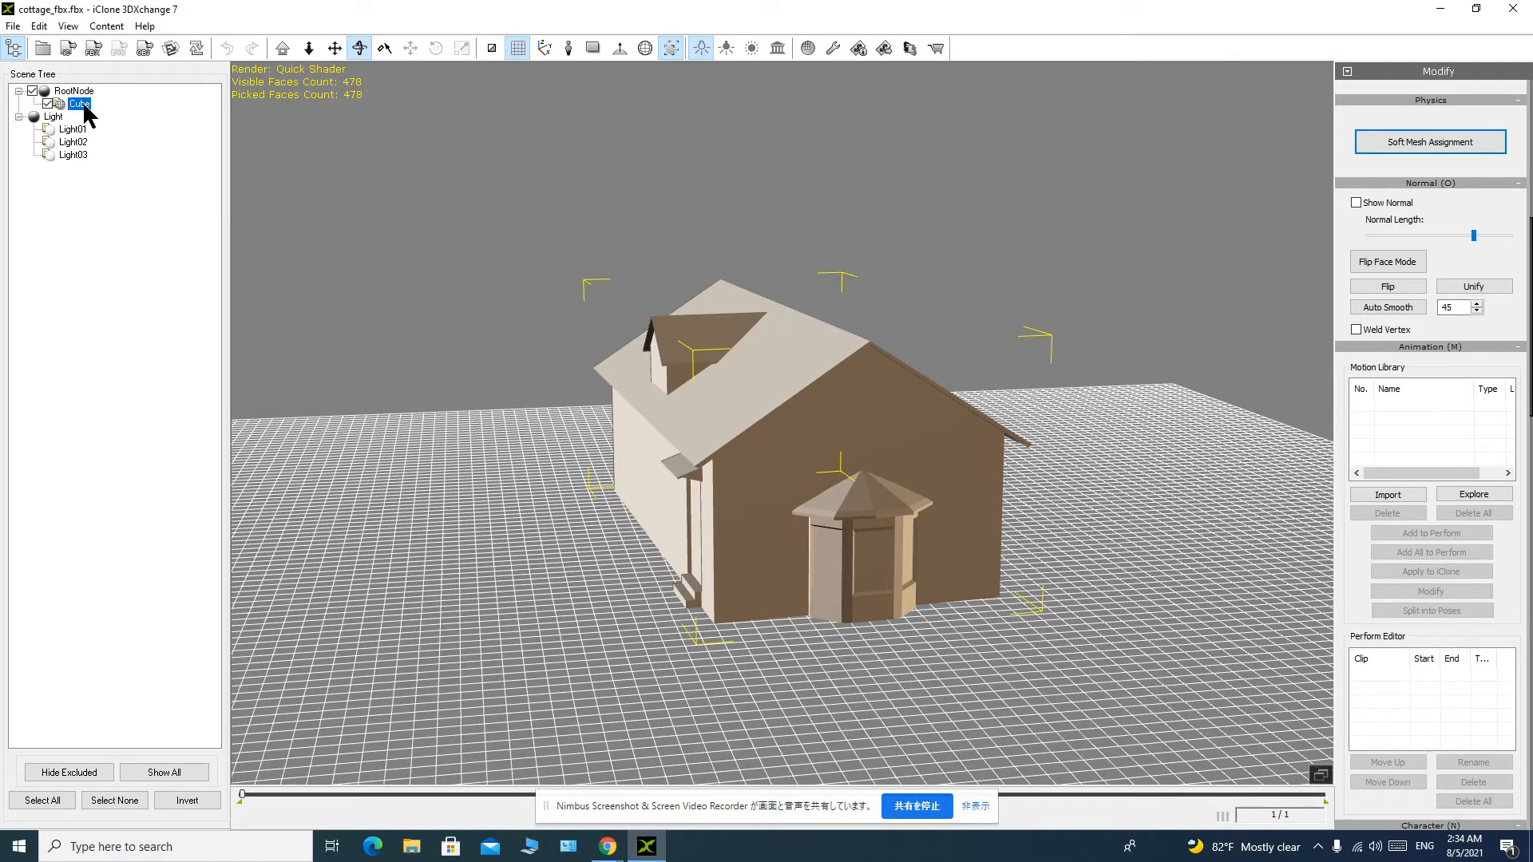
Go to the material settings of the cottage's Cube node.
{"action": "scroll", "coordinate": [1474, 472], "scroll_direction": "down", "scroll_amount": 1}
{"action": "scroll", "coordinate": [1428, 615], "scroll_direction": "down", "scroll_amount": 3}
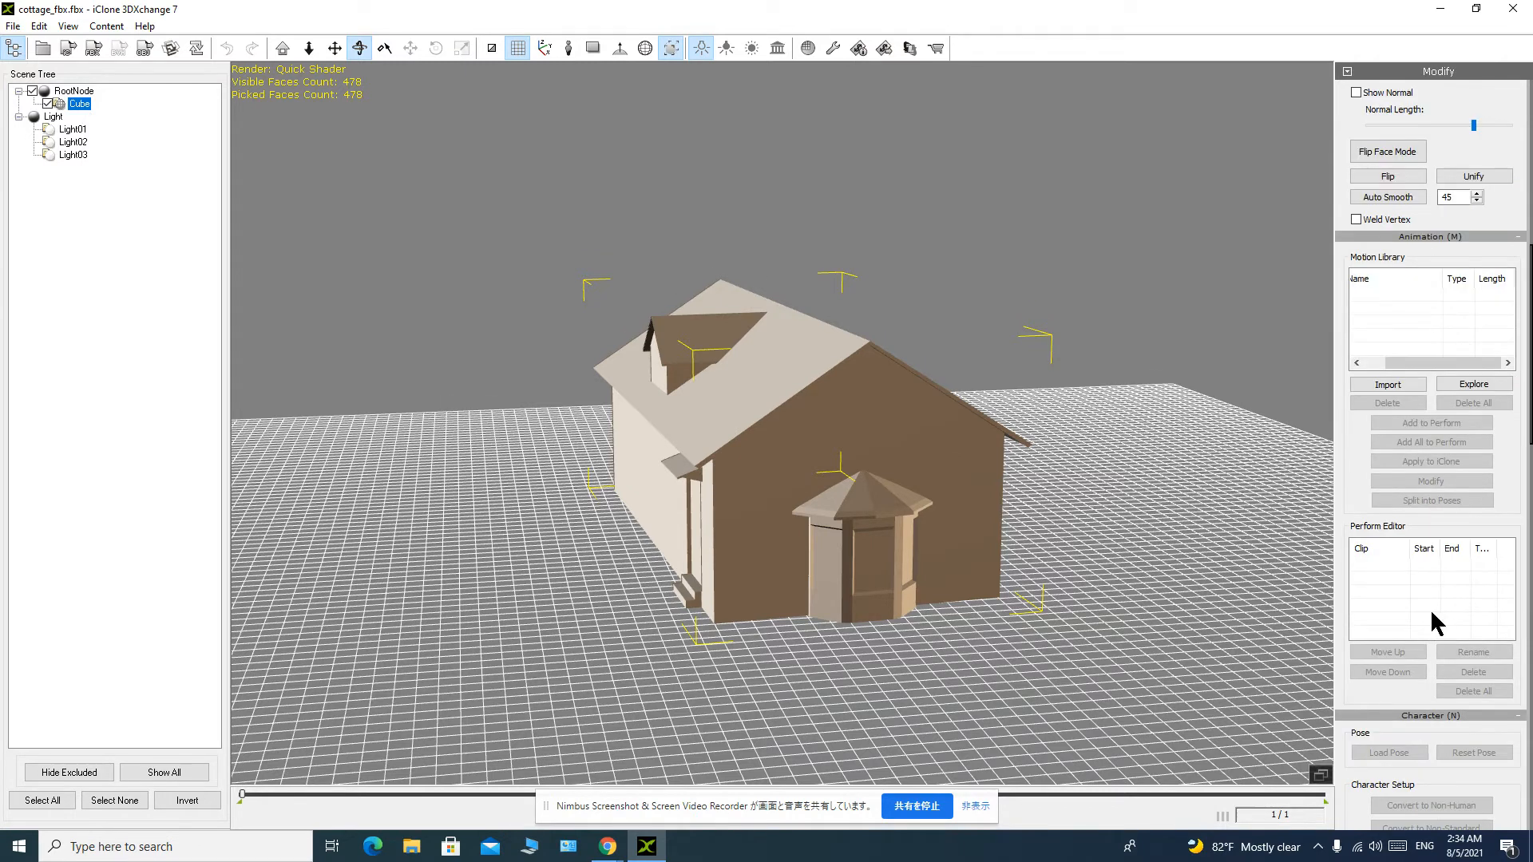
{"action": "scroll", "coordinate": [1431, 622], "scroll_direction": "down", "scroll_amount": 15}
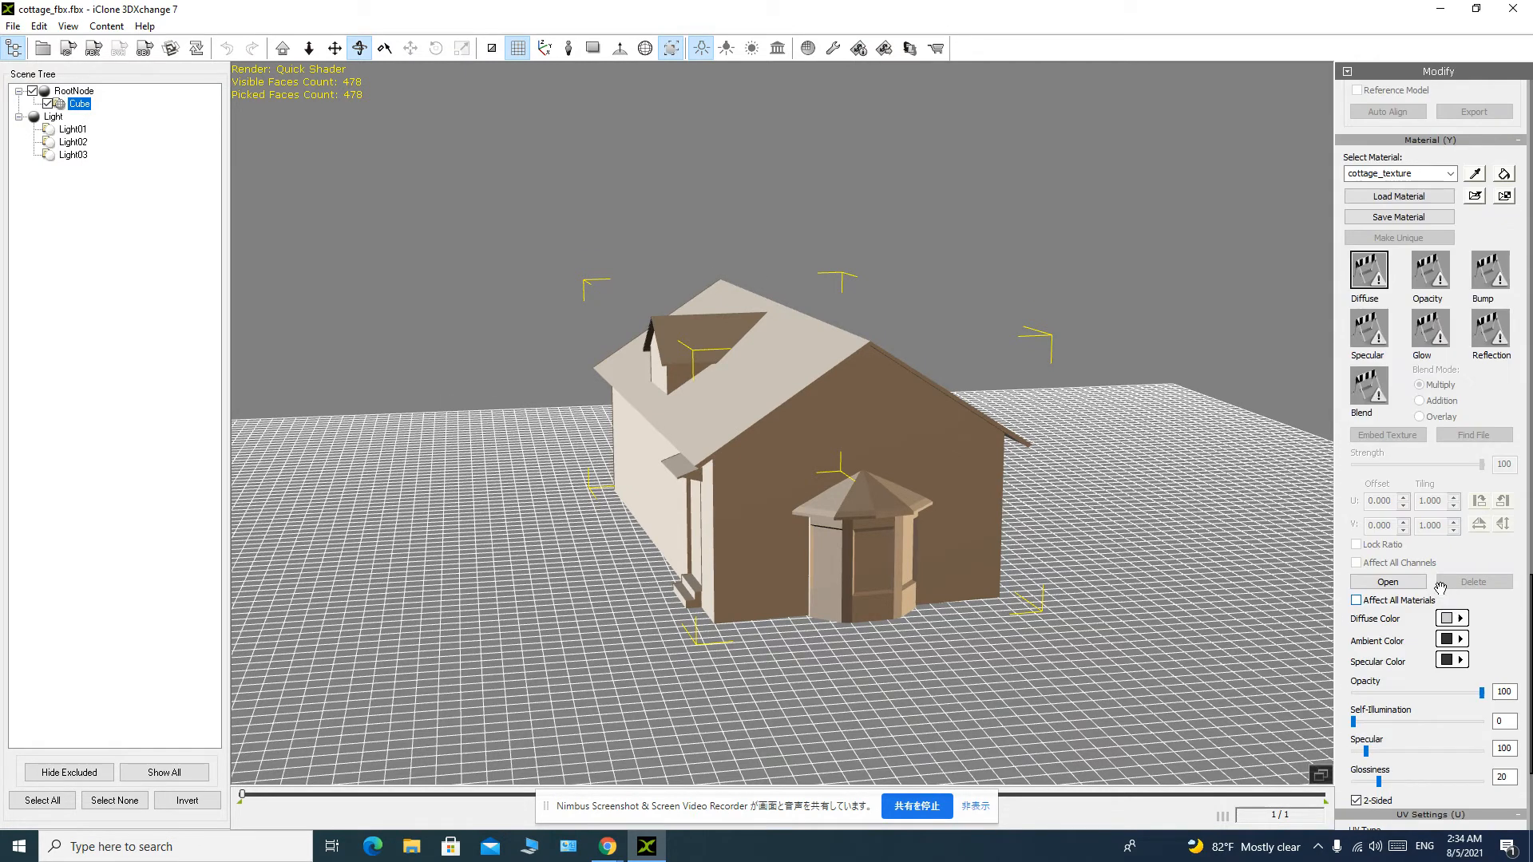
{"action": "scroll", "coordinate": [1443, 604], "scroll_direction": "up", "scroll_amount": 1}
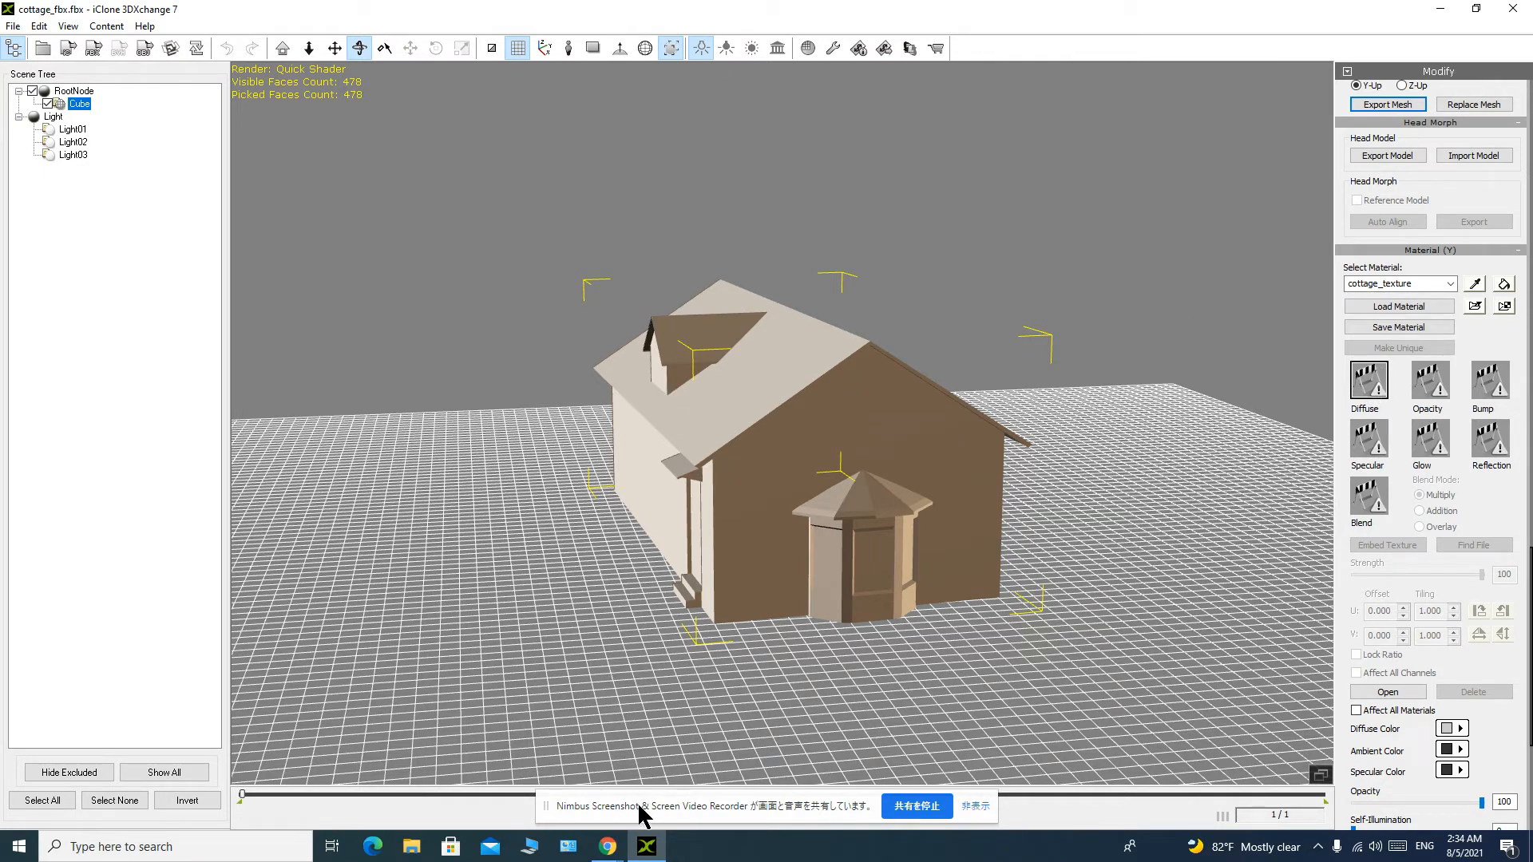
Open the cottage_textures folder on the Desktop beside the model, look at its texture images, and close the folder.
{"action": "left_click_drag", "start_coordinate": [778, 33], "coordinate": [942, 55]}
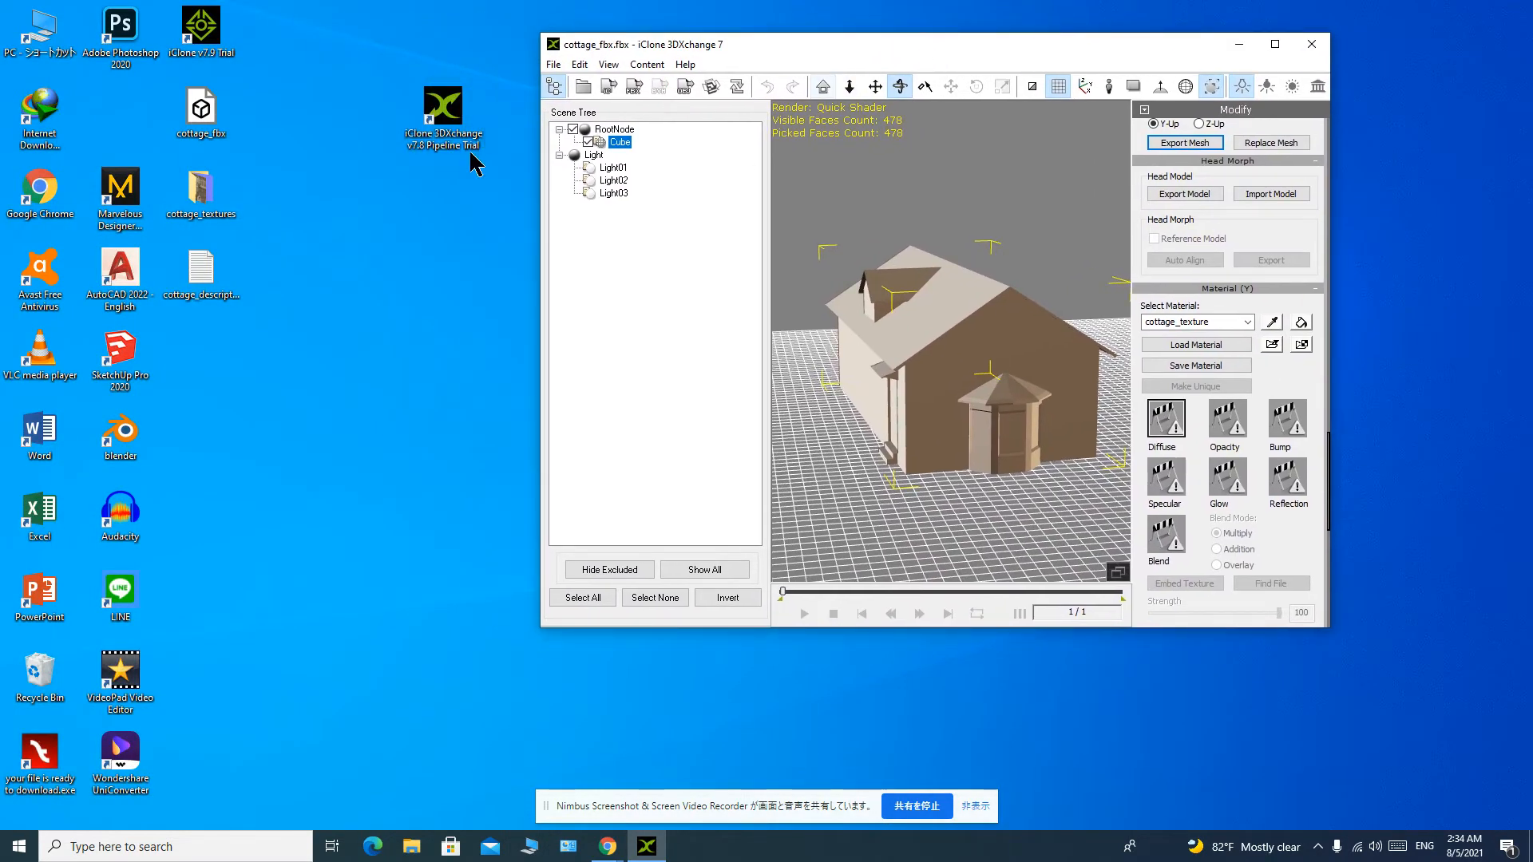
{"action": "right_click", "coordinate": [315, 240]}
{"action": "left_click", "coordinate": [335, 284]}
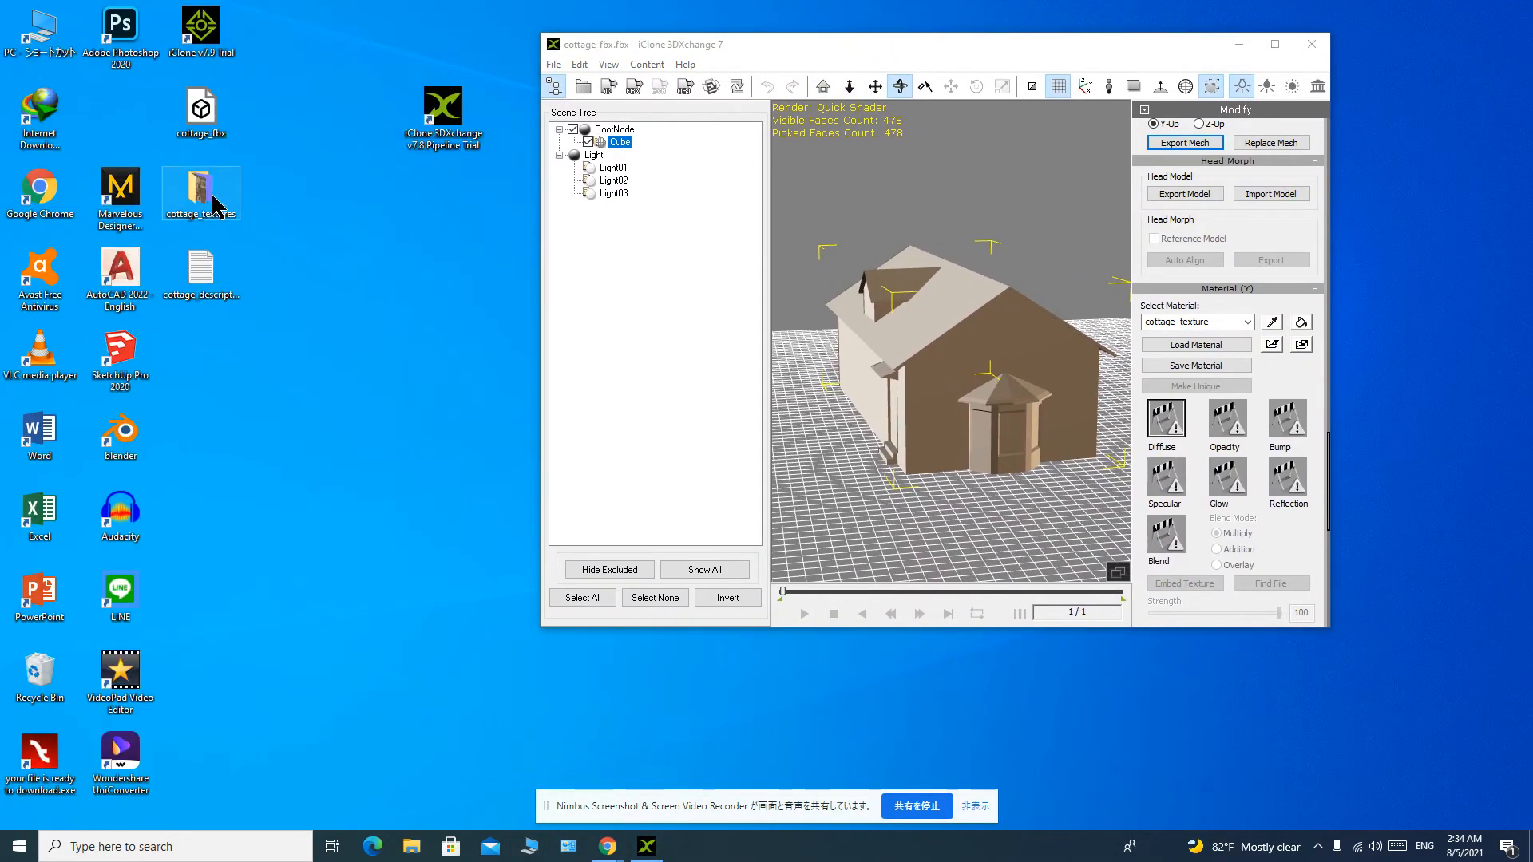
{"action": "double_click", "coordinate": [212, 202]}
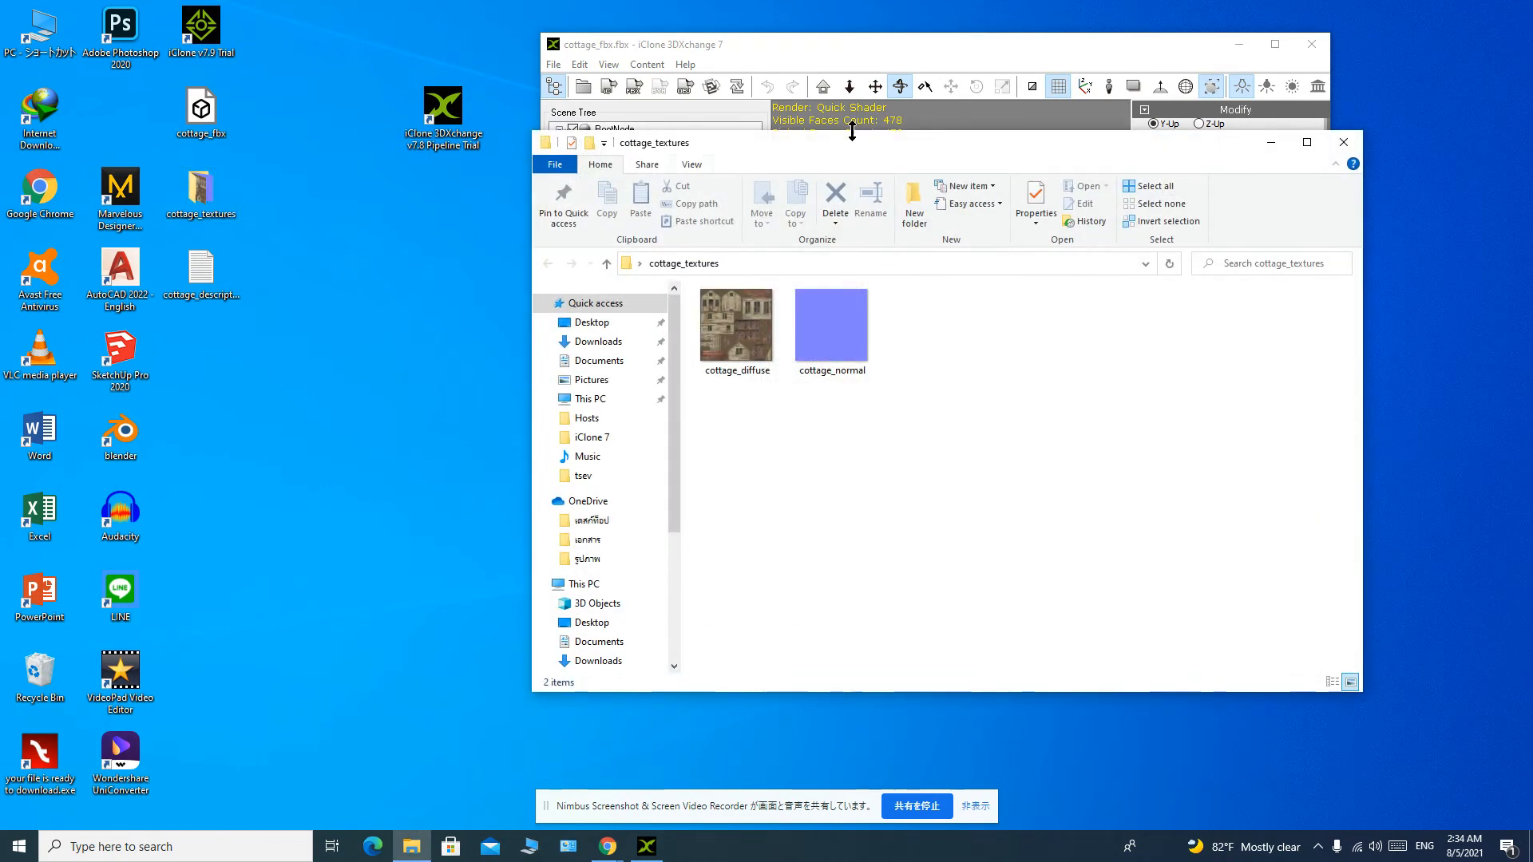
{"action": "left_click_drag", "start_coordinate": [1362, 318], "coordinate": [1054, 317]}
{"action": "left_click_drag", "start_coordinate": [833, 154], "coordinate": [326, 150]}
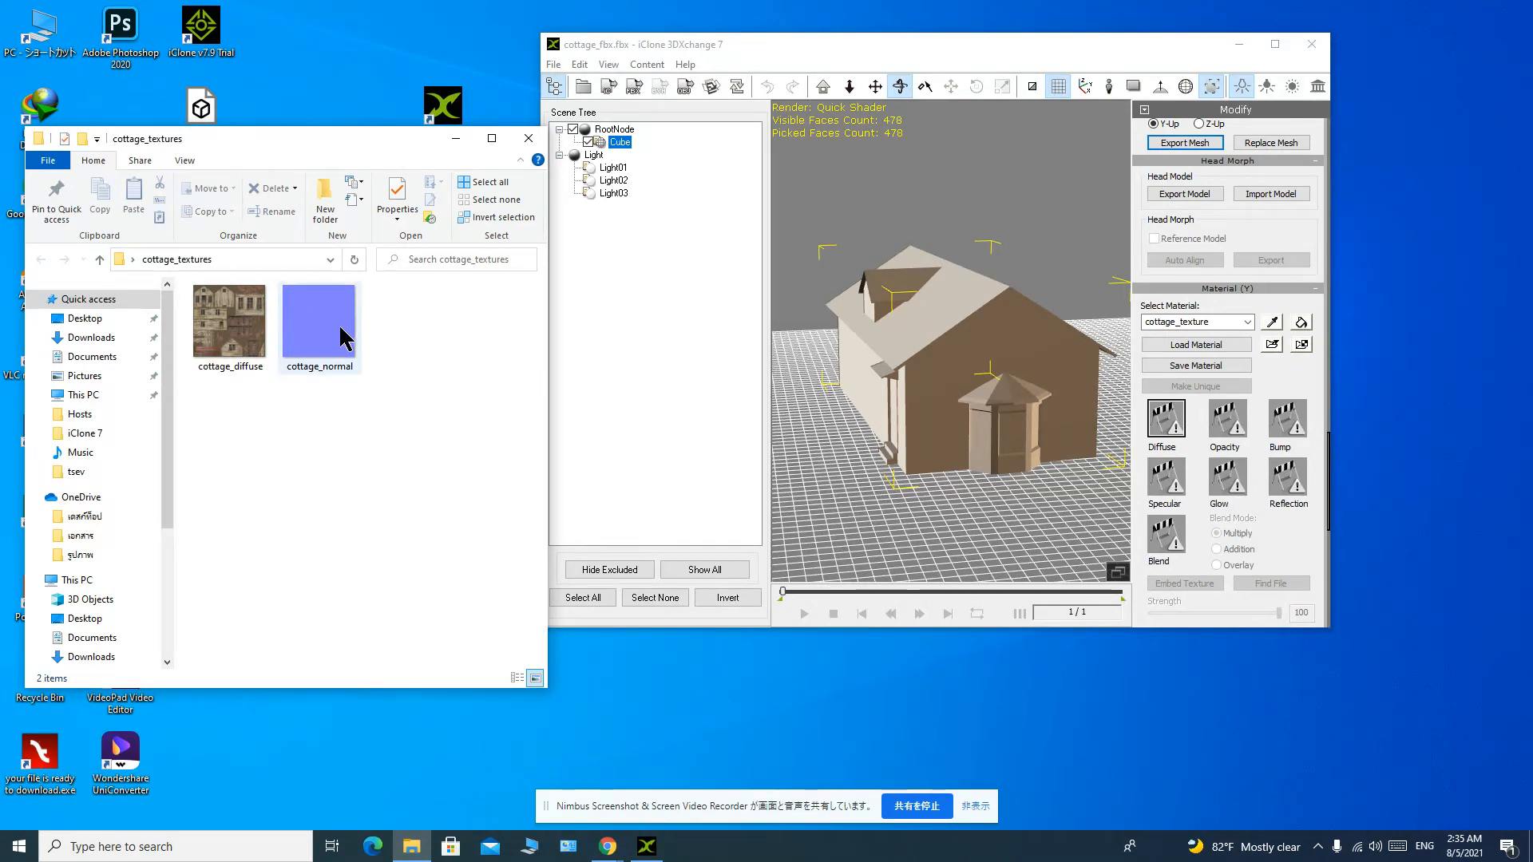
{"action": "left_click", "coordinate": [528, 139]}
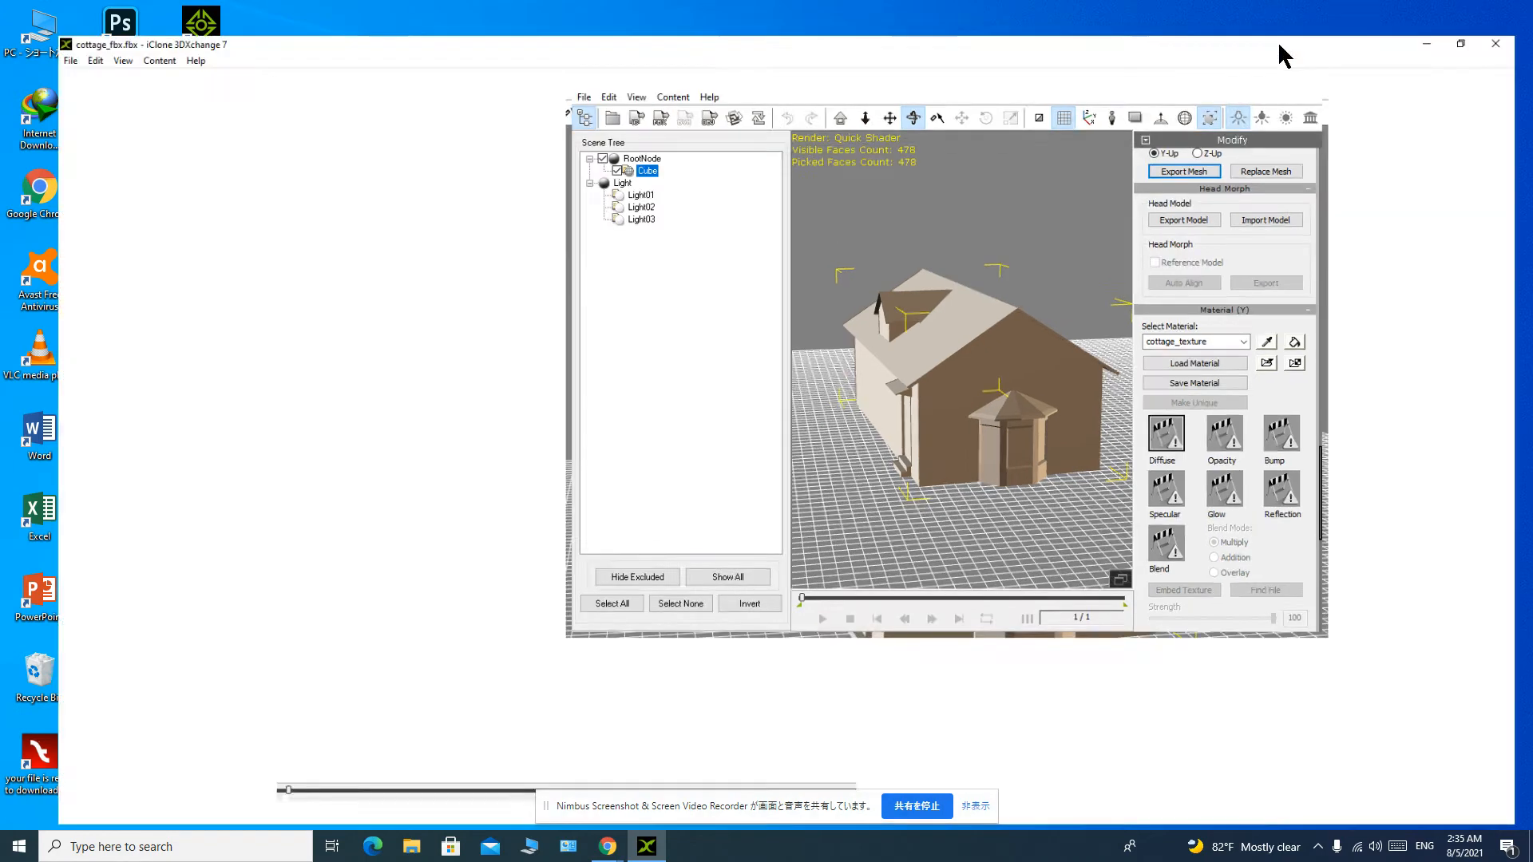
Load the cottage_diffuse image from the cottage_textures folder into the Diffuse channel of the cottage_texture material.
{"action": "left_click", "coordinate": [1275, 44]}
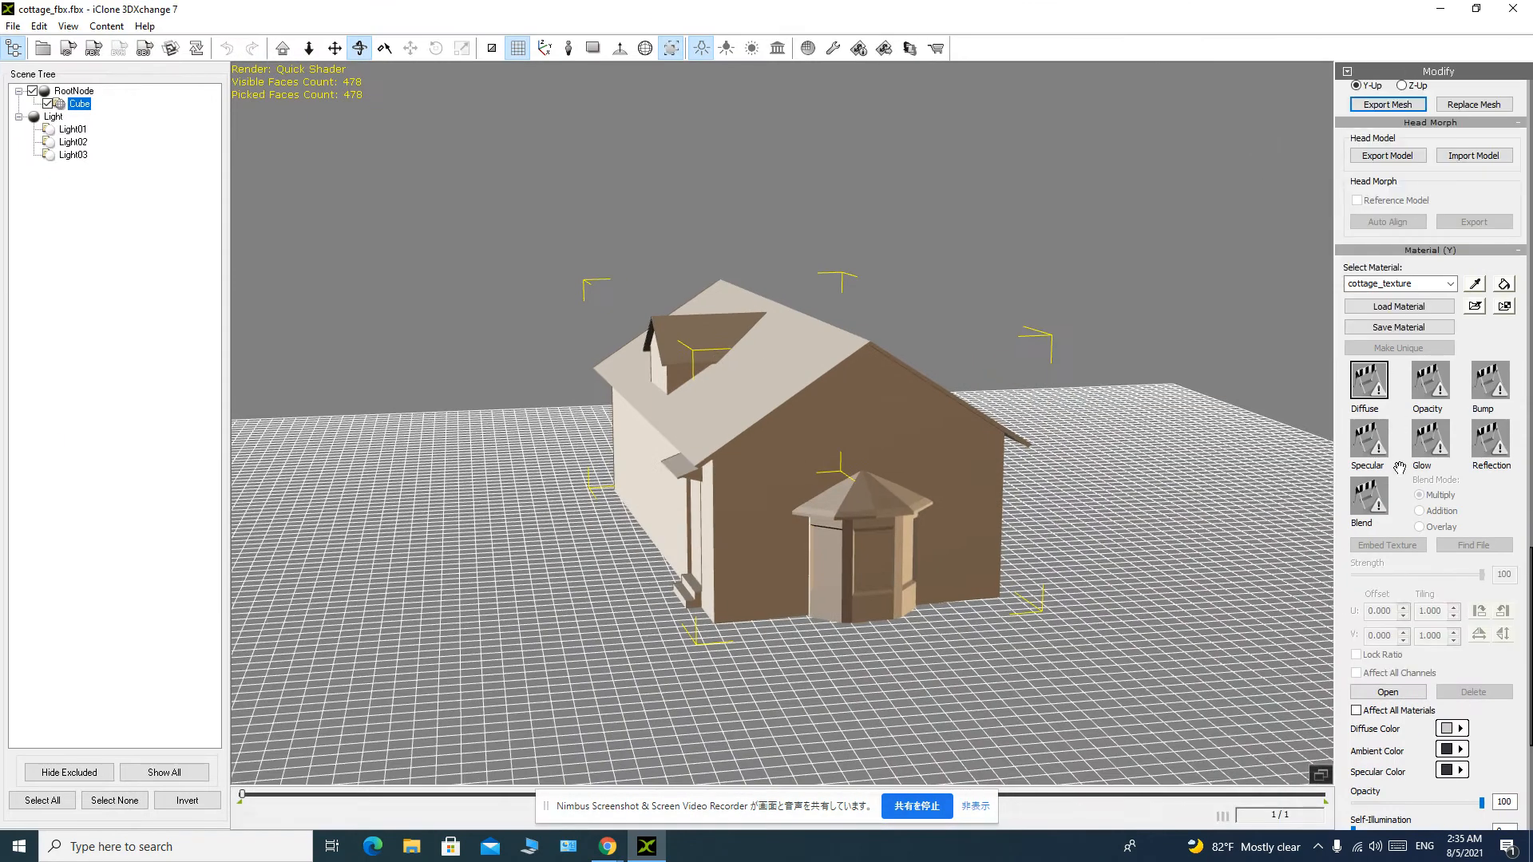
{"action": "double_click", "coordinate": [1362, 385]}
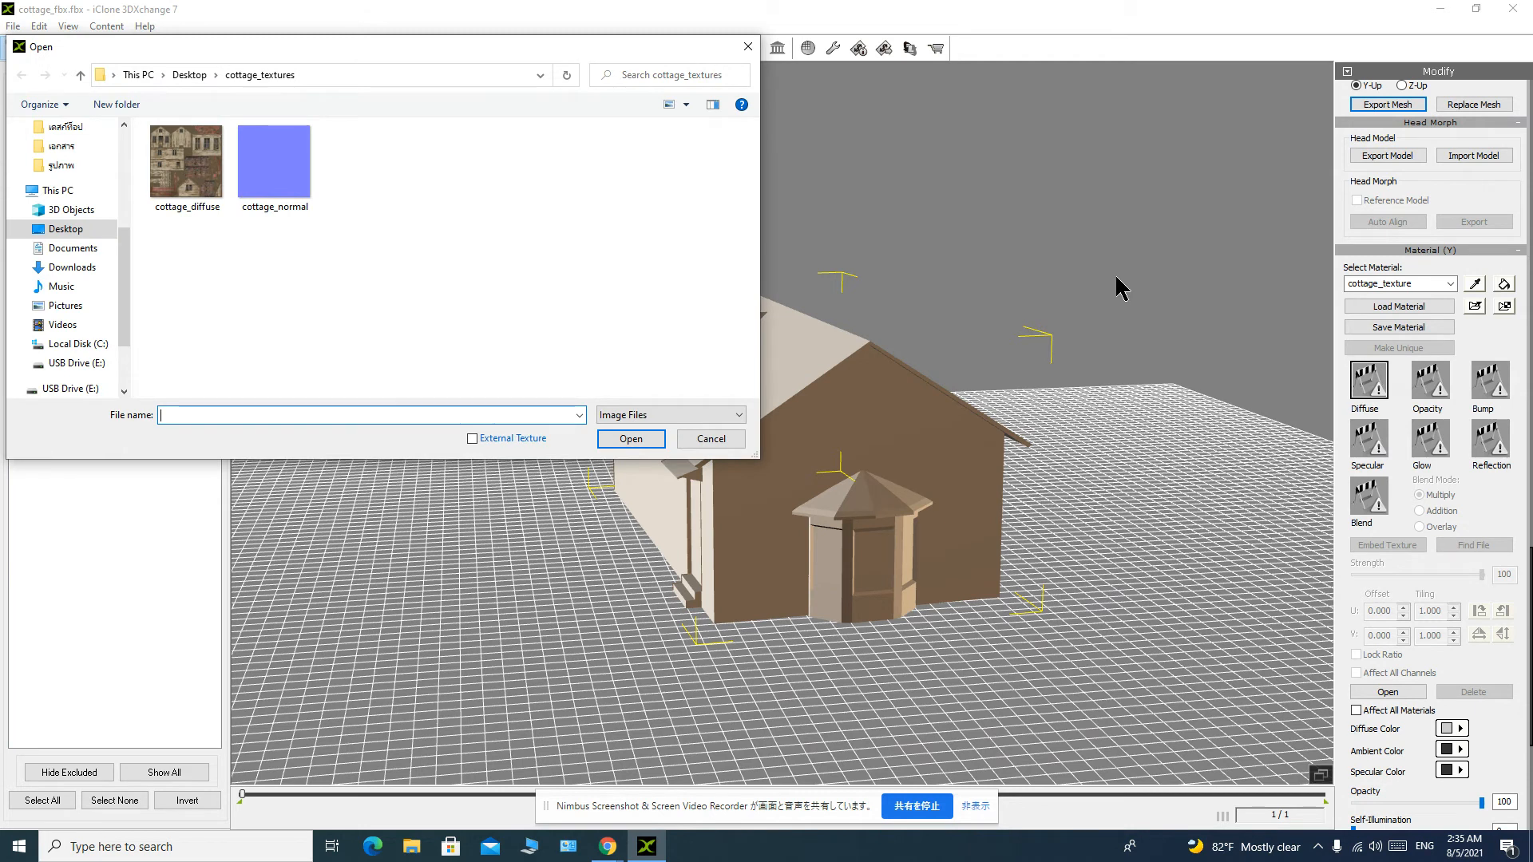
{"action": "left_click", "coordinate": [199, 177]}
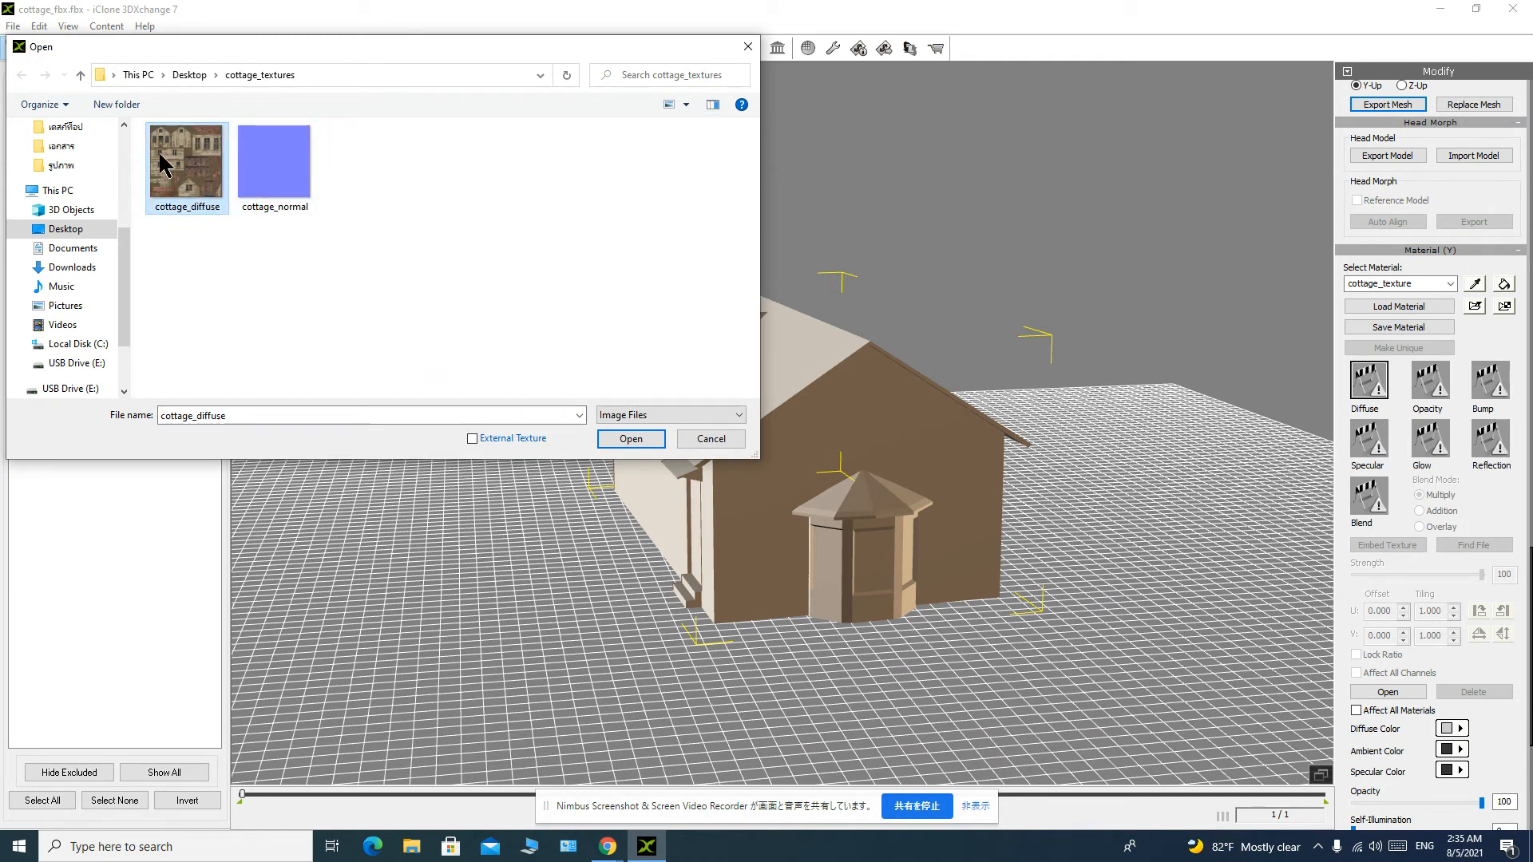
{"action": "left_click", "coordinate": [626, 437]}
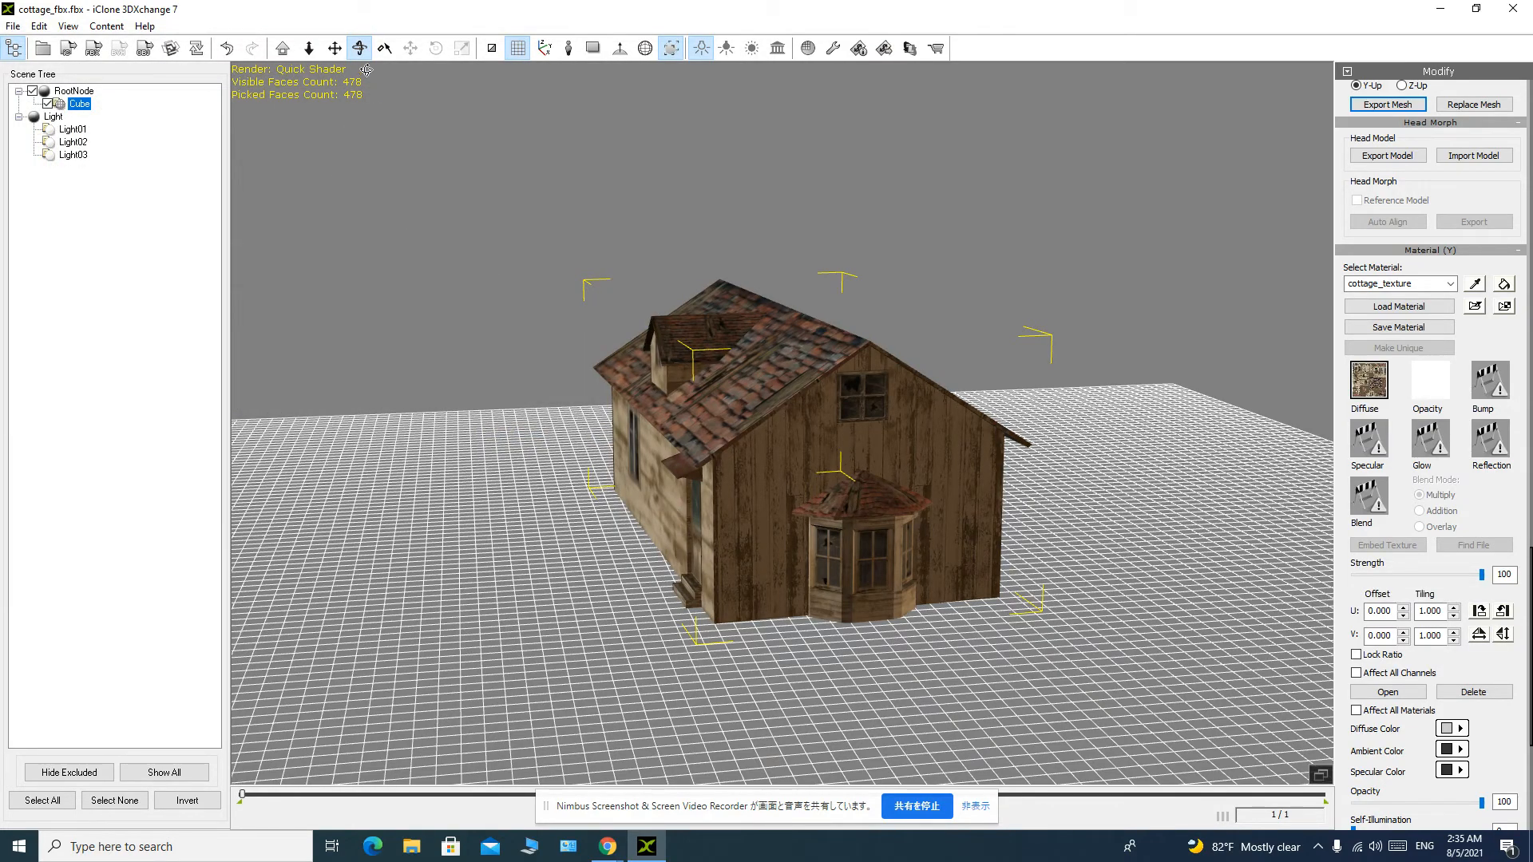
Load the cottage_normal image into the Bump channel of the cottage_texture material without importing it as a normal map.
{"action": "left_click_drag", "start_coordinate": [542, 489], "coordinate": [932, 425]}
{"action": "left_click_drag", "start_coordinate": [1468, 435], "coordinate": [1482, 506]}
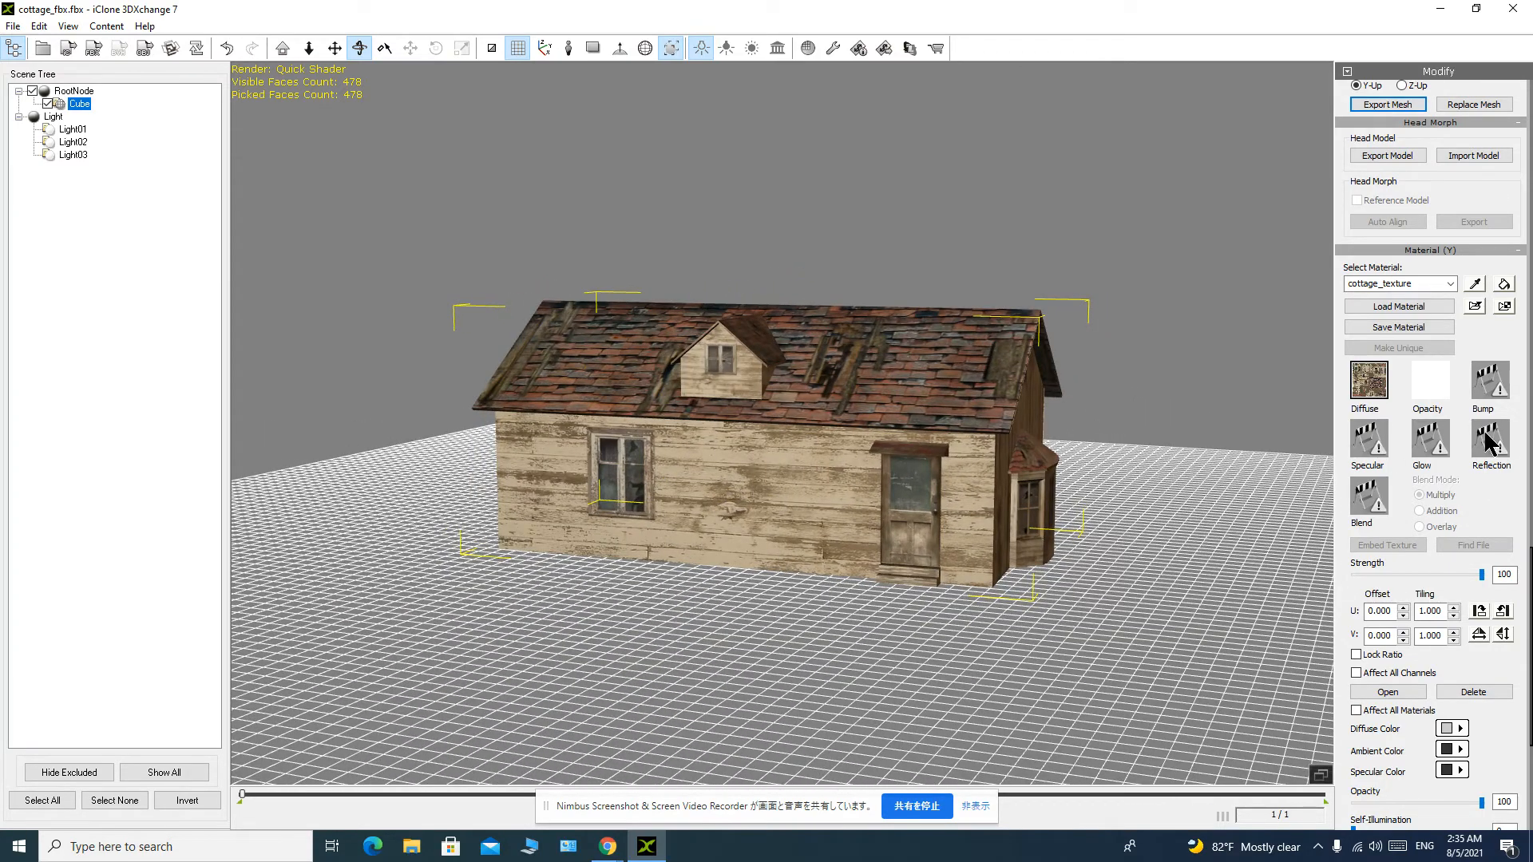
{"action": "double_click", "coordinate": [1485, 389]}
{"action": "left_click", "coordinate": [274, 168]}
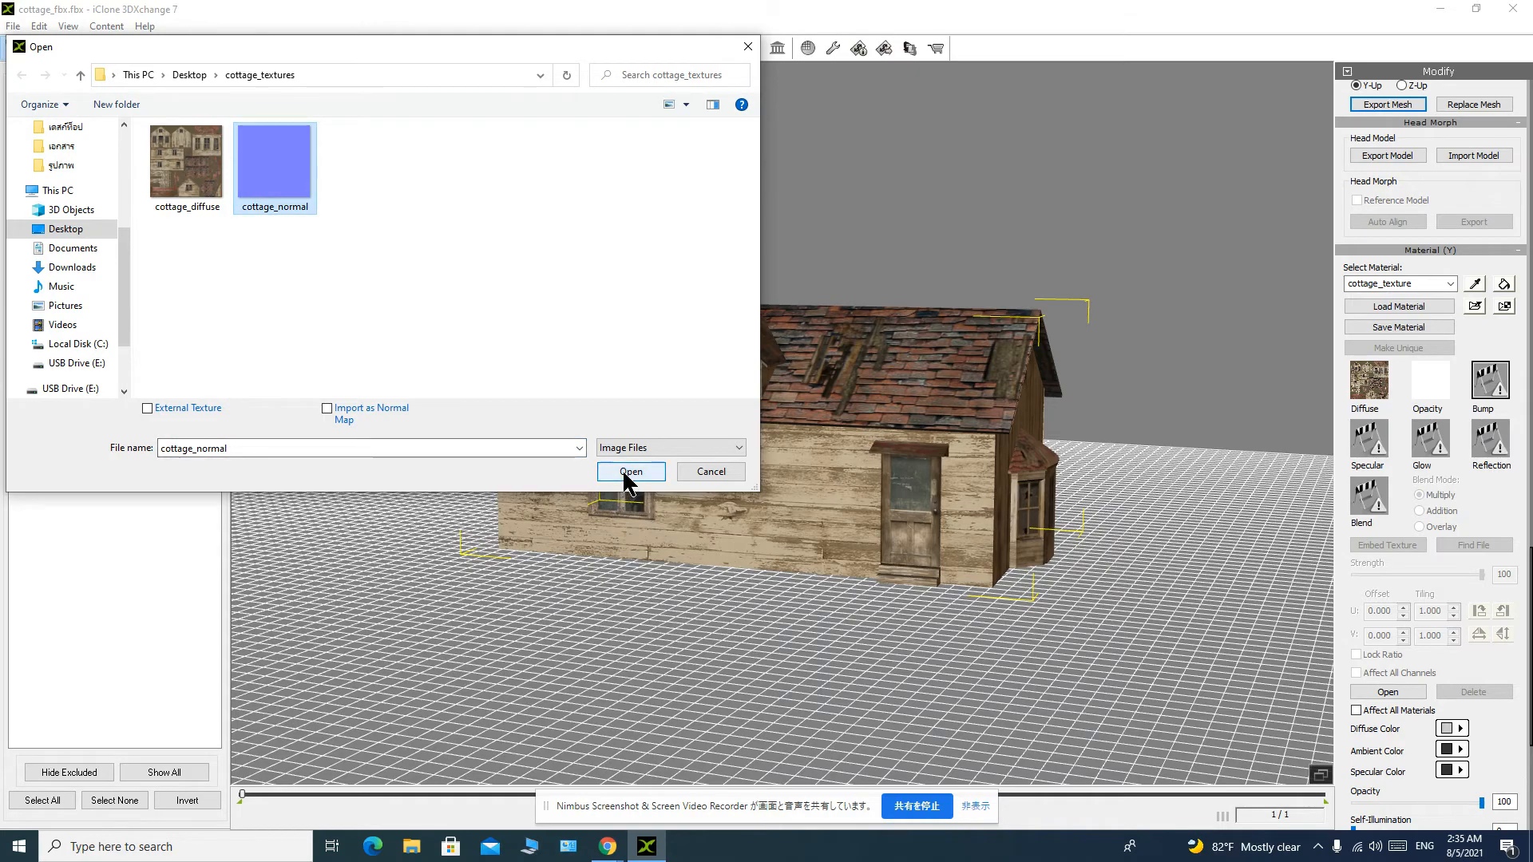
{"action": "left_click", "coordinate": [625, 474]}
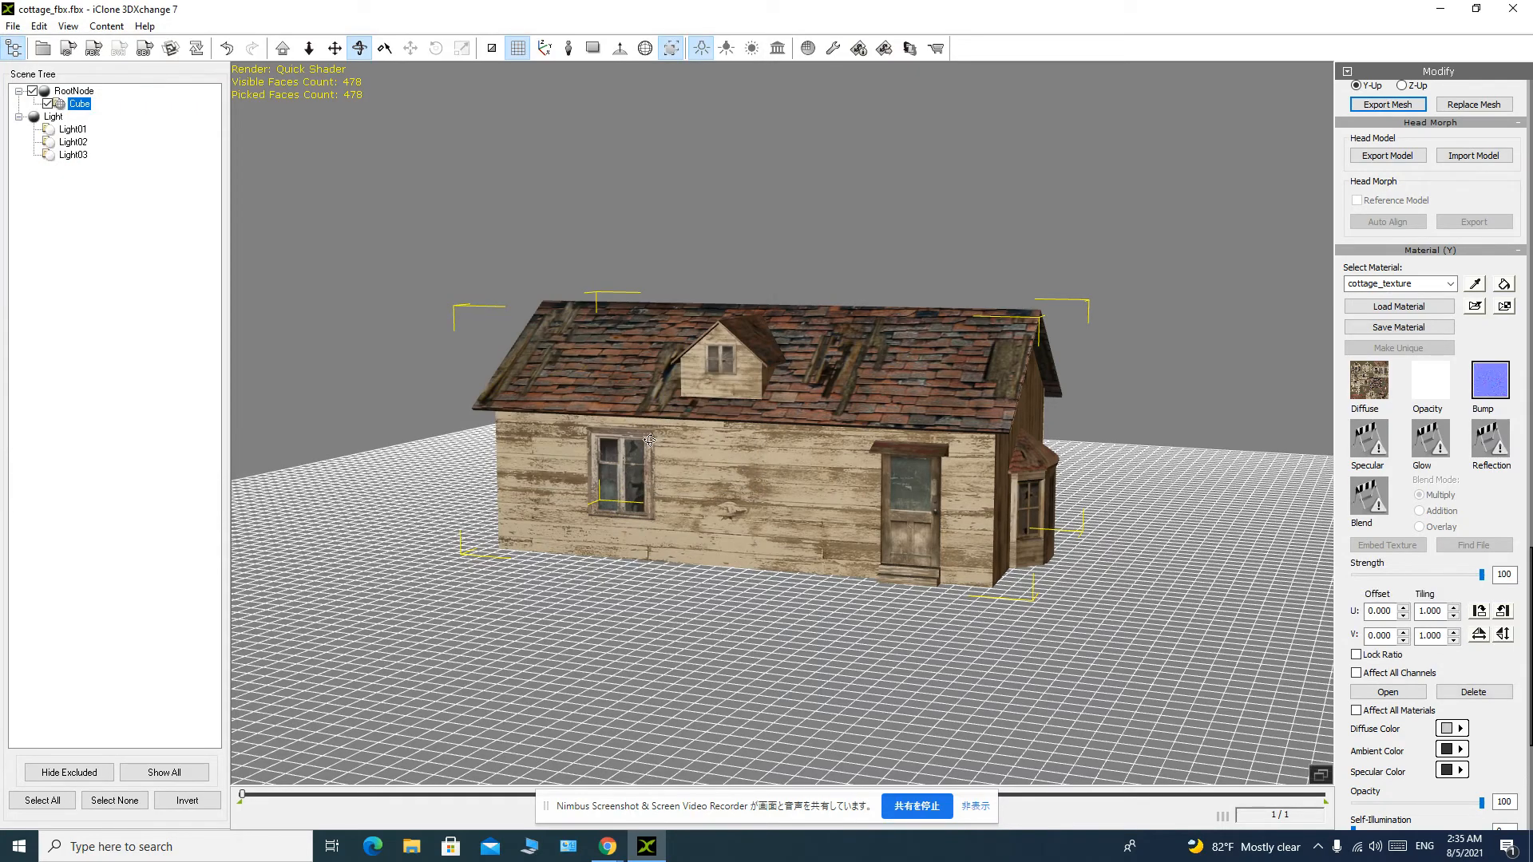
{"action": "left_click_drag", "start_coordinate": [1029, 173], "coordinate": [1147, 315]}
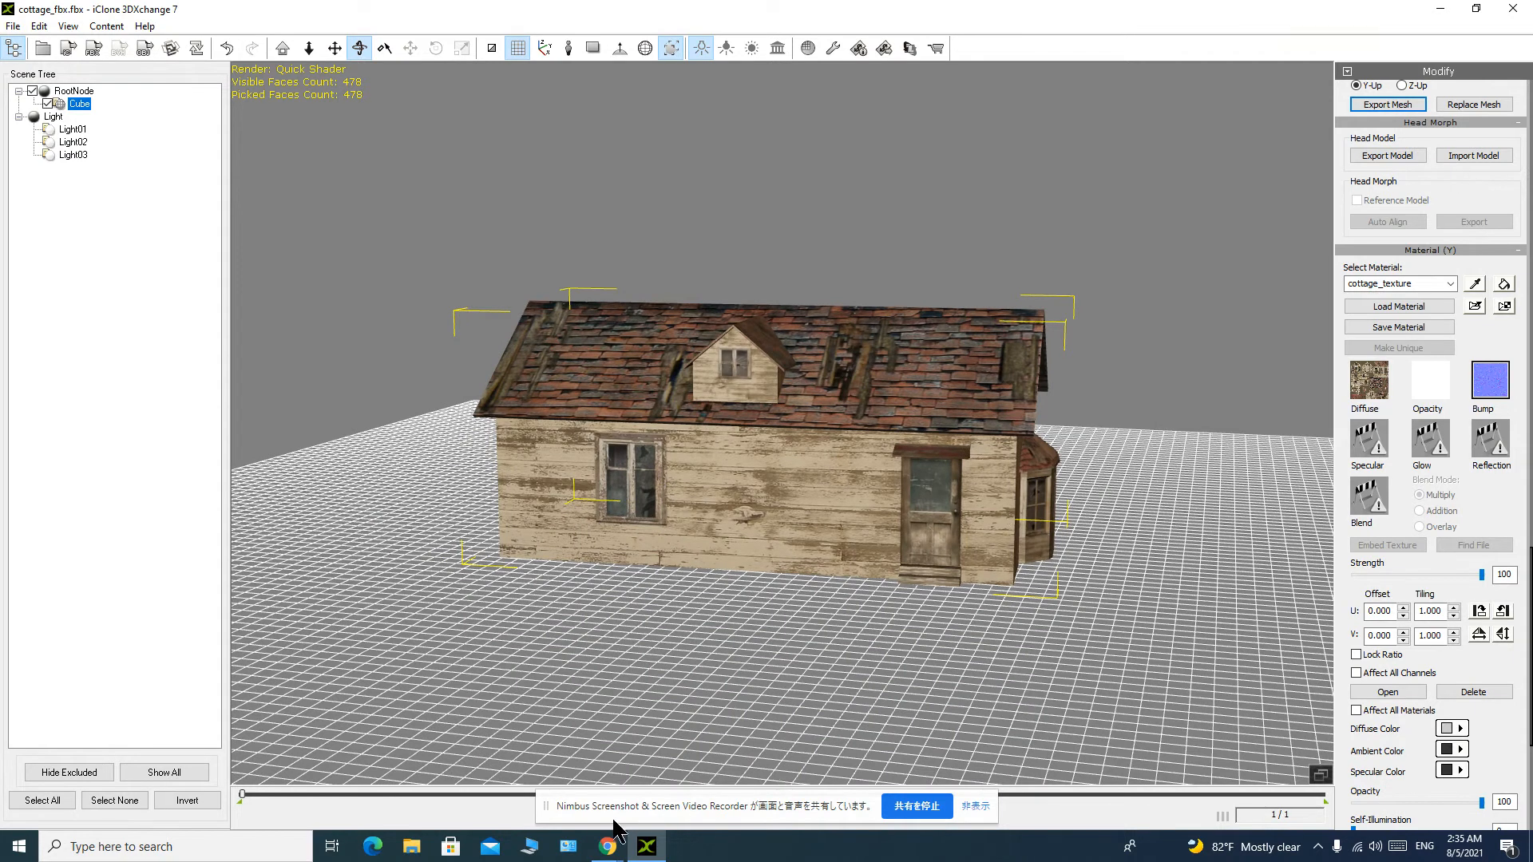
Switch to the Free3D page in Chrome and look at the downloadable files for the Abandoned Cottage House.
{"action": "mouse_move", "coordinate": [618, 857]}
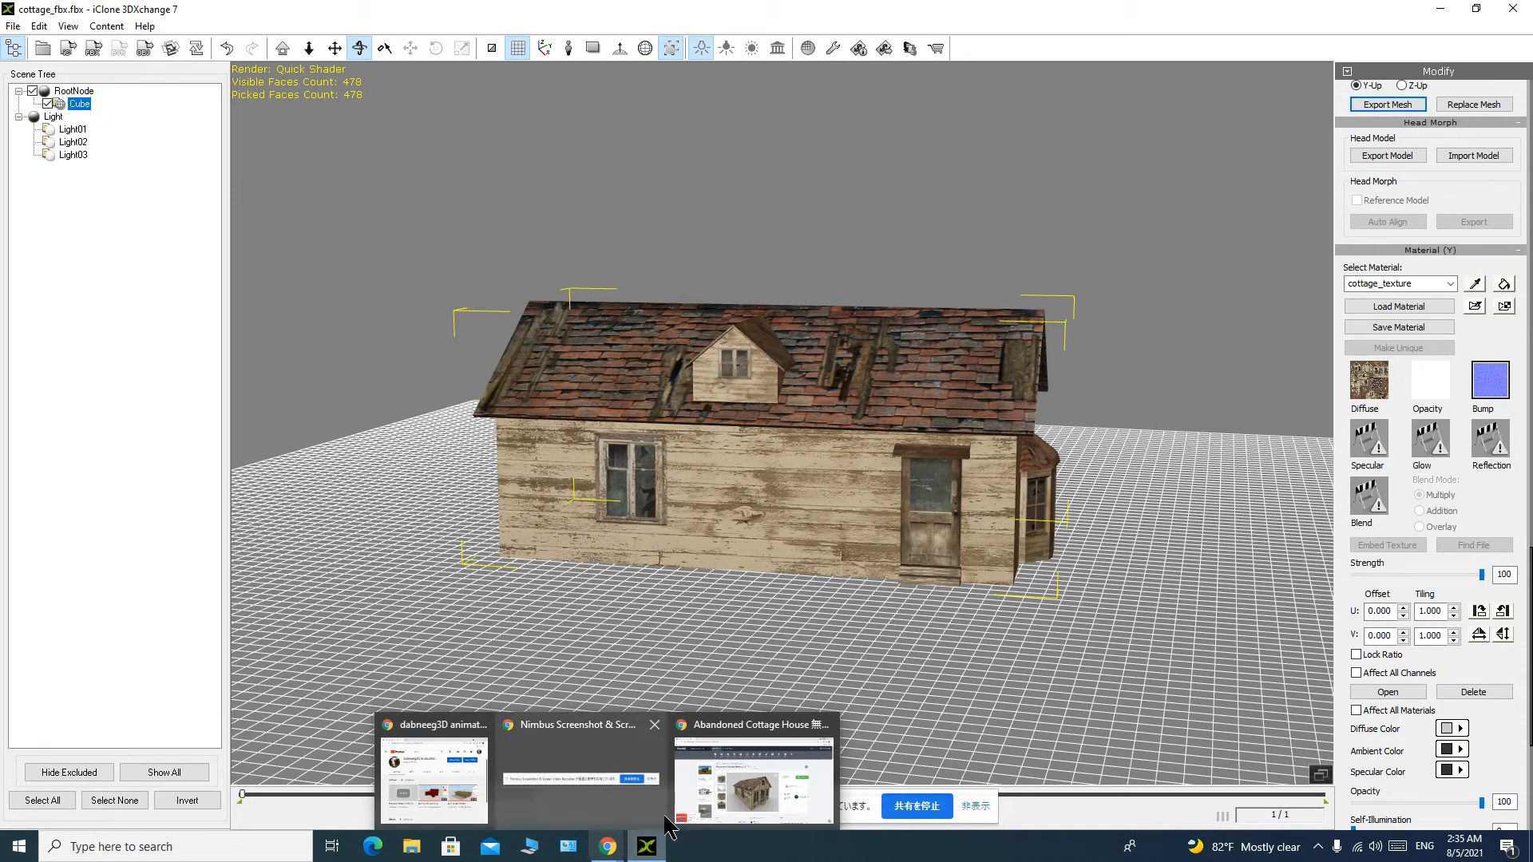
{"action": "left_click", "coordinate": [710, 798]}
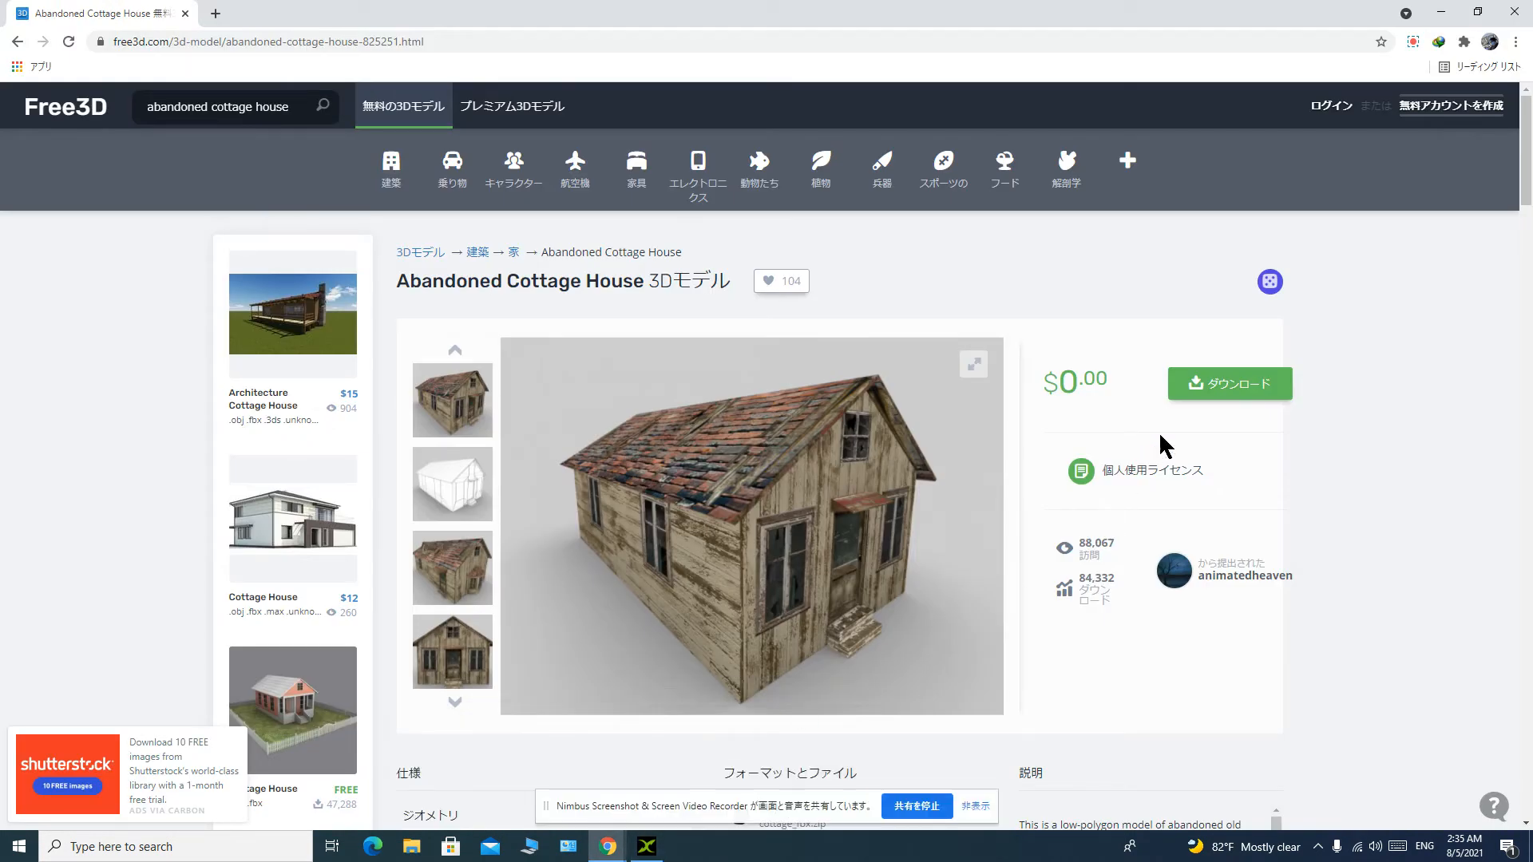
{"action": "left_click", "coordinate": [1208, 386]}
{"action": "left_click_drag", "start_coordinate": [1143, 13], "coordinate": [801, 72]}
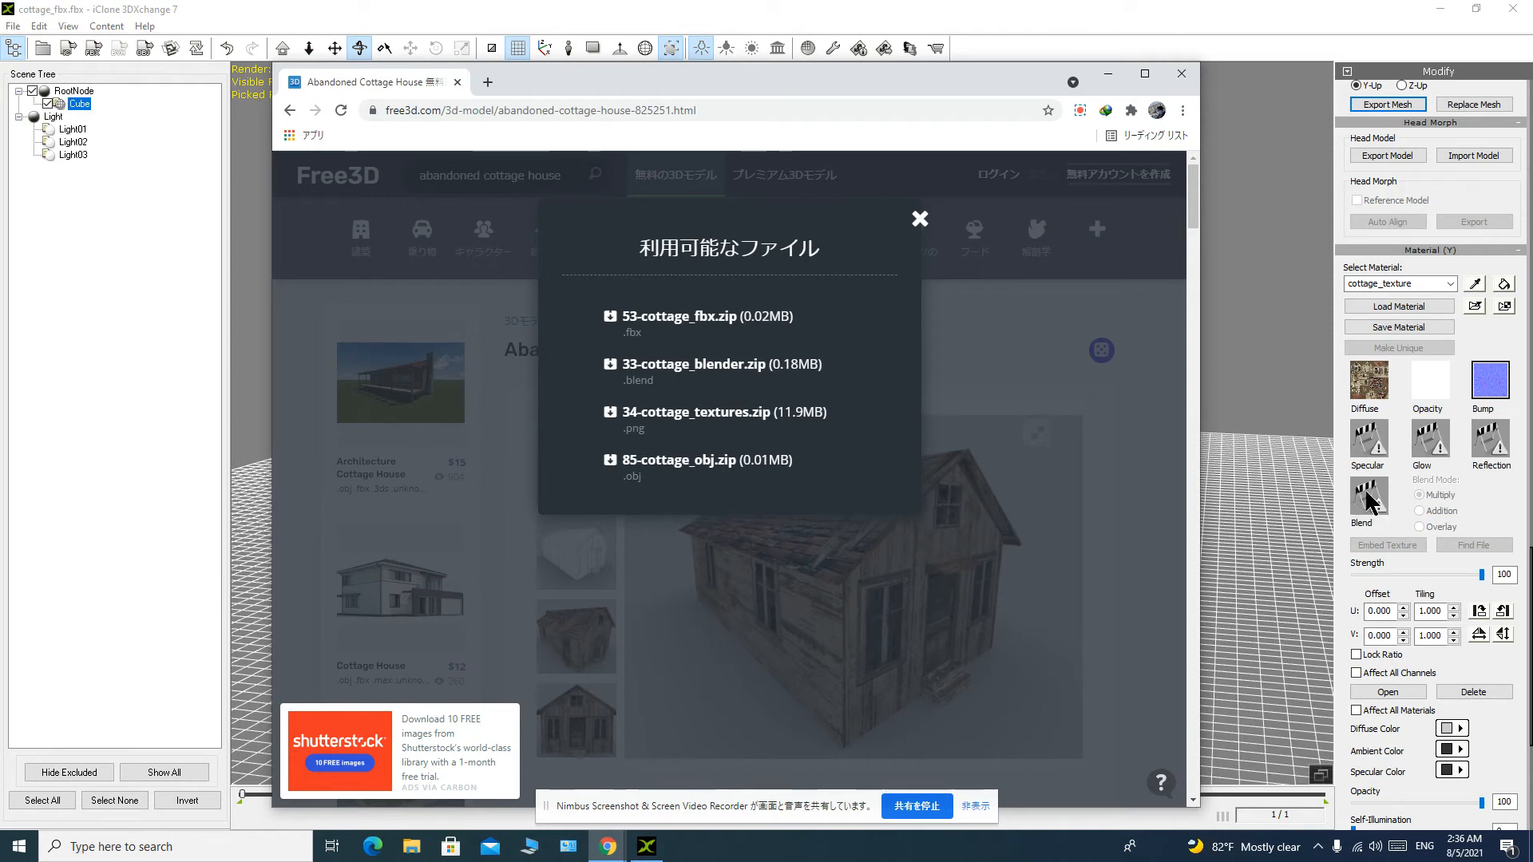
{"action": "left_click", "coordinate": [1108, 73]}
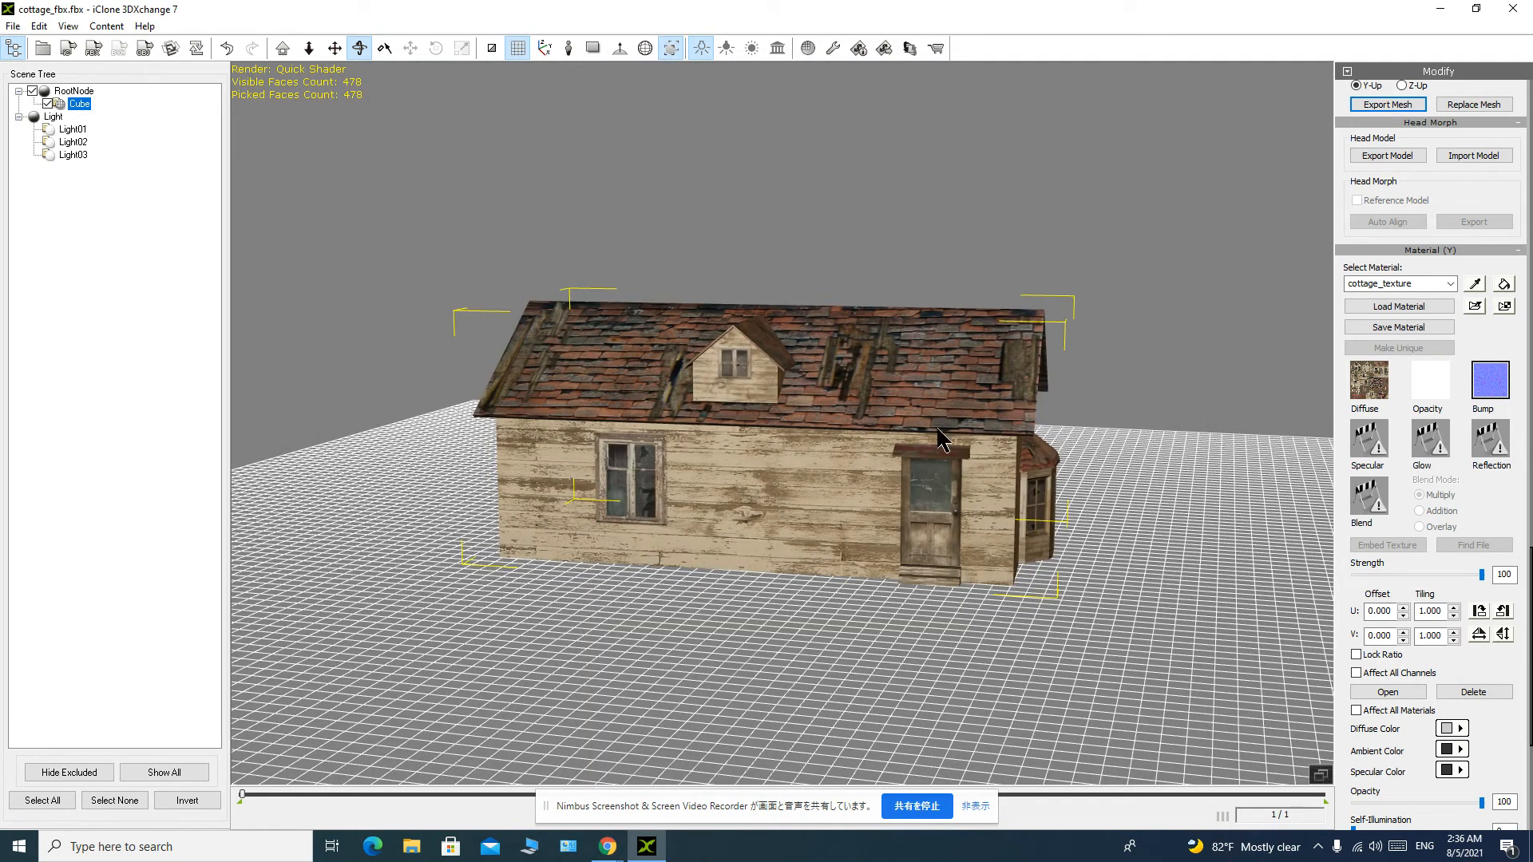
Inspect the textured cottage from several sides and look back through the Cube's settings up to its node and transform options.
{"action": "left_click_drag", "start_coordinate": [1125, 387], "coordinate": [987, 596]}
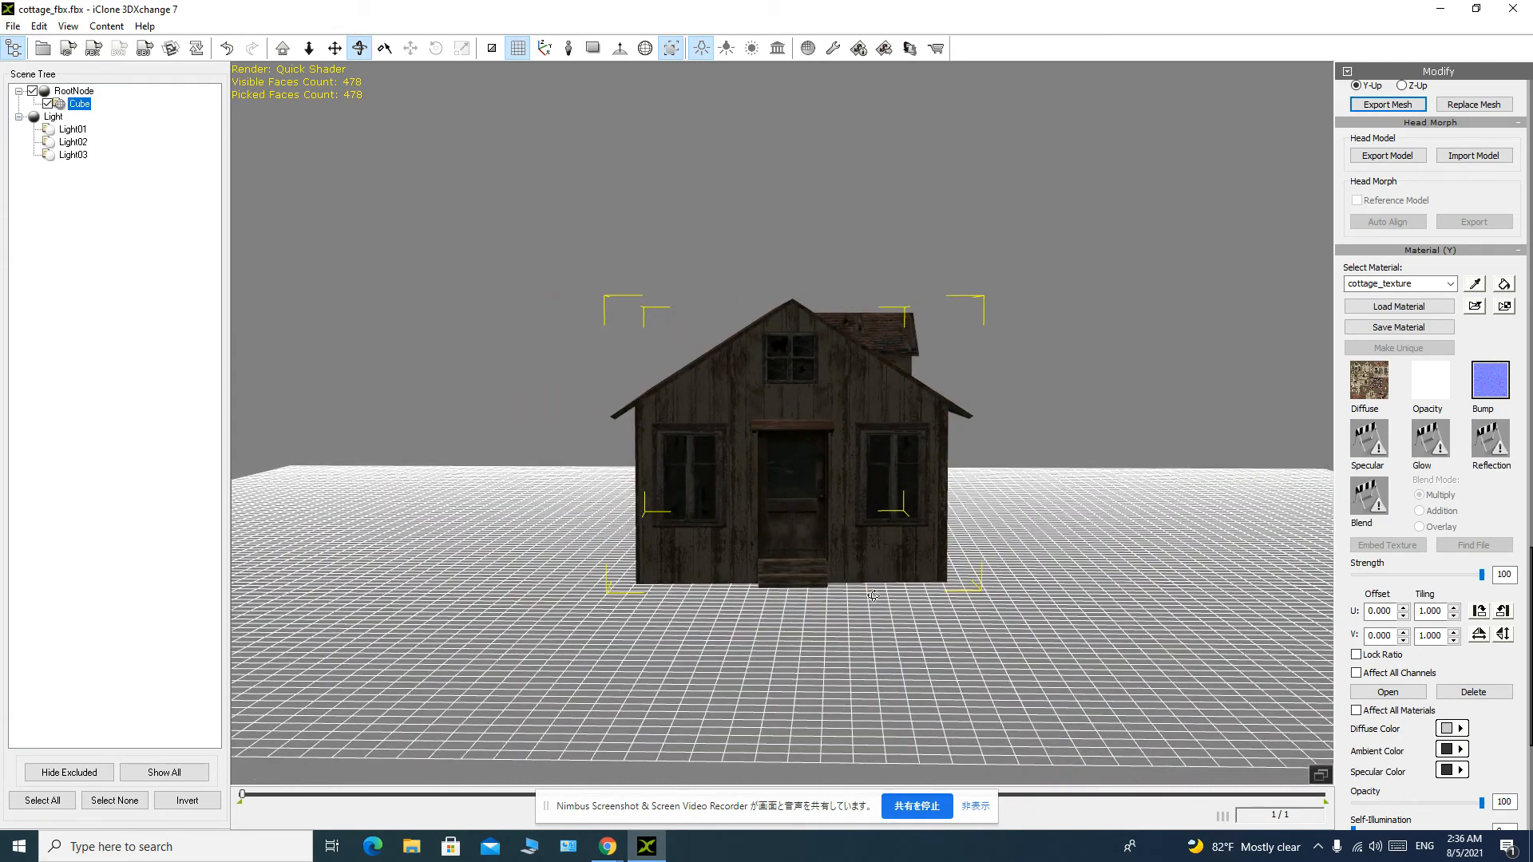
{"action": "left_click_drag", "start_coordinate": [962, 617], "coordinate": [729, 646]}
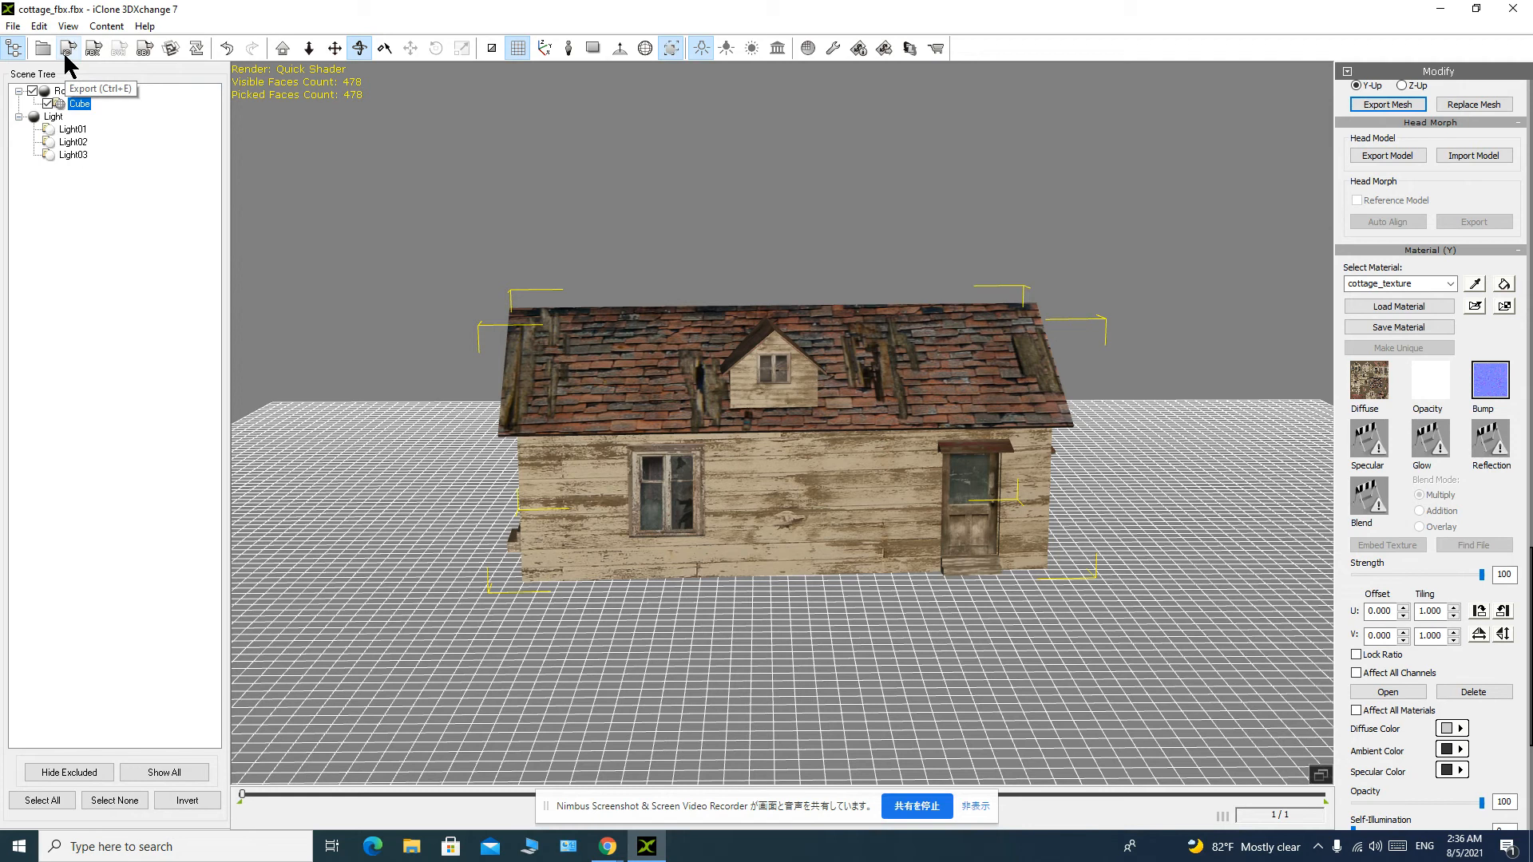
{"action": "scroll", "coordinate": [1439, 204], "scroll_direction": "up", "scroll_amount": 10}
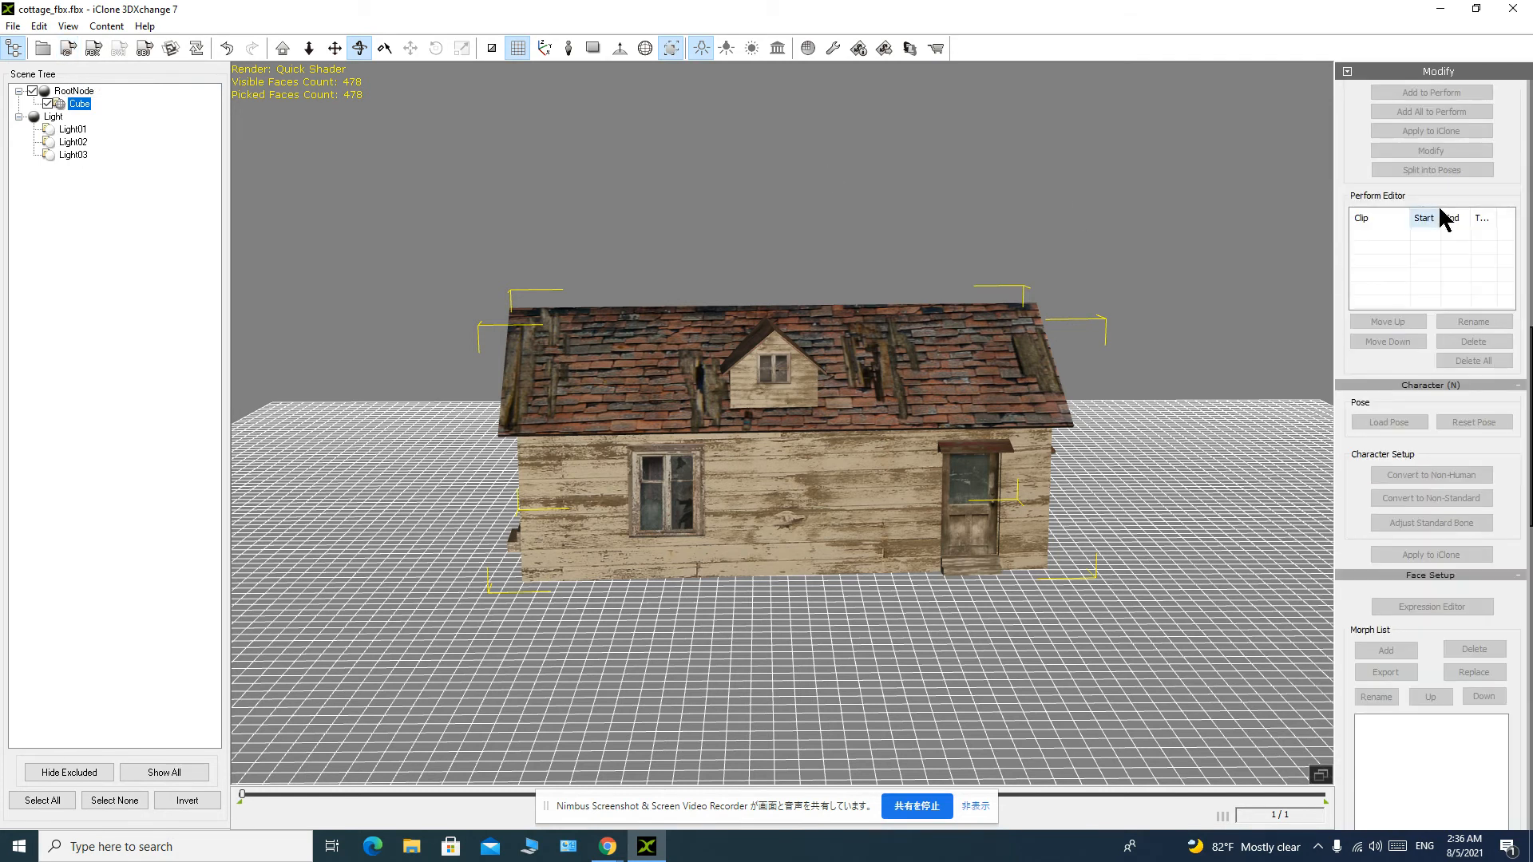
{"action": "scroll", "coordinate": [1470, 296], "scroll_direction": "up", "scroll_amount": 10}
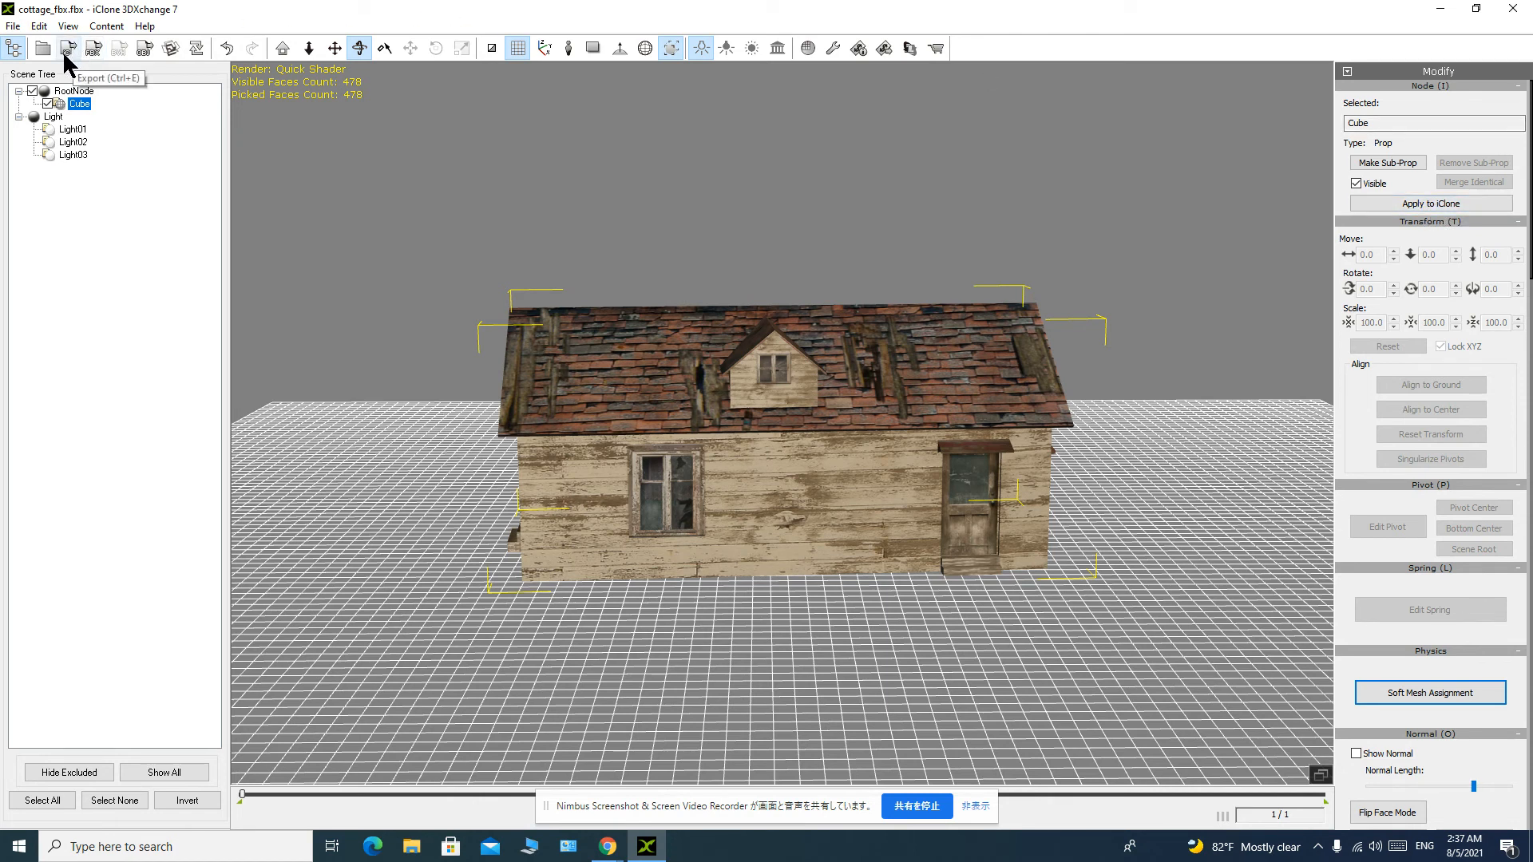
{"action": "left_click_drag", "start_coordinate": [1148, 447], "coordinate": [1022, 471]}
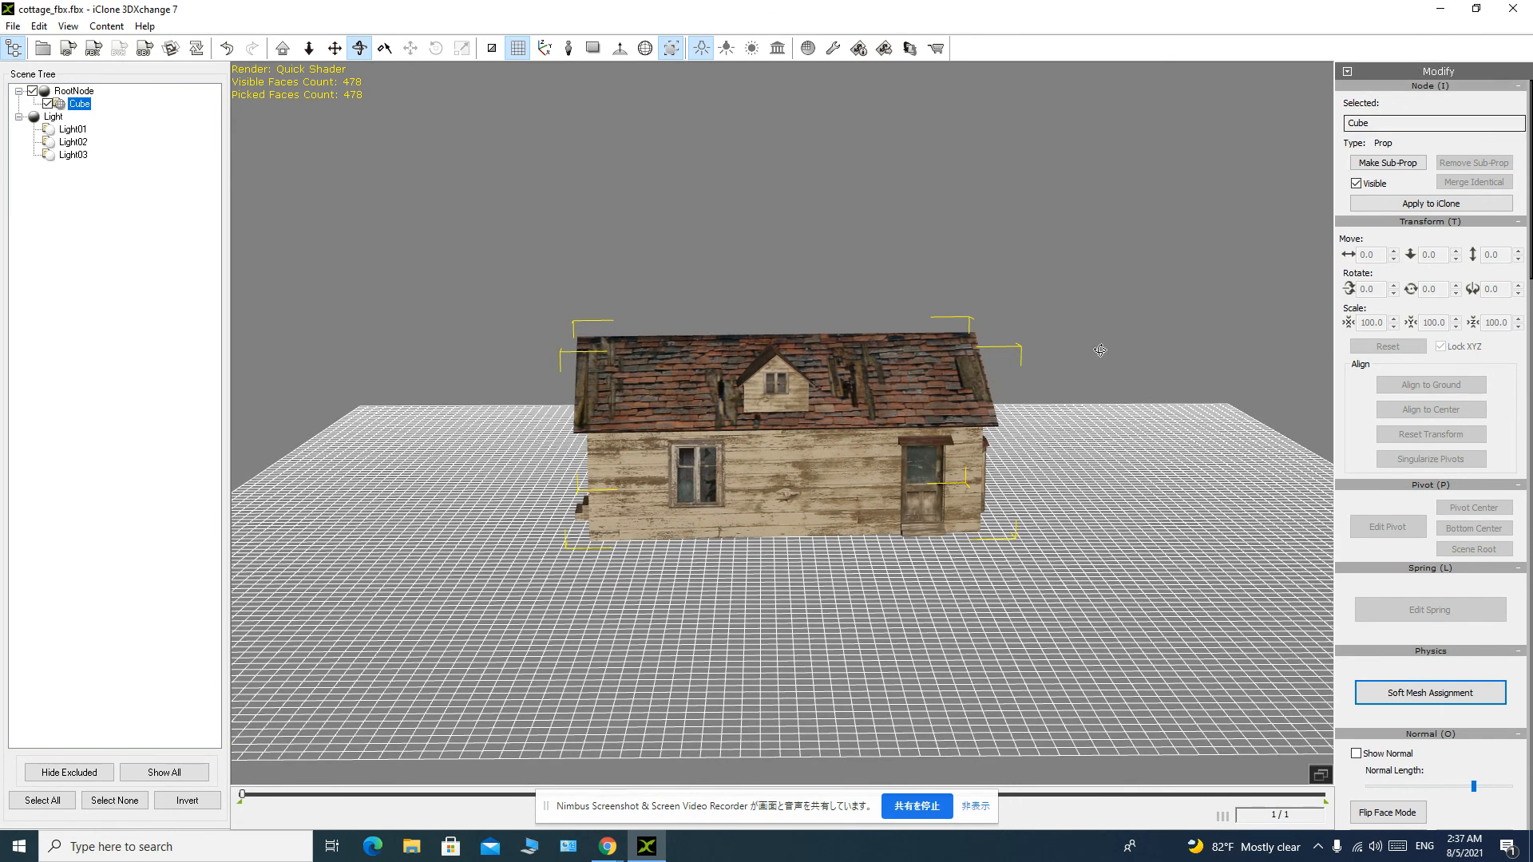
{"action": "mouse_move", "coordinate": [607, 852]}
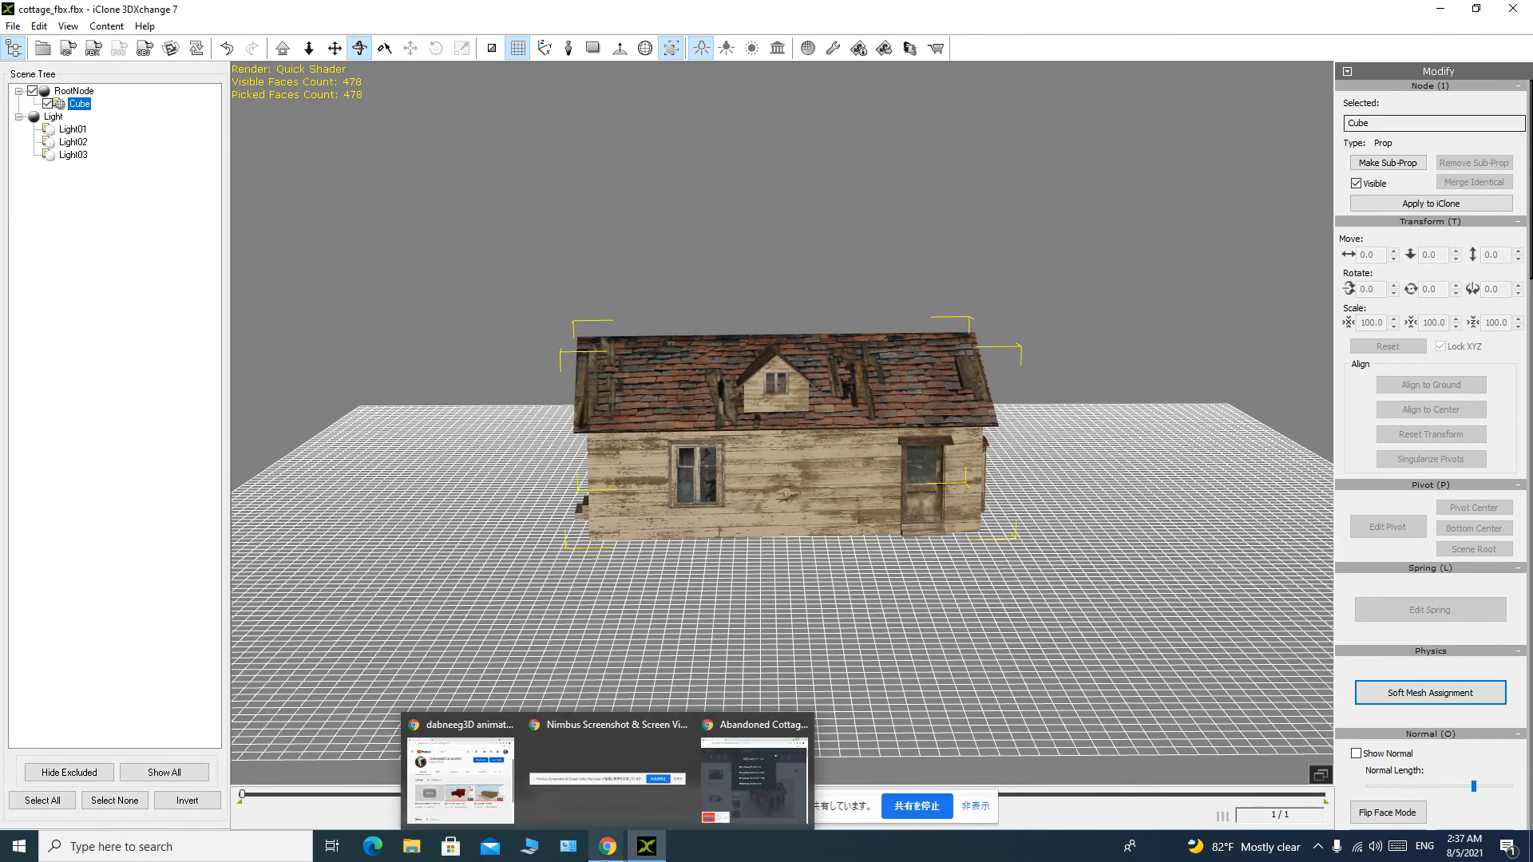
{"action": "left_click", "coordinate": [505, 784]}
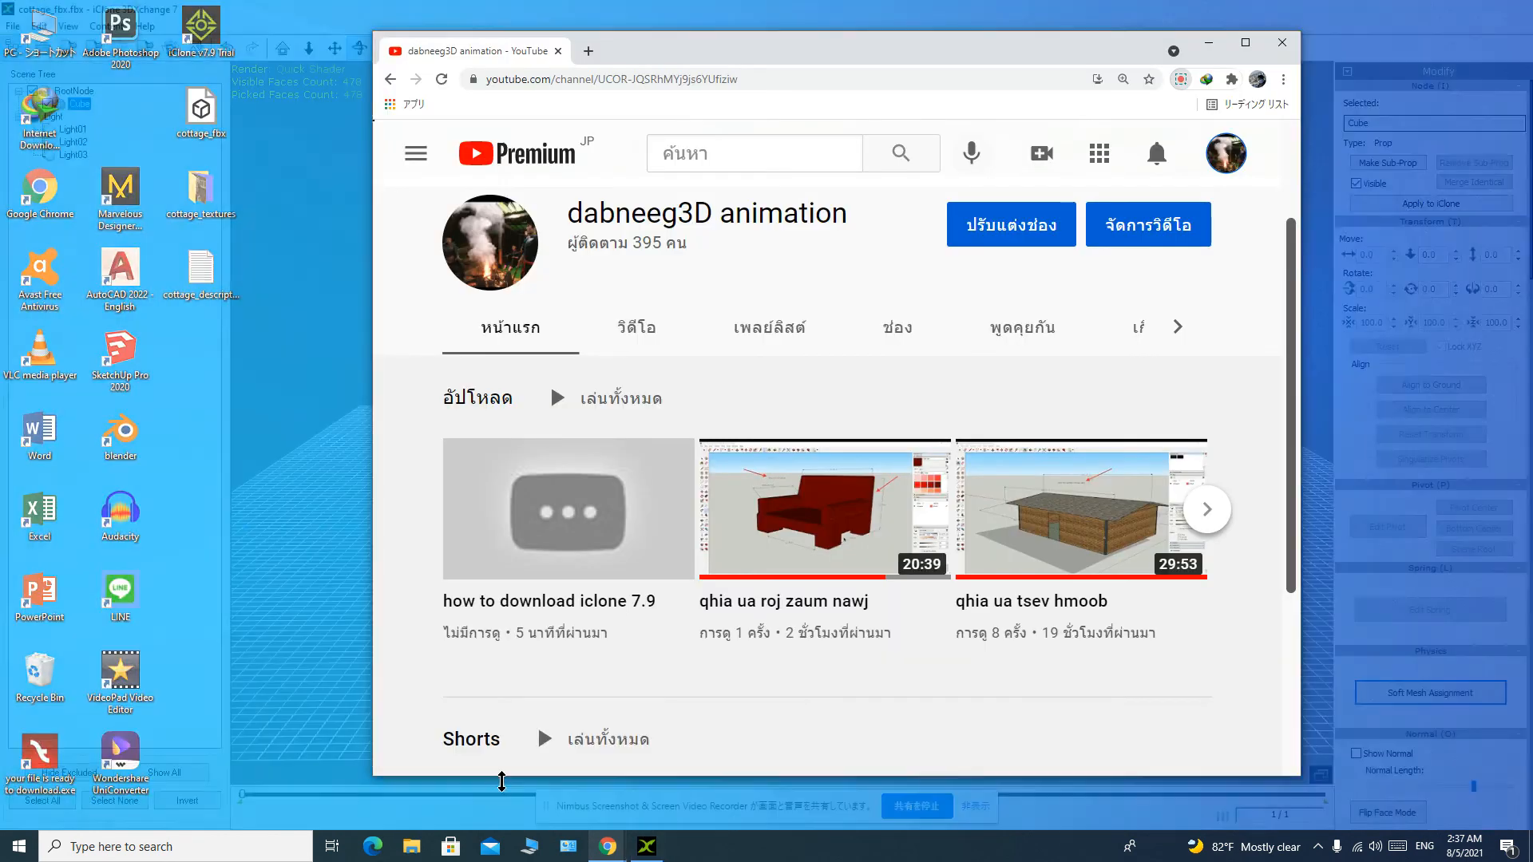